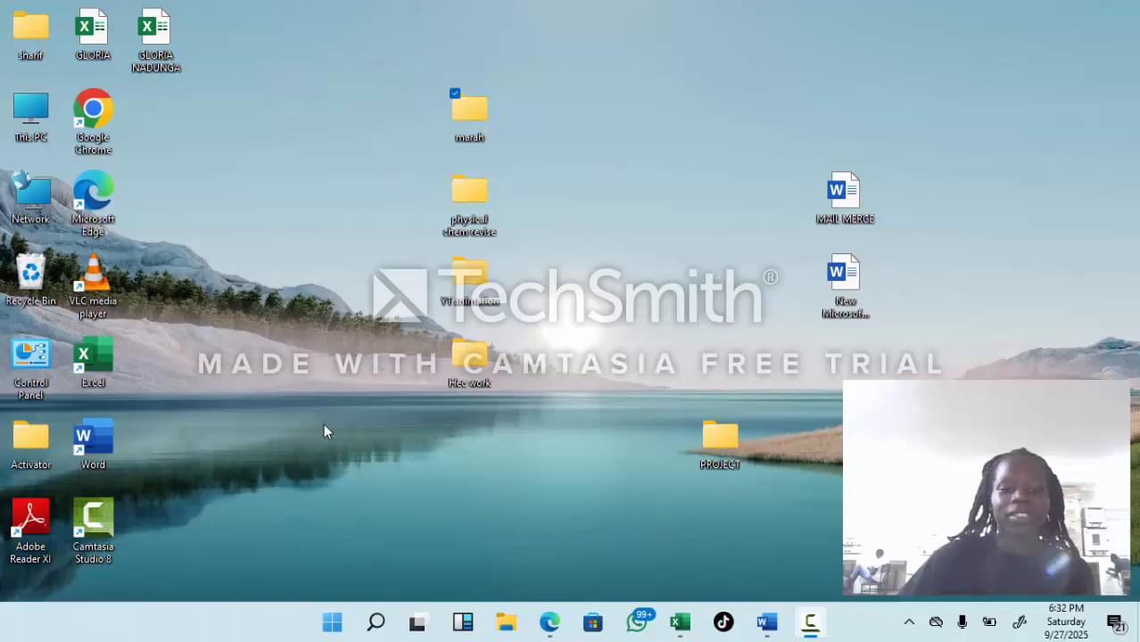
Step: Switch to the Excel workbook and enter the MATH marks 90, 56, 34 and 23 in C2 through C5
{"action": "left_click", "coordinate": [684, 630]}
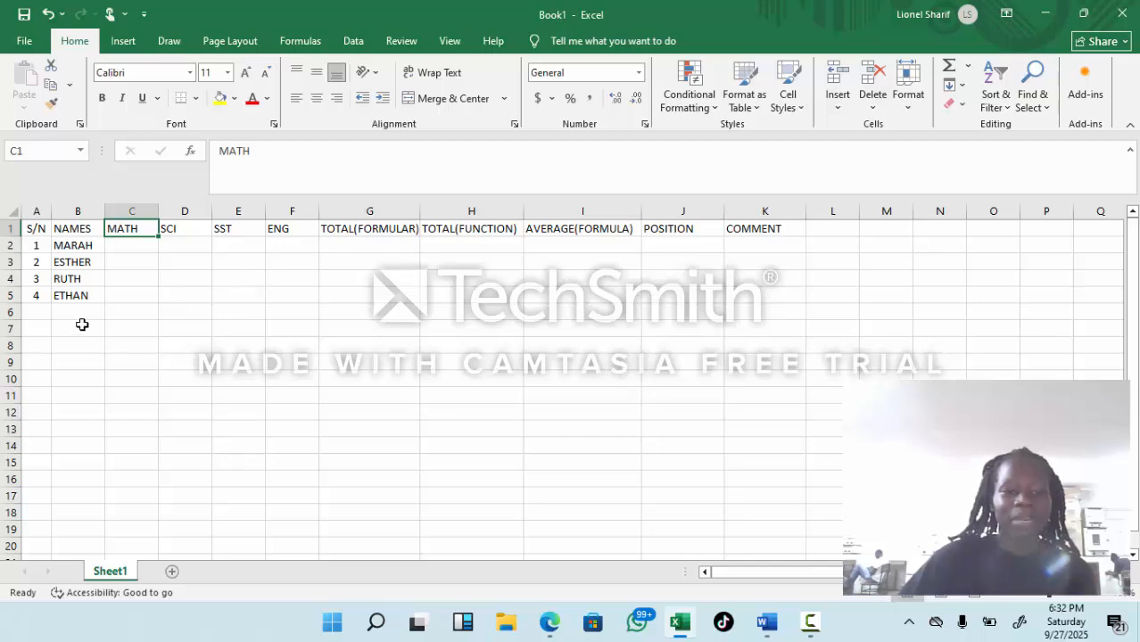
{"action": "left_click", "coordinate": [143, 258]}
{"action": "left_click", "coordinate": [140, 243]}
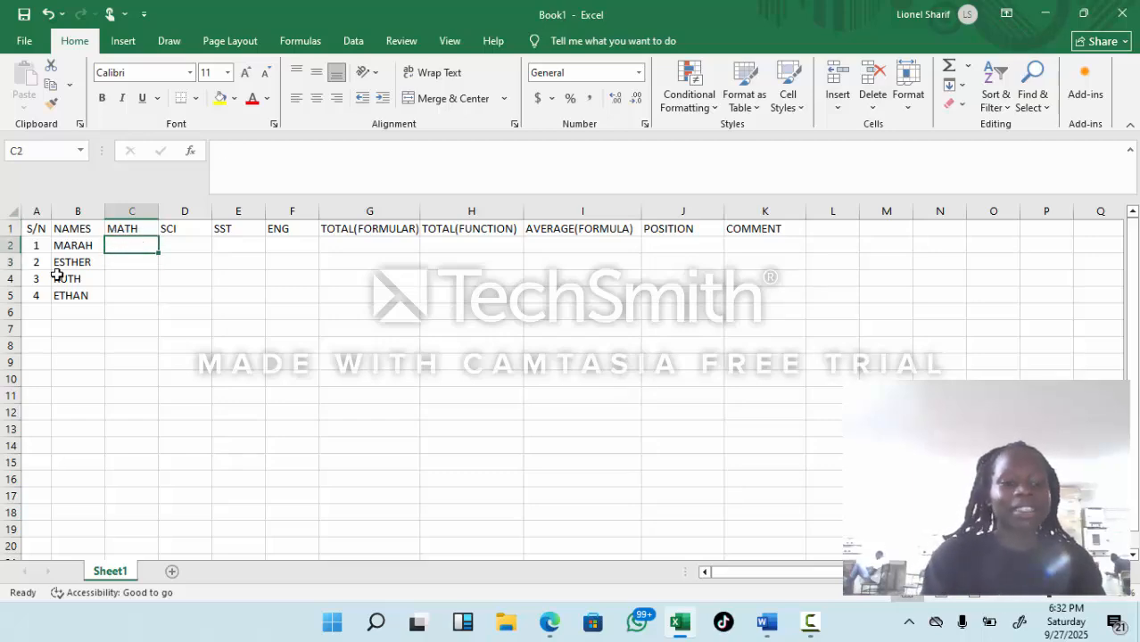
{"action": "type", "text": "90"}
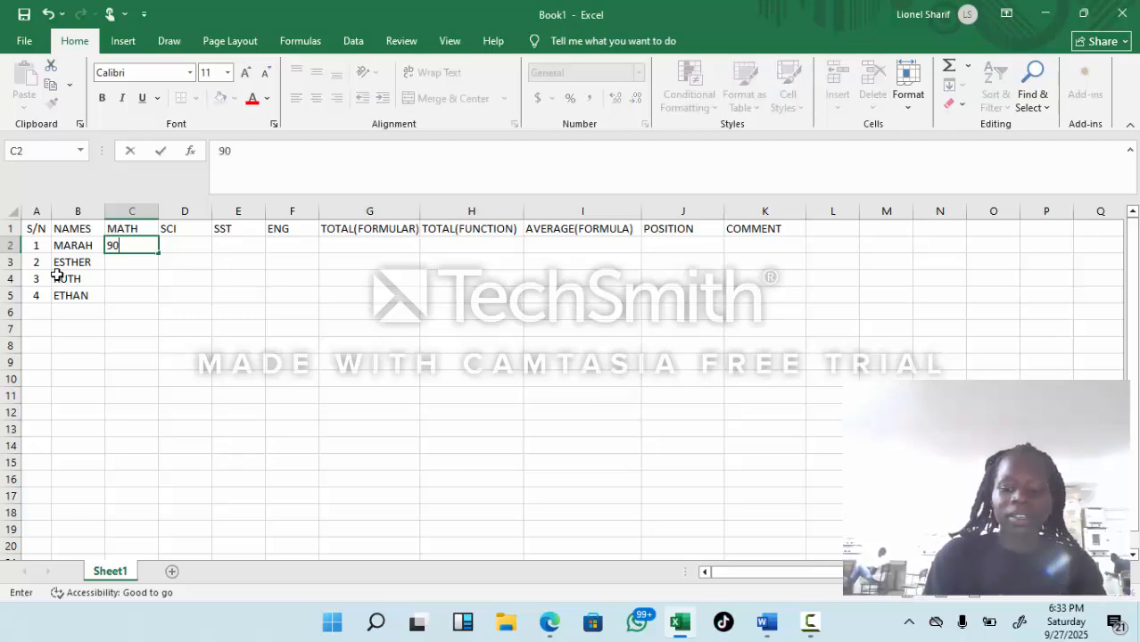
{"action": "key", "text": "Return"}
{"action": "type", "text": "56"}
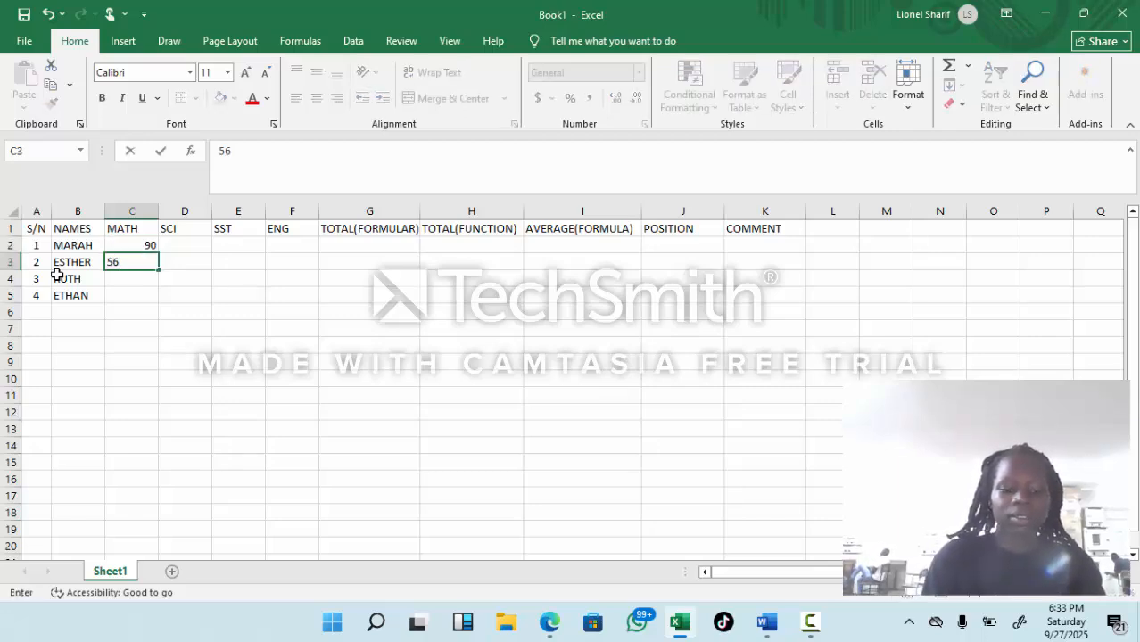
{"action": "key", "text": "Return"}
{"action": "type", "text": "34"}
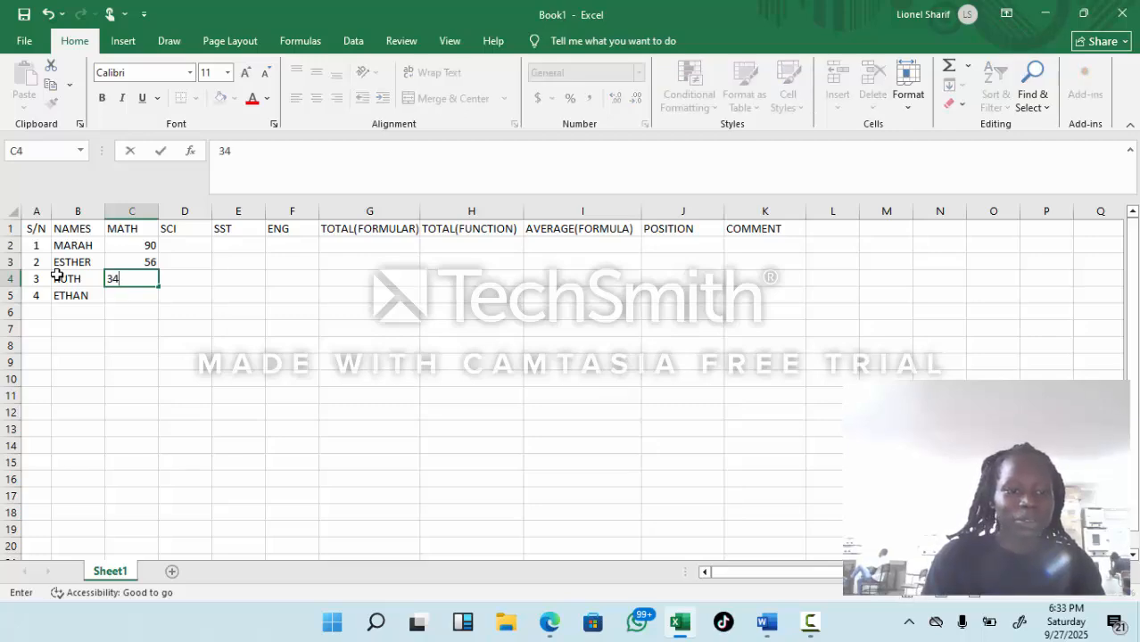
{"action": "key", "text": "Return"}
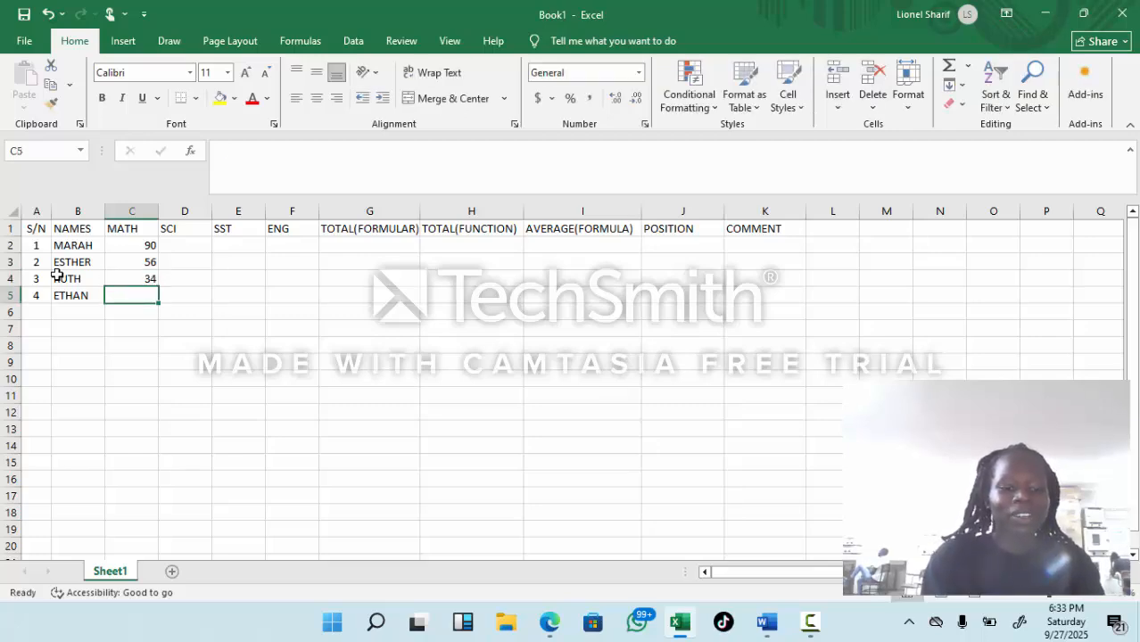
{"action": "type", "text": "23"}
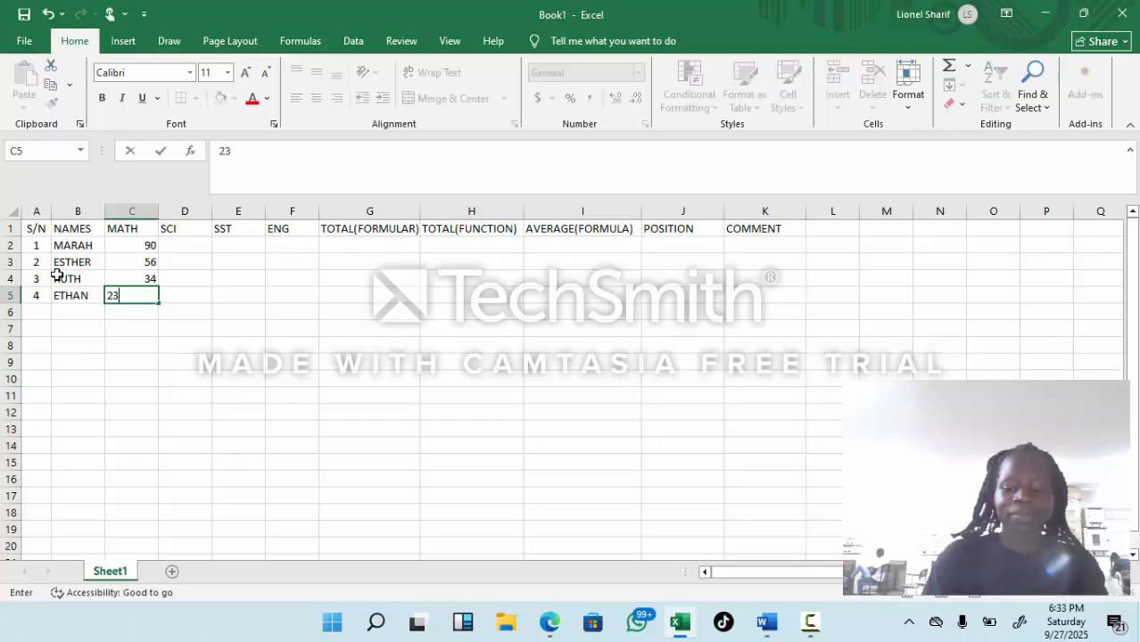
{"action": "key", "text": "Tab"}
Step: Enter the SCI marks 45, 33, 67 and 99 in D2 through D5
{"action": "key", "text": "Up"}
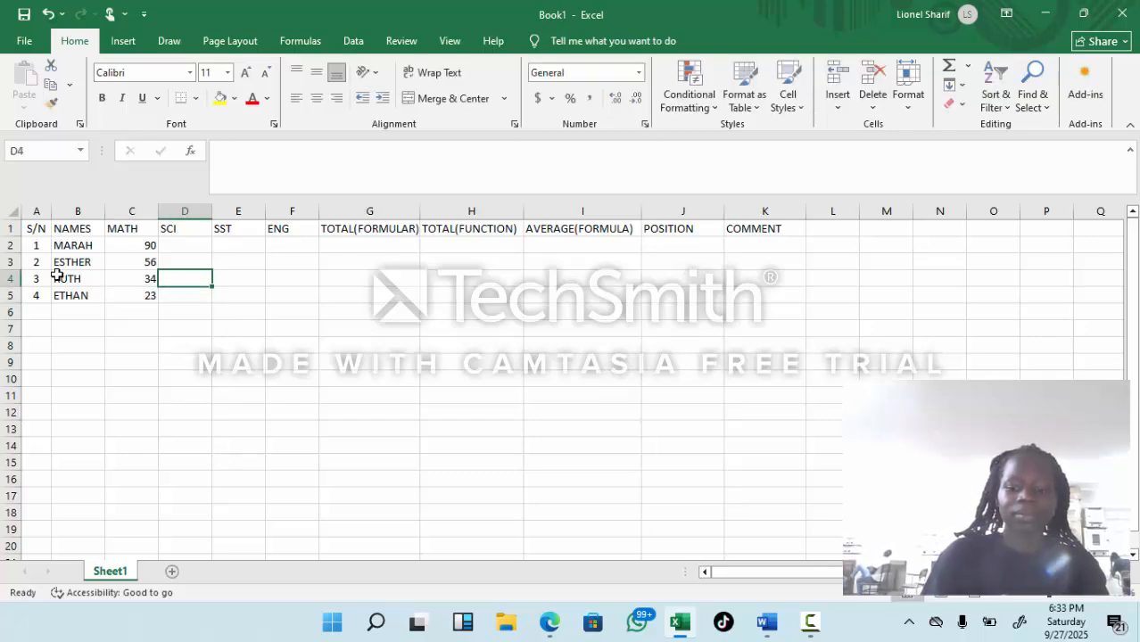
{"action": "key", "text": "Up"}
{"action": "key", "text": "Up"}
{"action": "type", "text": "45"}
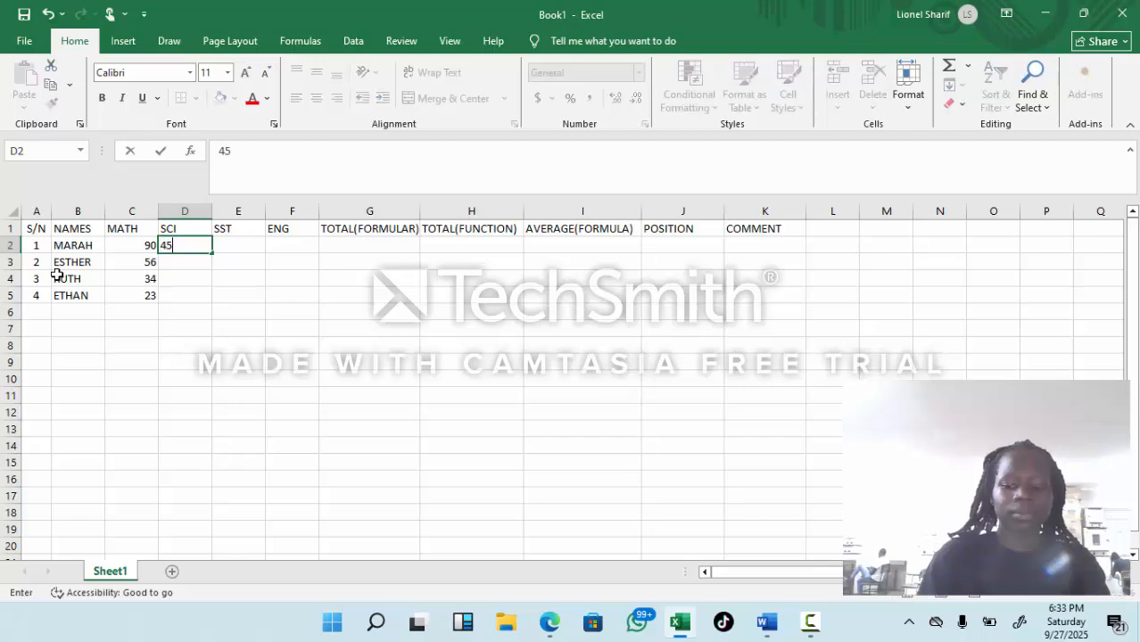
{"action": "key", "text": "Return"}
{"action": "type", "text": "33"}
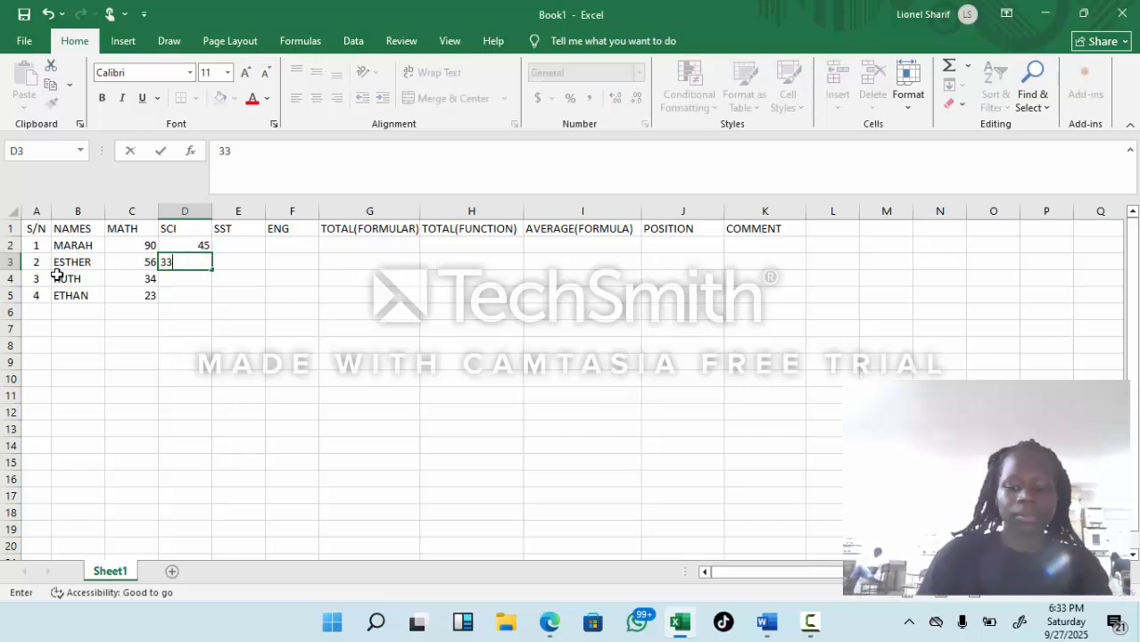
{"action": "key", "text": "Return"}
{"action": "type", "text": "67"}
{"action": "key", "text": "Return"}
{"action": "type", "text": "99"}
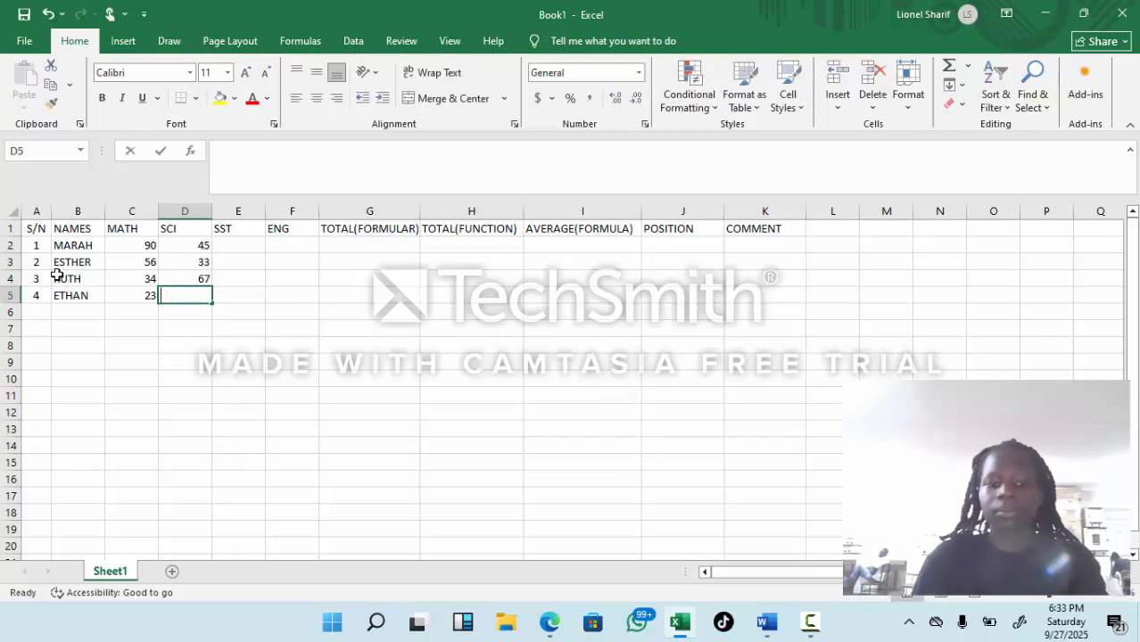
{"action": "key", "text": "Tab"}
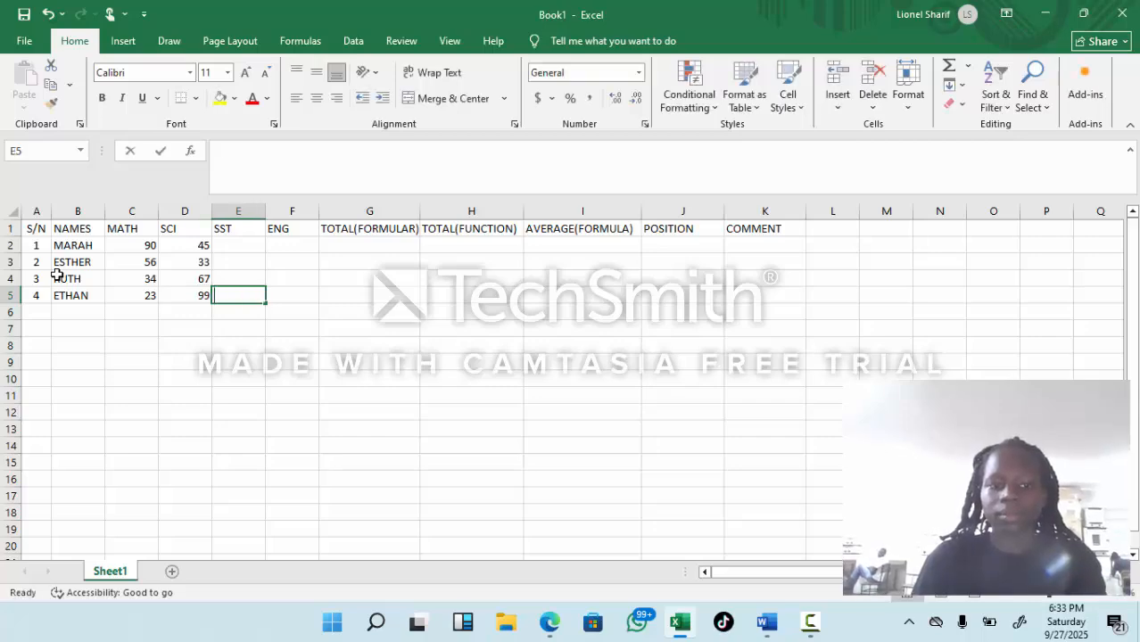
Step: Fill the SST column from the last student upward with 90, 87, 54 and 34 in E5 through E2
{"action": "type", "text": "90"}
{"action": "key", "text": "Up"}
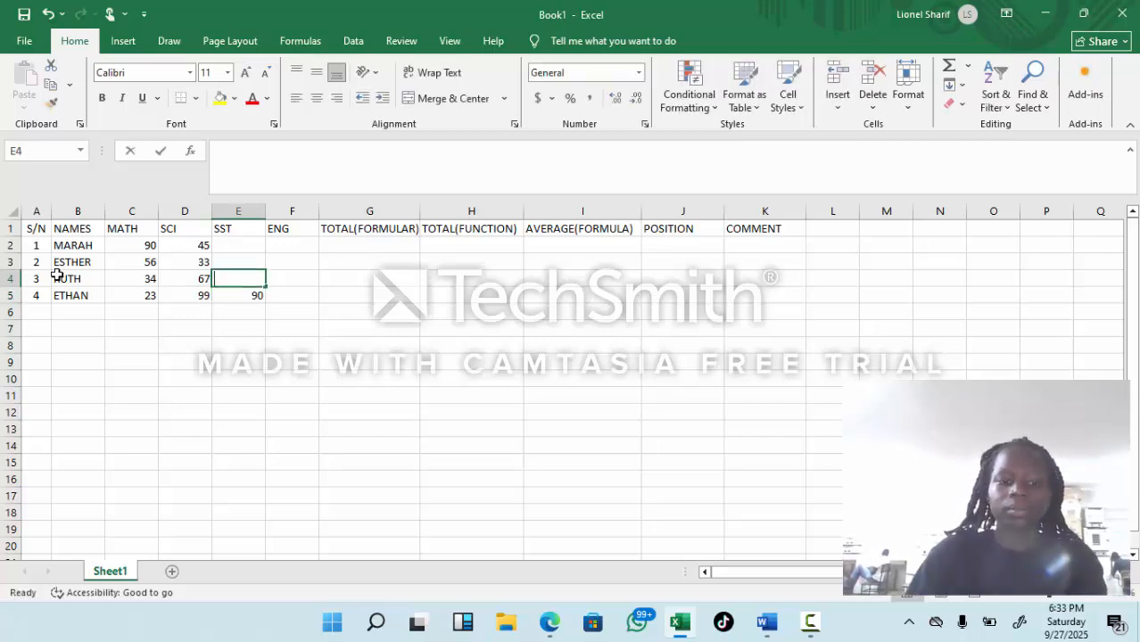
{"action": "type", "text": "87"}
{"action": "key", "text": "Up"}
{"action": "type", "text": "54"}
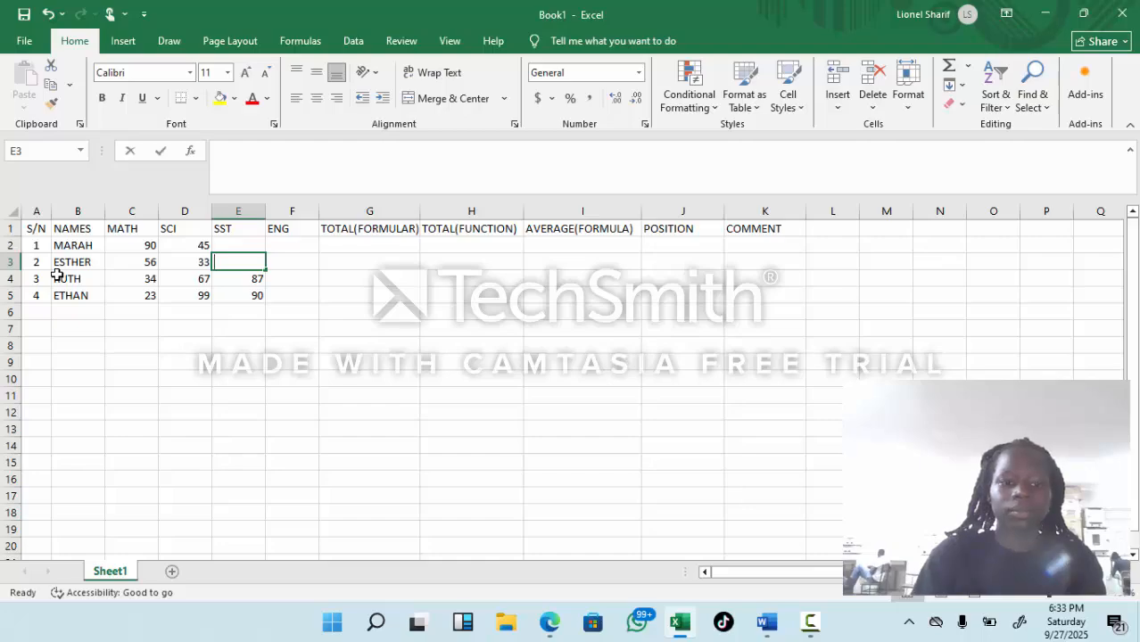
{"action": "key", "text": "Up"}
{"action": "type", "text": "34"}
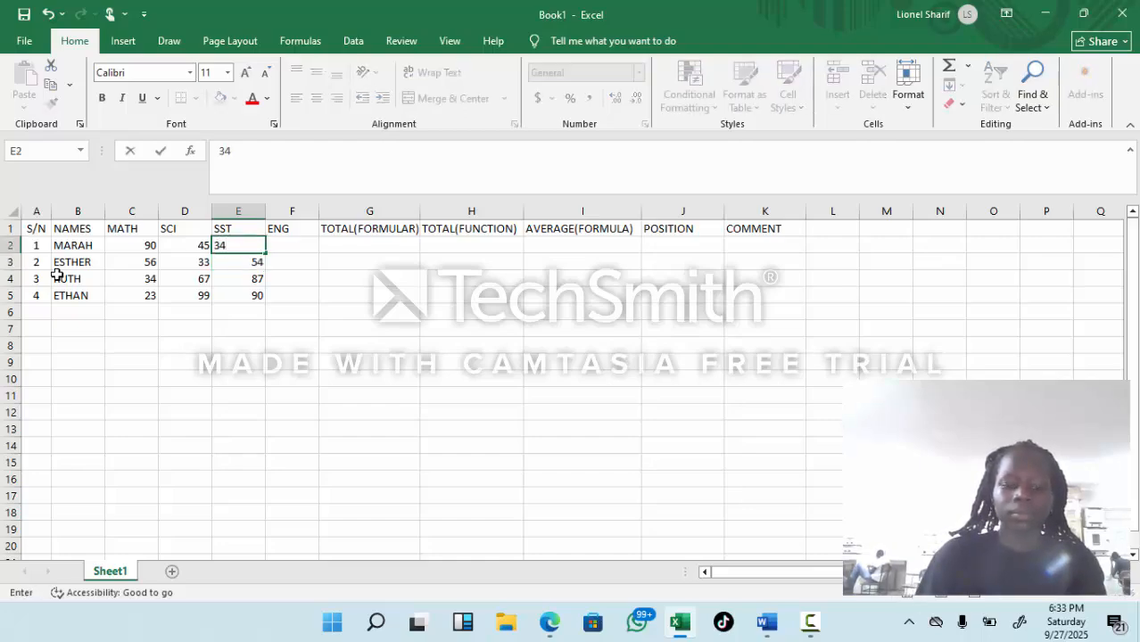
{"action": "key", "text": "Right"}
Step: Enter the ENG marks 23, 12, 56 and 78 in F2 through F5
{"action": "type", "text": "23"}
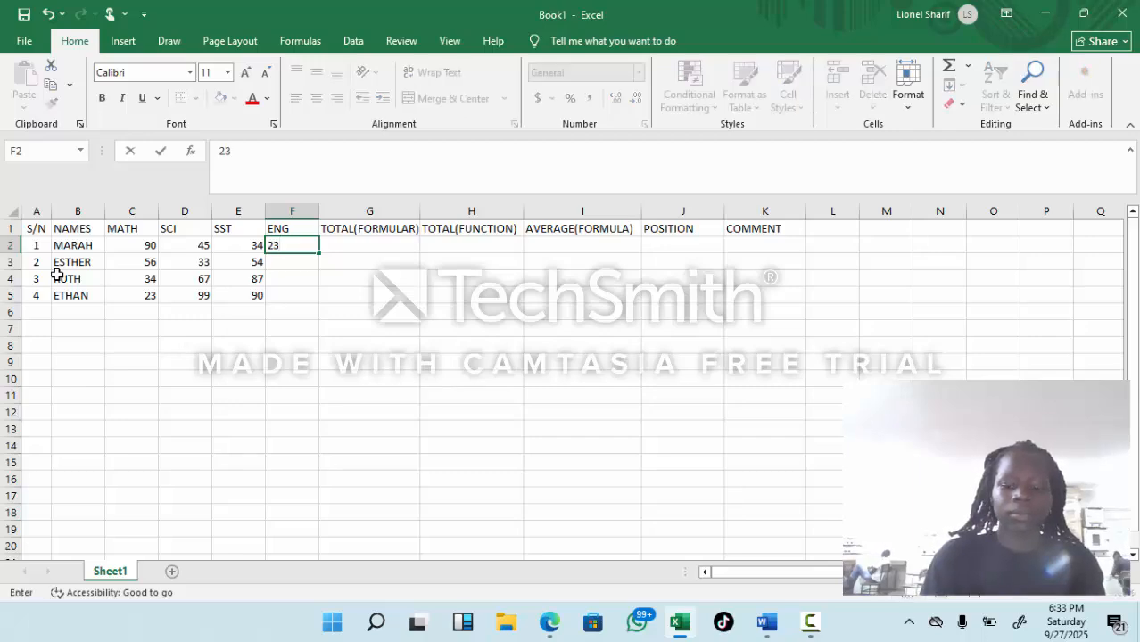
{"action": "key", "text": "Down"}
{"action": "type", "text": "12"}
{"action": "key", "text": "Down"}
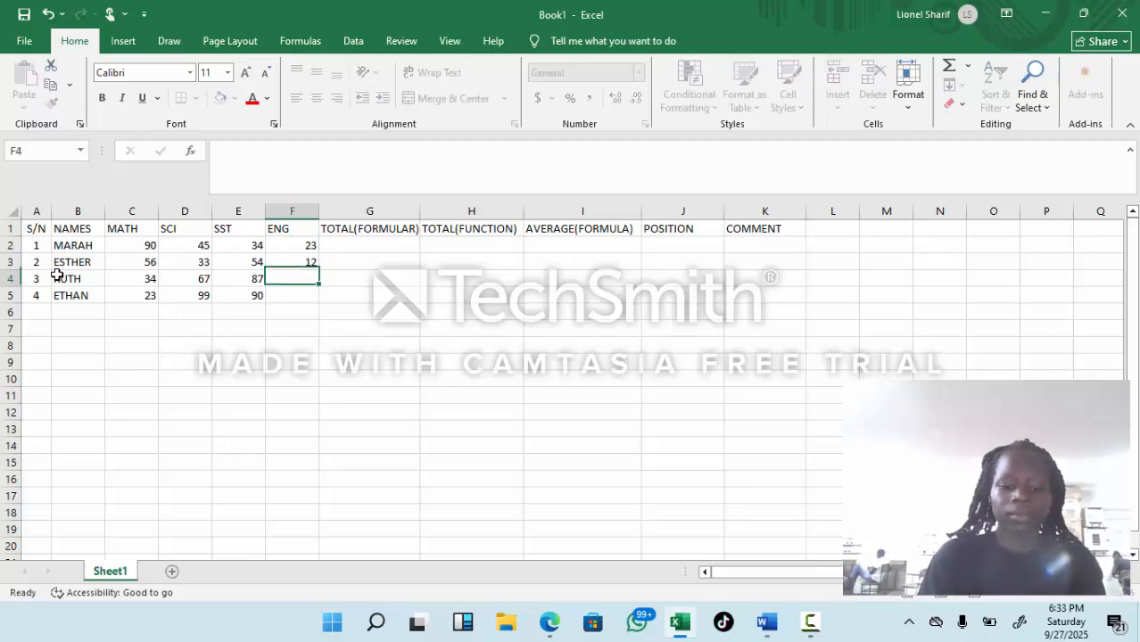
{"action": "type", "text": "56"}
{"action": "key", "text": "Down"}
{"action": "type", "text": "78"}
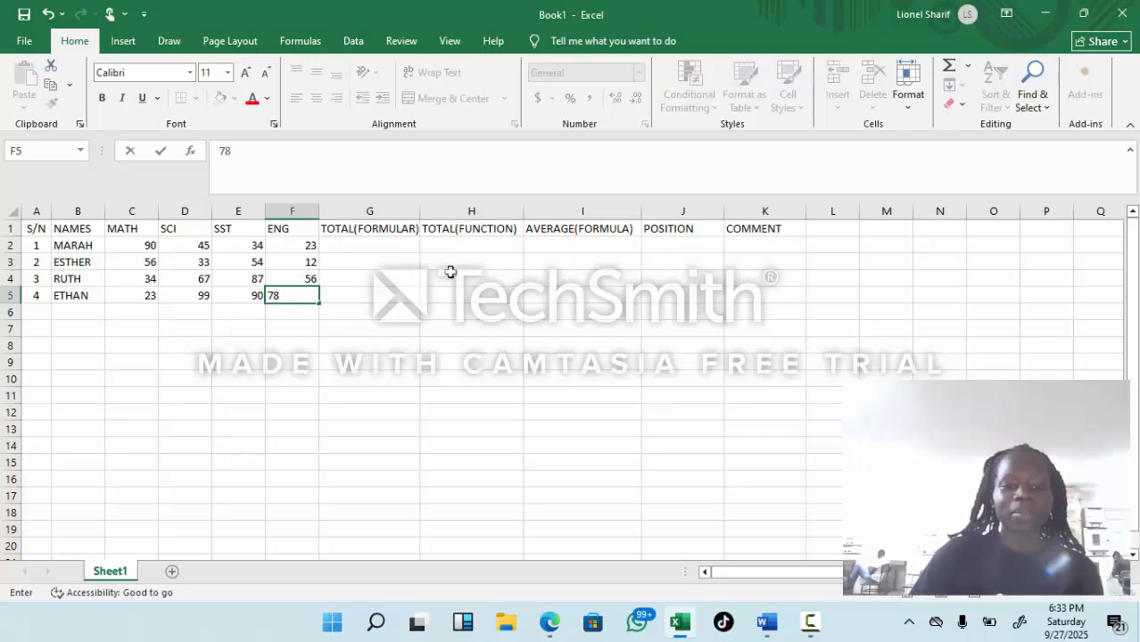
Step: Enter =SUM(C2+D2+E2+F2) in G2 under TOTAL(FORMULAR) and fill the formula down to G5
{"action": "left_click", "coordinate": [350, 243]}
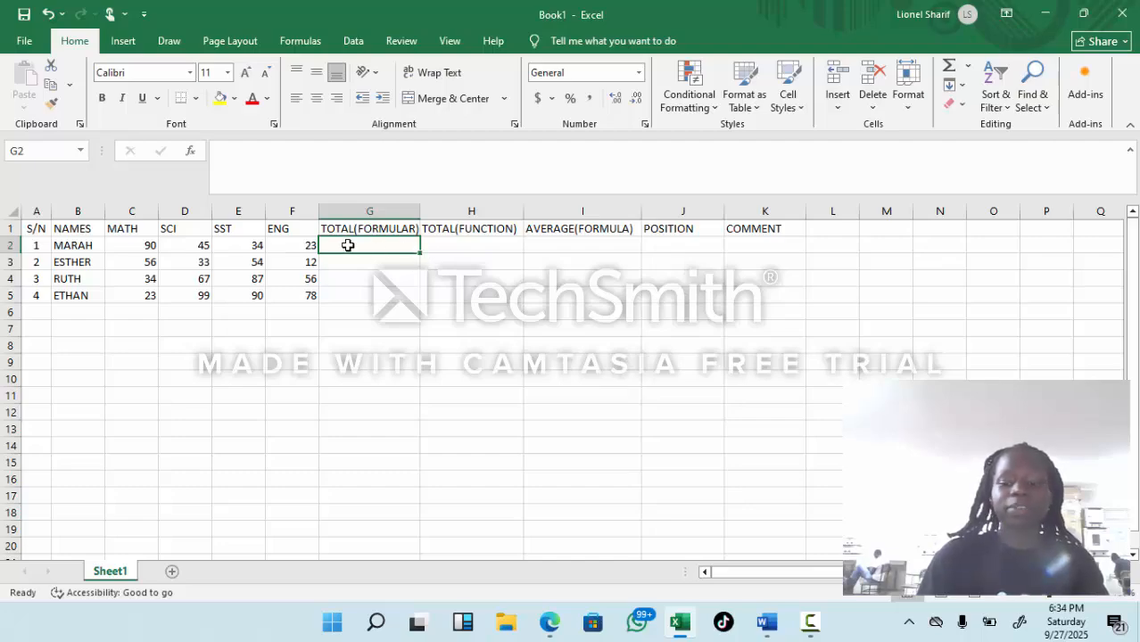
{"action": "type", "text": "="}
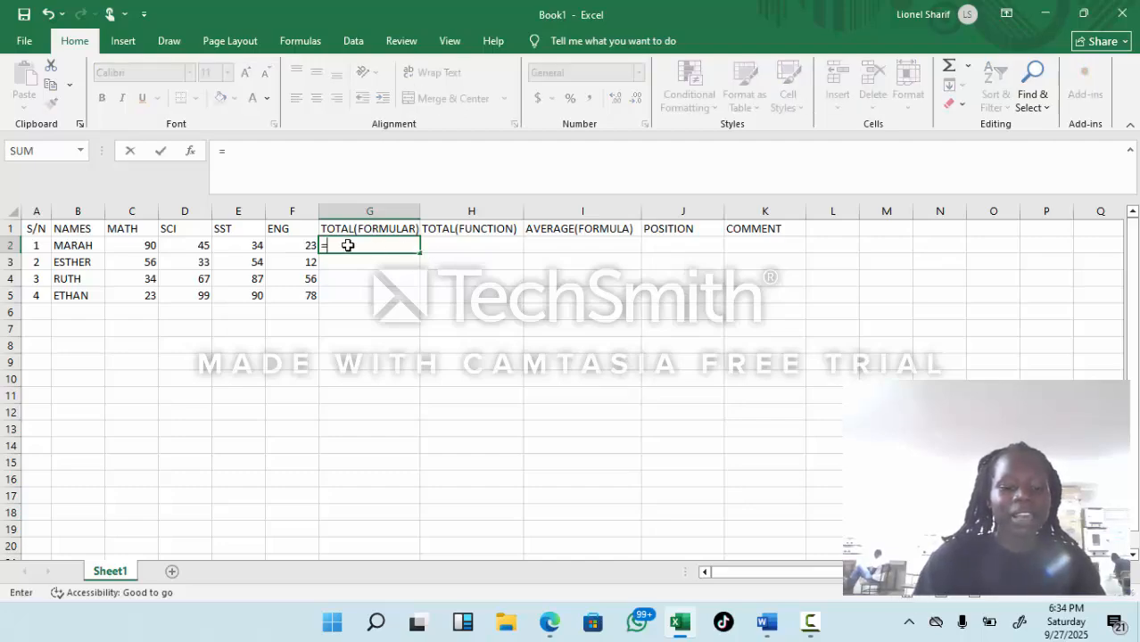
{"action": "type", "text": "SUM"}
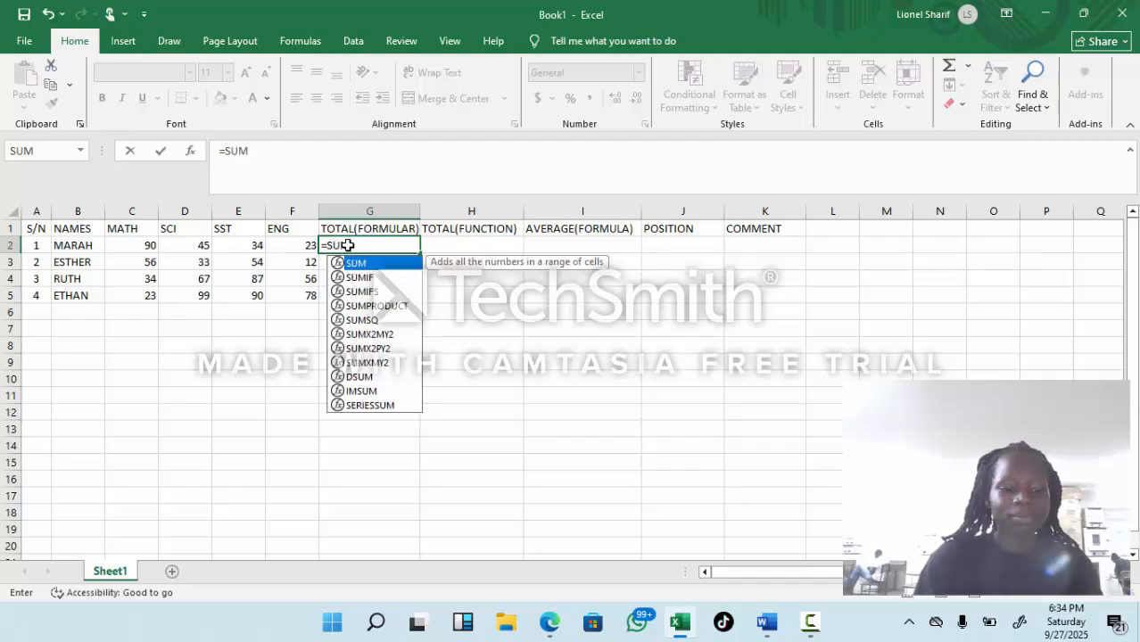
{"action": "type", "text": "("}
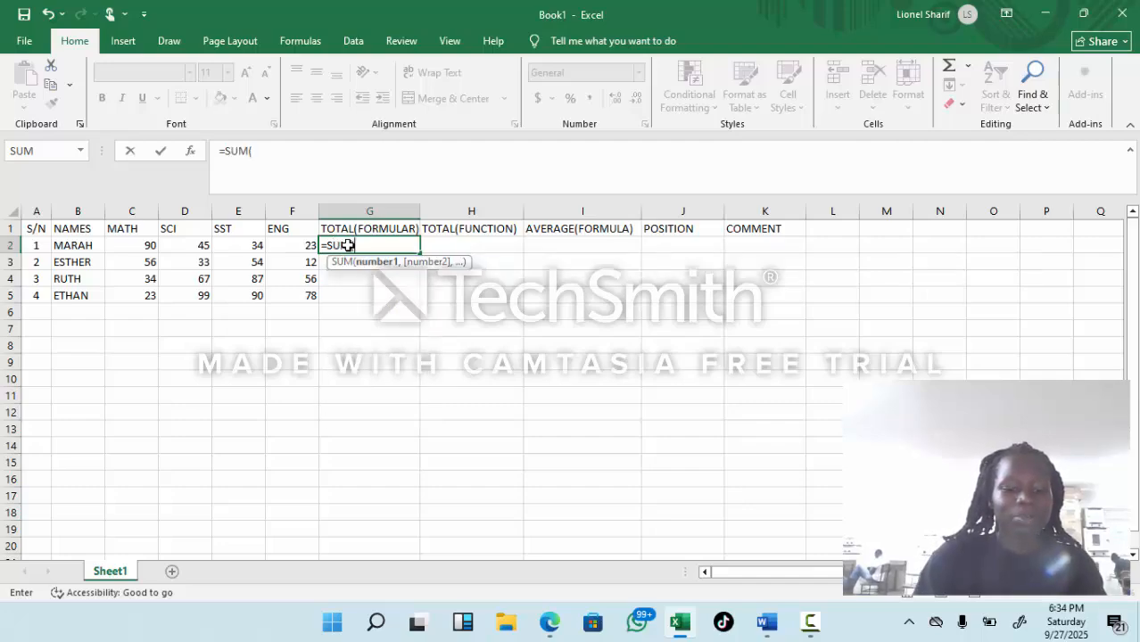
{"action": "type", "text": "C2"}
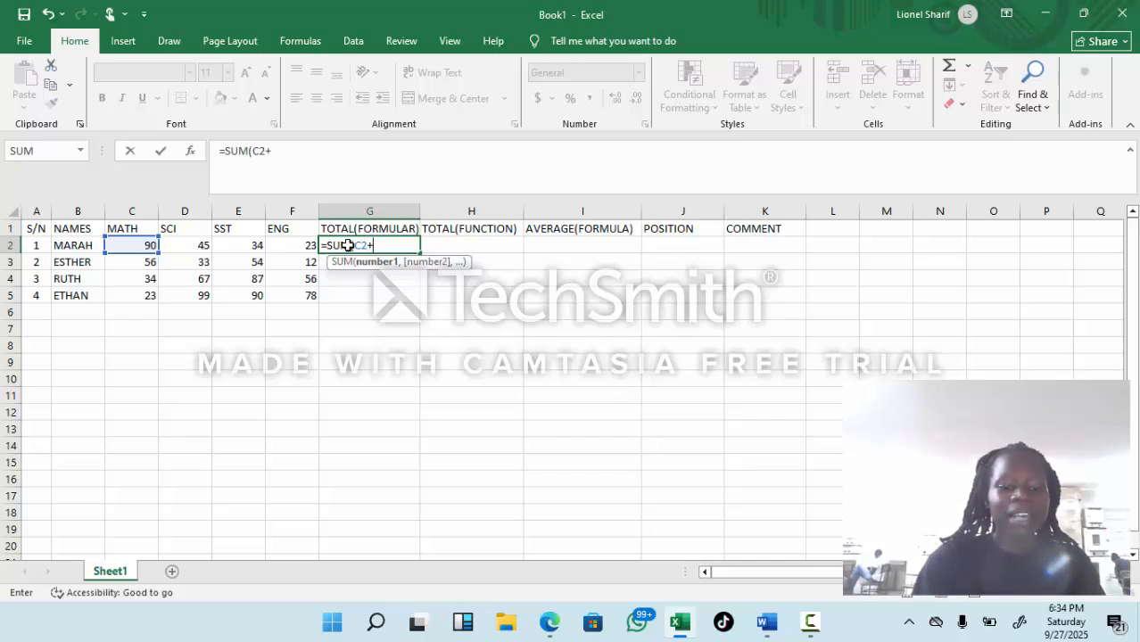
{"action": "type", "text": "+D2"}
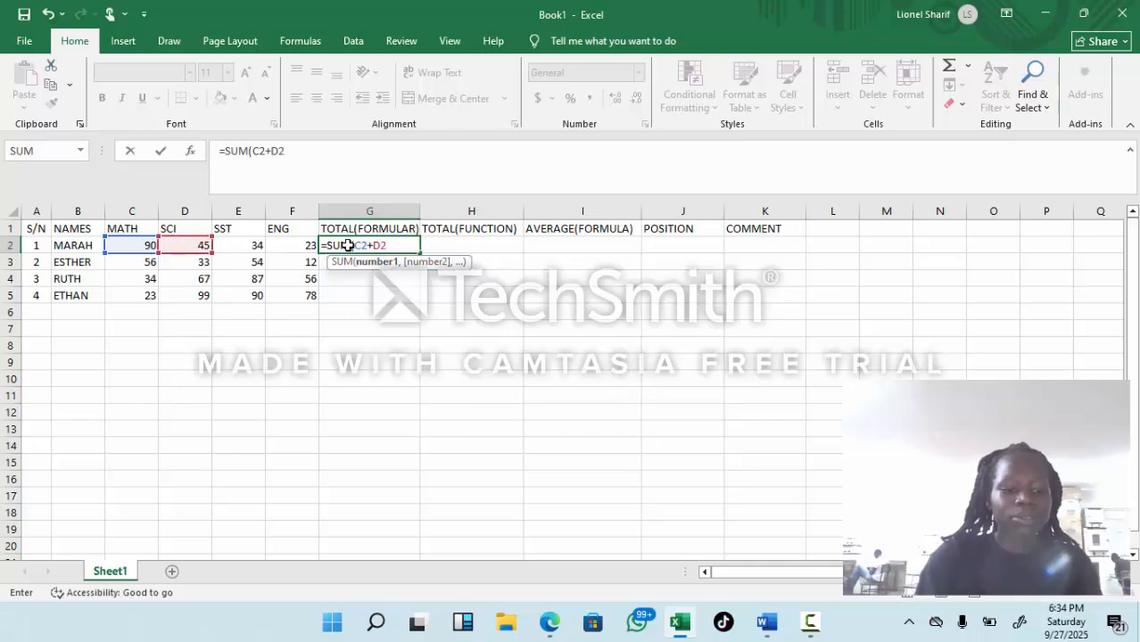
{"action": "type", "text": "+"}
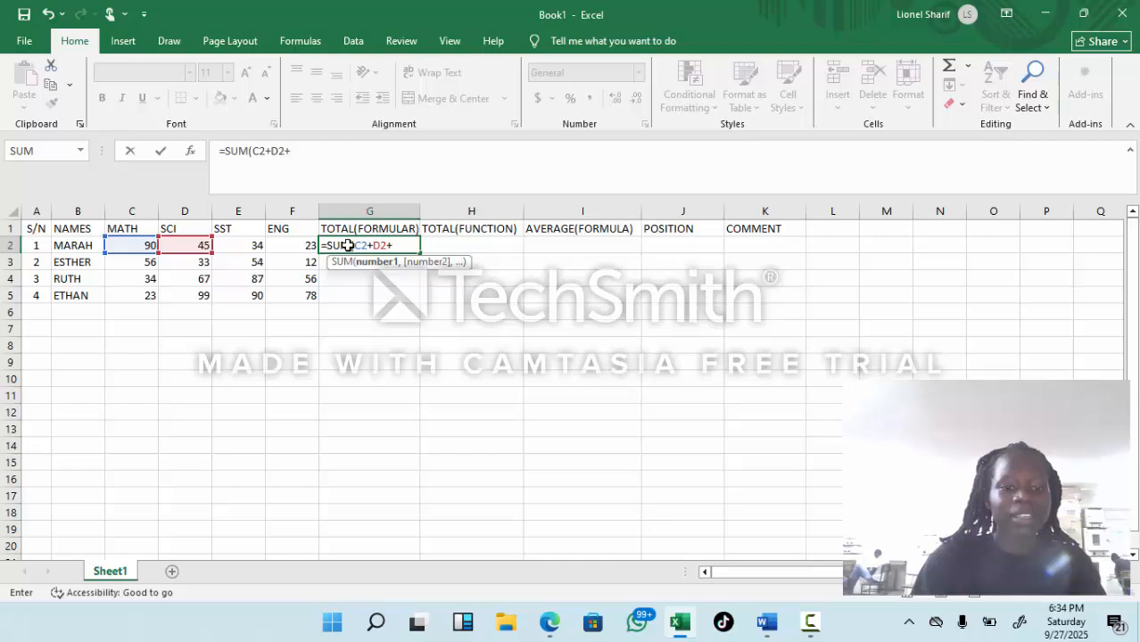
{"action": "type", "text": "E"}
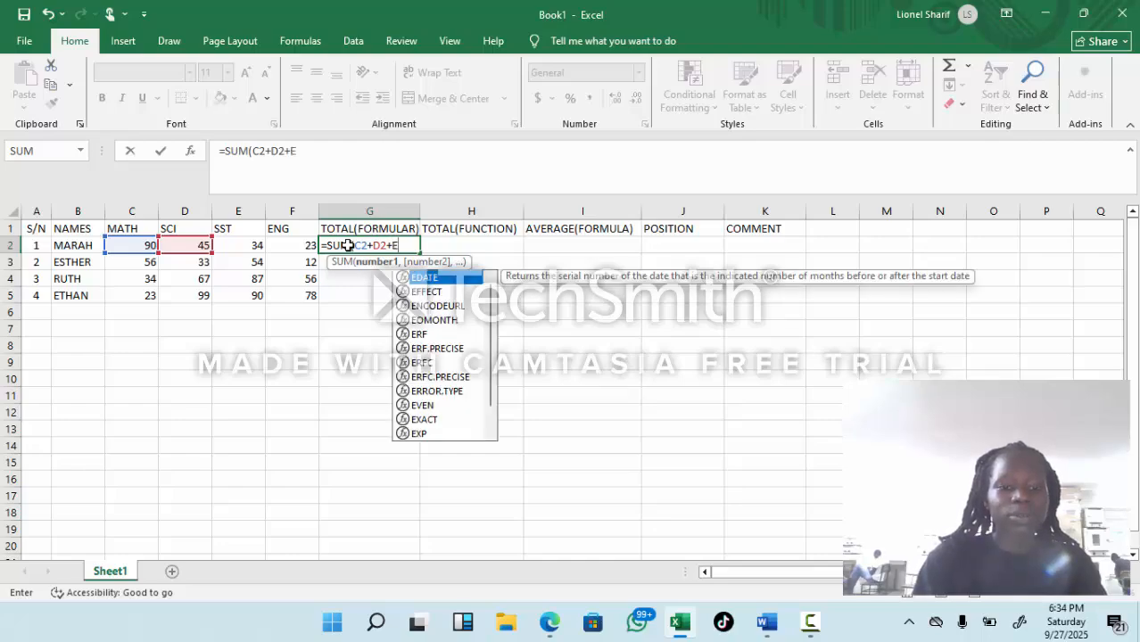
{"action": "type", "text": "2+"}
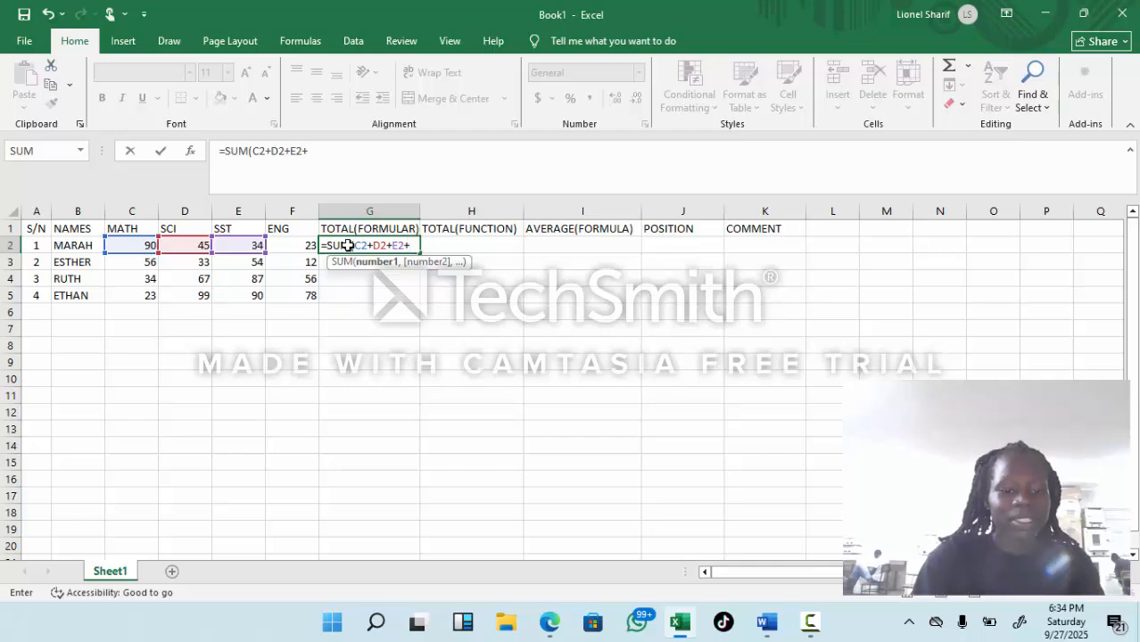
{"action": "type", "text": "F"}
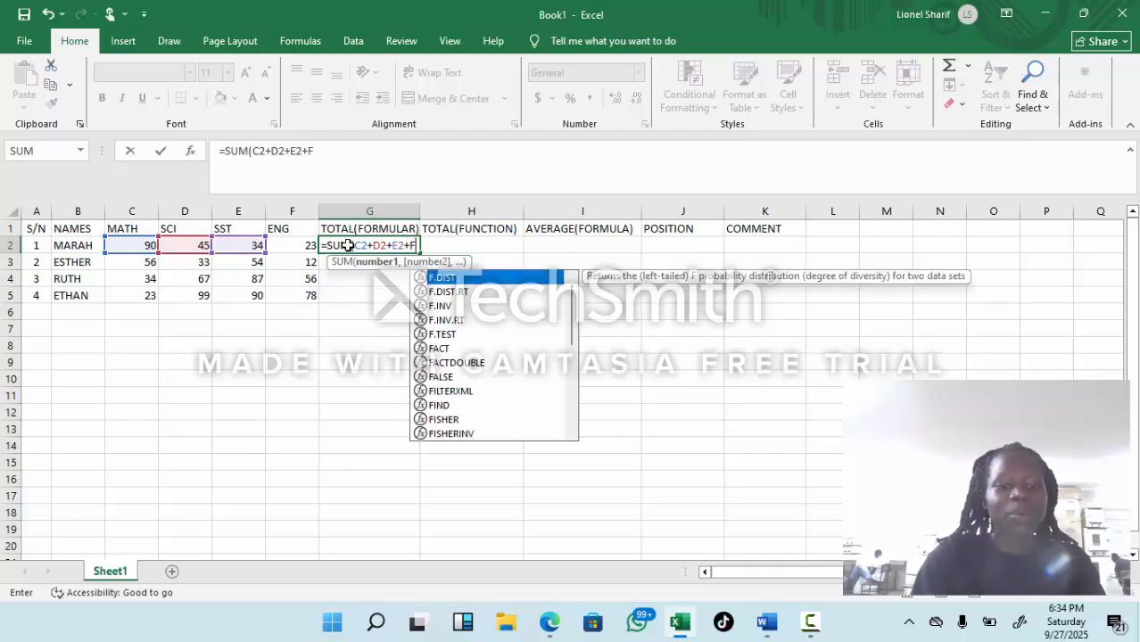
{"action": "type", "text": "2"}
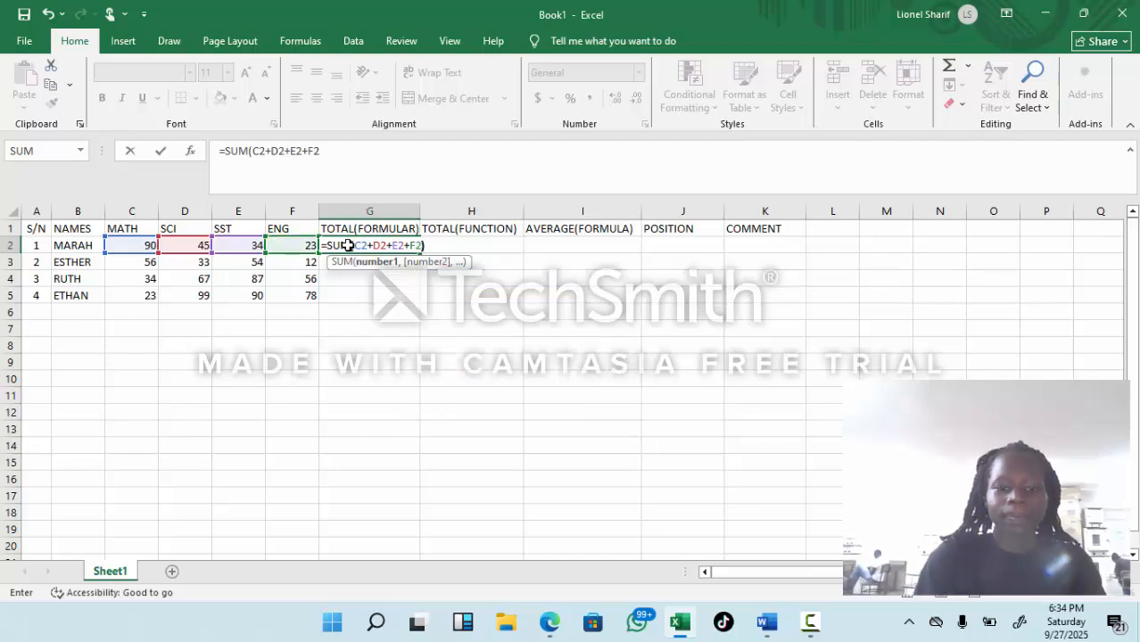
{"action": "type", "text": ")"}
{"action": "key", "text": "Return"}
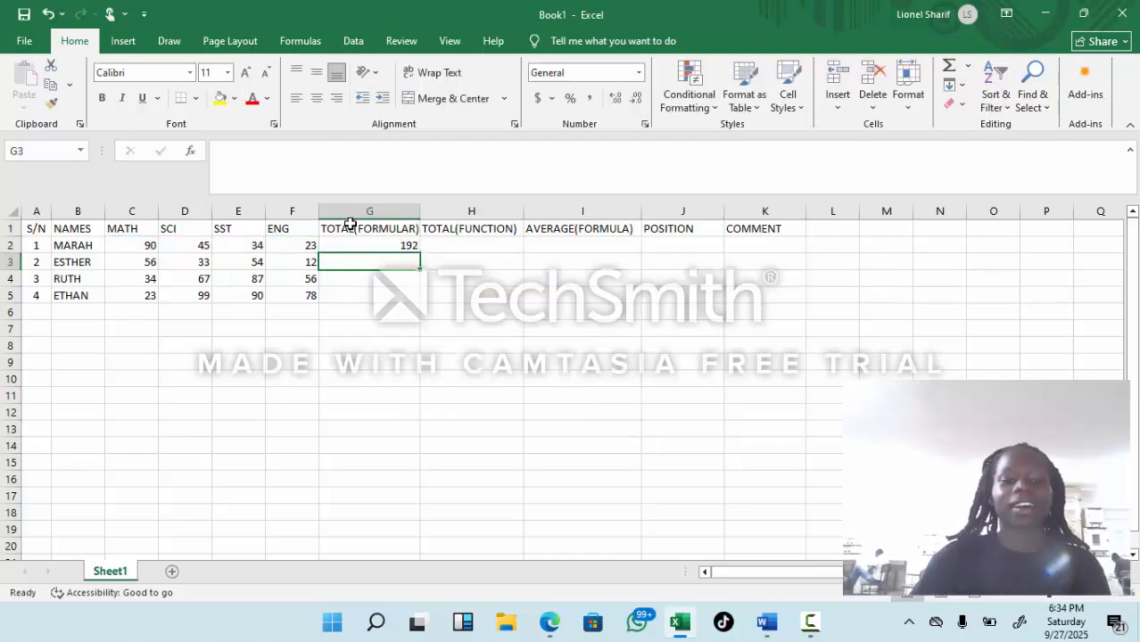
{"action": "left_click", "coordinate": [408, 245]}
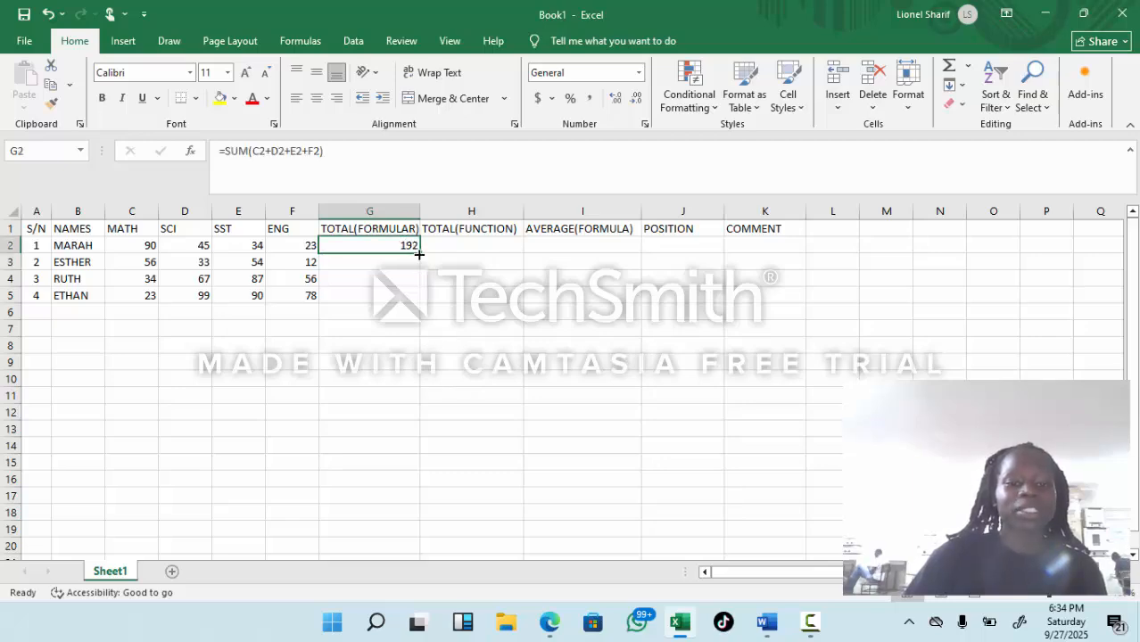
{"action": "left_click_drag", "start_coordinate": [419, 254], "coordinate": [416, 301]}
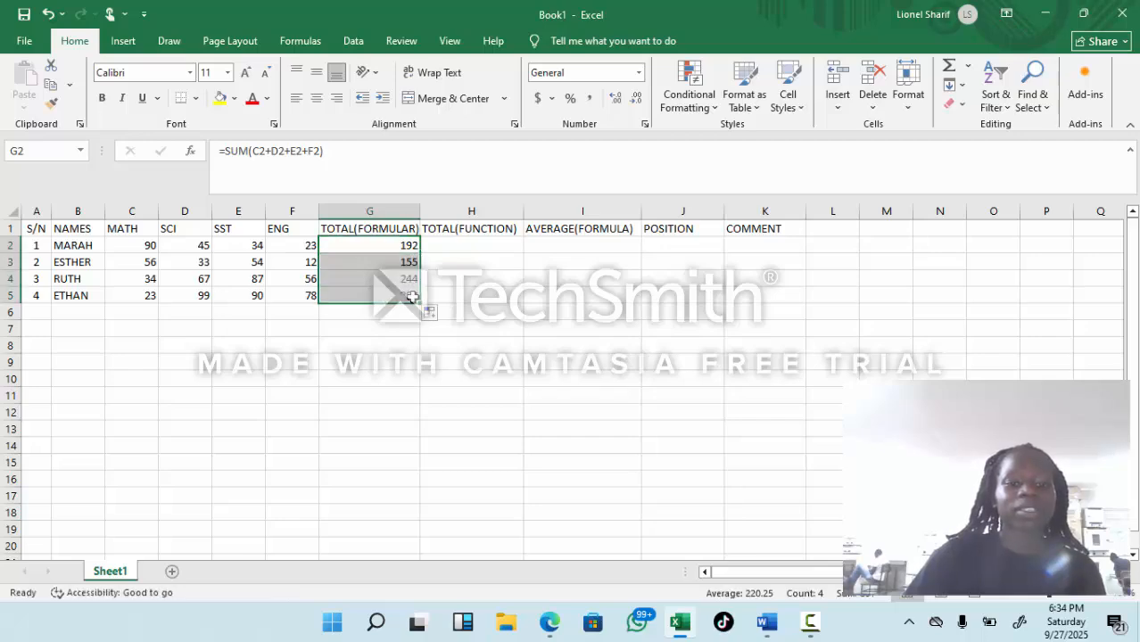
Step: Enter =SUM(C2:F2) in H2 under TOTAL(FUNCTION) and fill the formula down to H5
{"action": "left_click", "coordinate": [448, 239]}
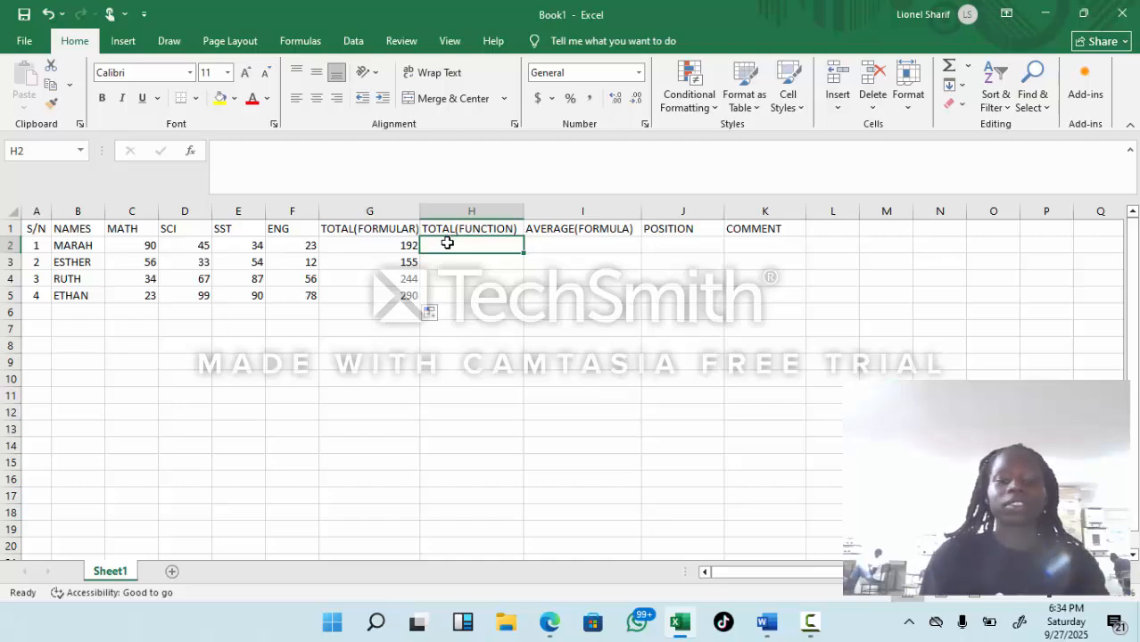
{"action": "type", "text": "=SUM"}
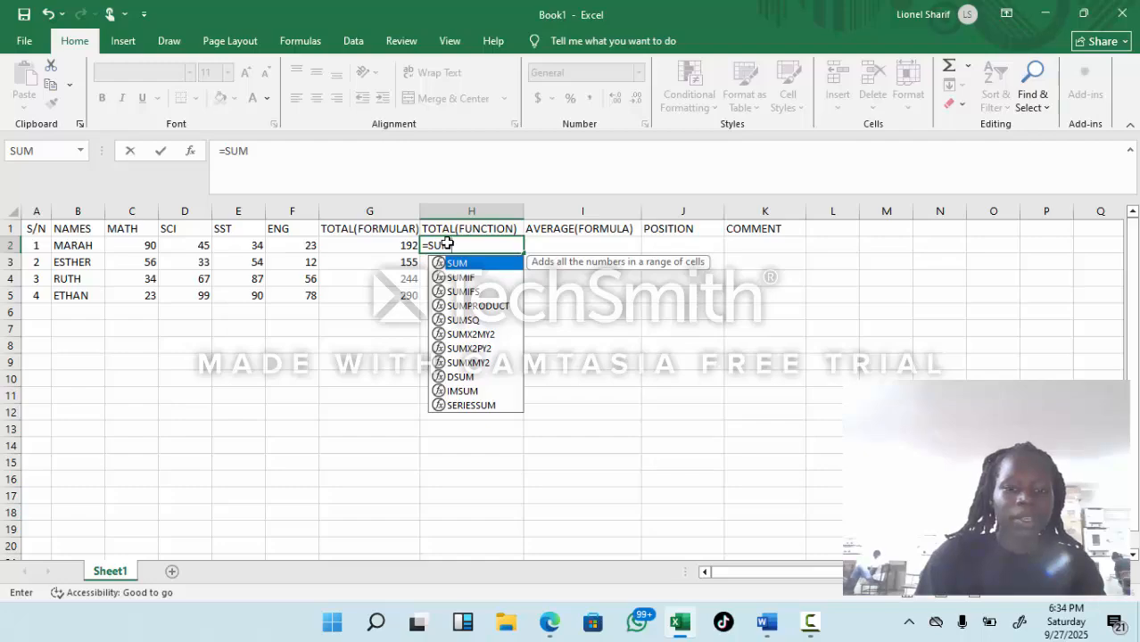
{"action": "type", "text": "("}
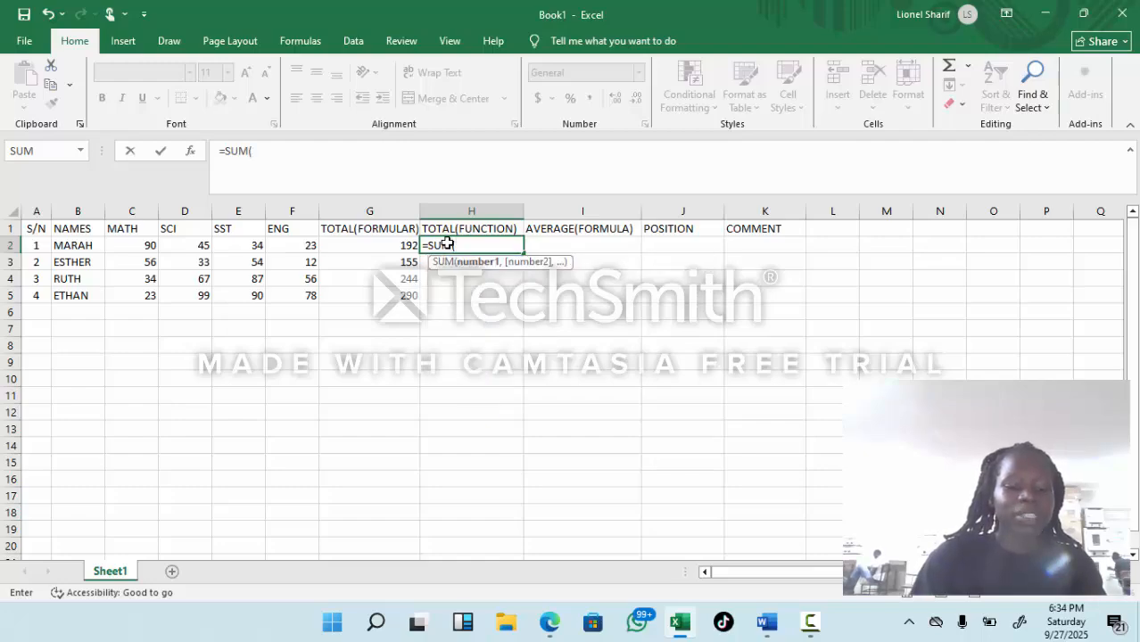
{"action": "type", "text": "C2"}
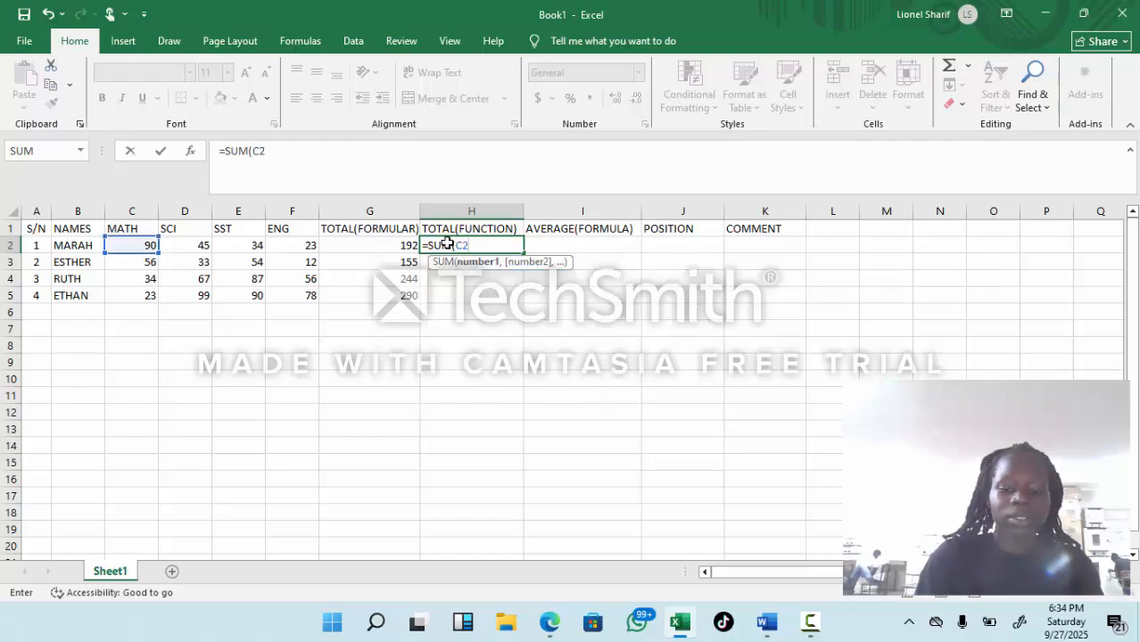
{"action": "type", "text": ":"}
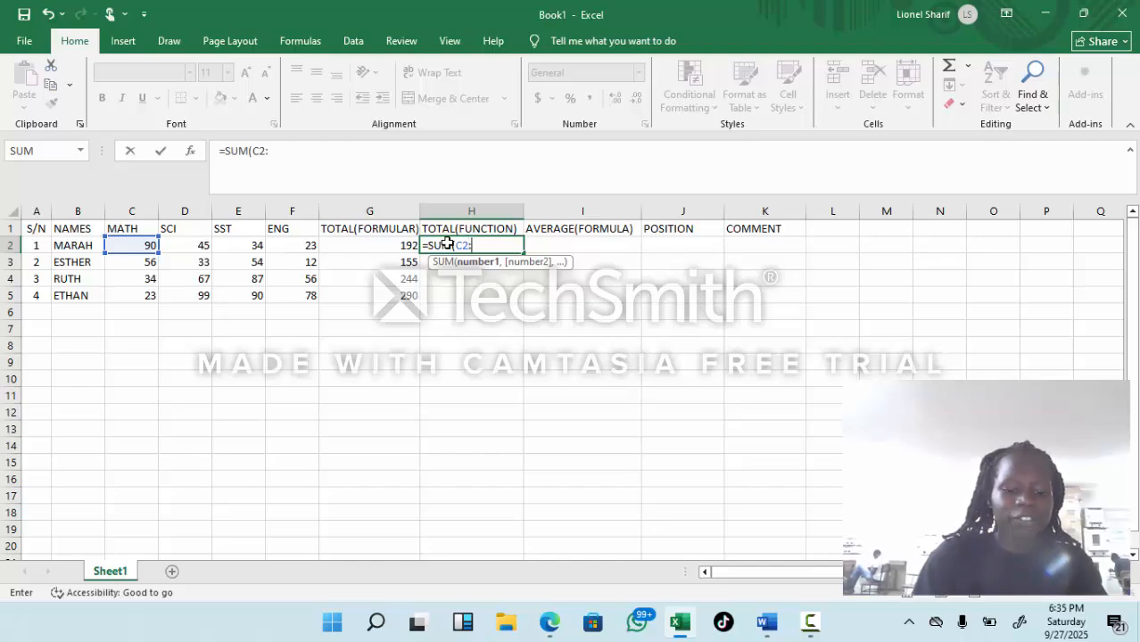
{"action": "type", "text": "F2"}
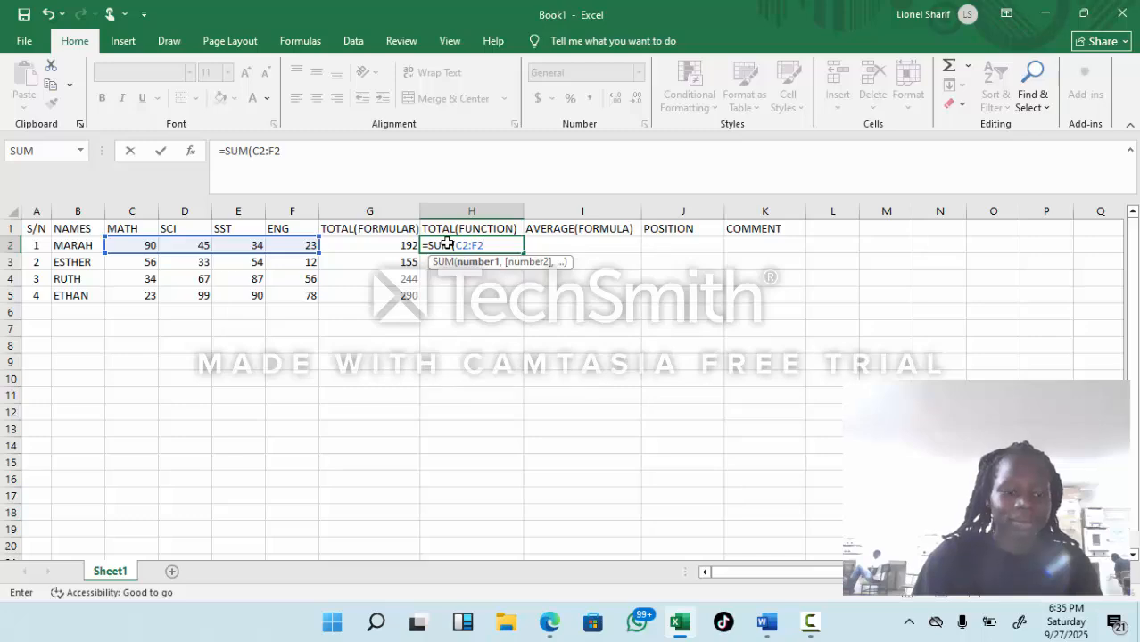
{"action": "type", "text": ")"}
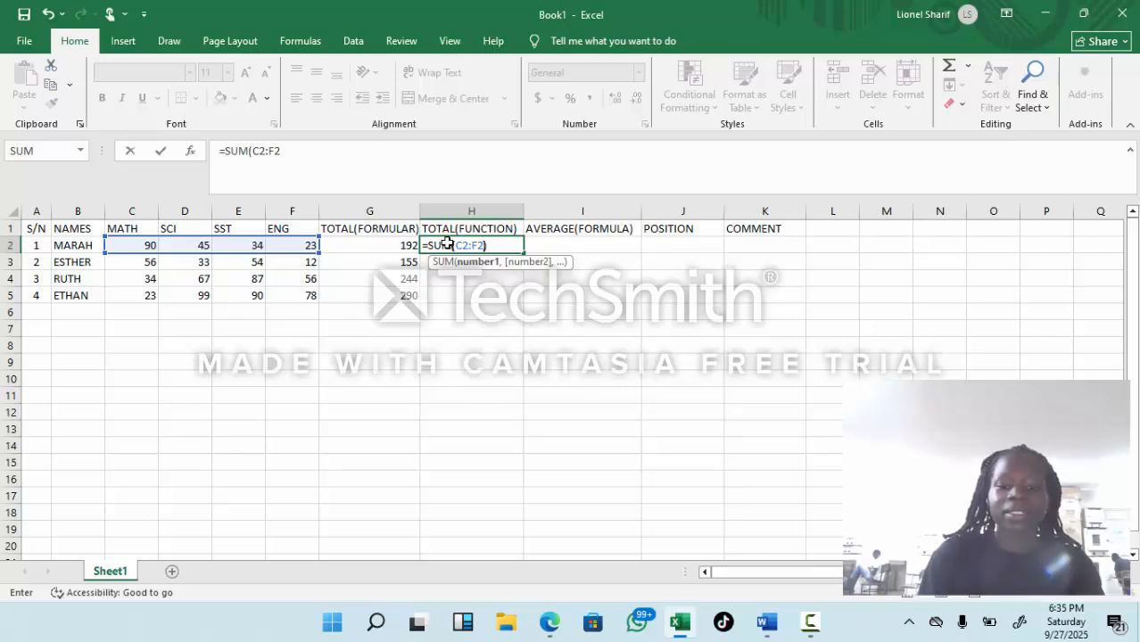
{"action": "key", "text": "Return"}
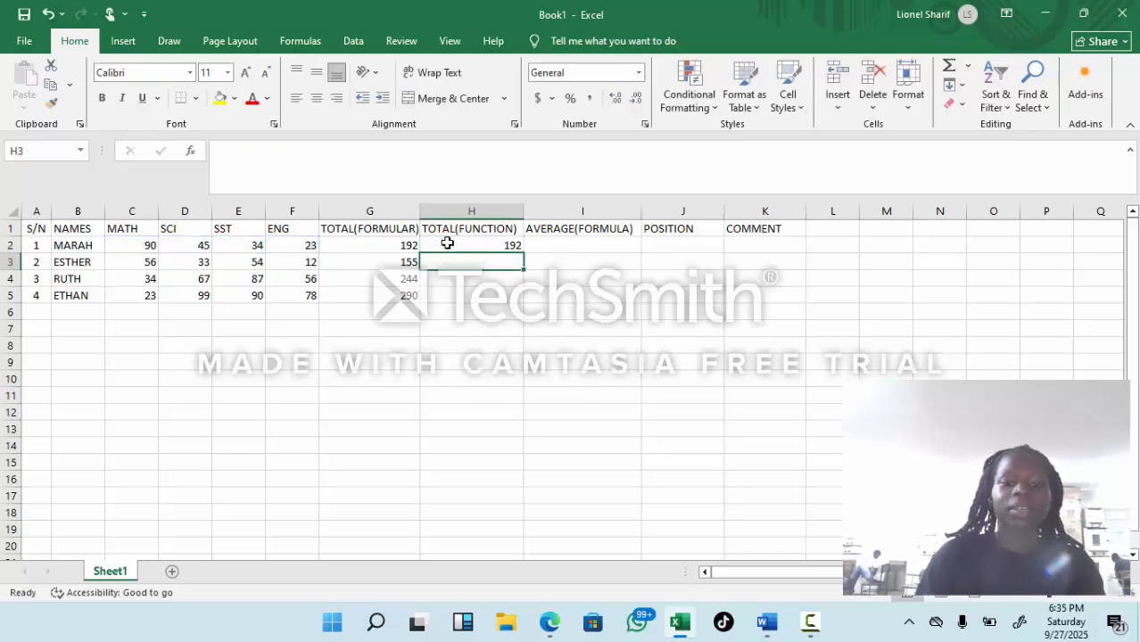
{"action": "left_click", "coordinate": [512, 245]}
{"action": "left_click_drag", "start_coordinate": [525, 252], "coordinate": [520, 303]}
Step: Try to enter =AVERAGE(C2+D2+E2+F2) in I2 under AVERAGE(FORMULA)
{"action": "left_click", "coordinate": [559, 244]}
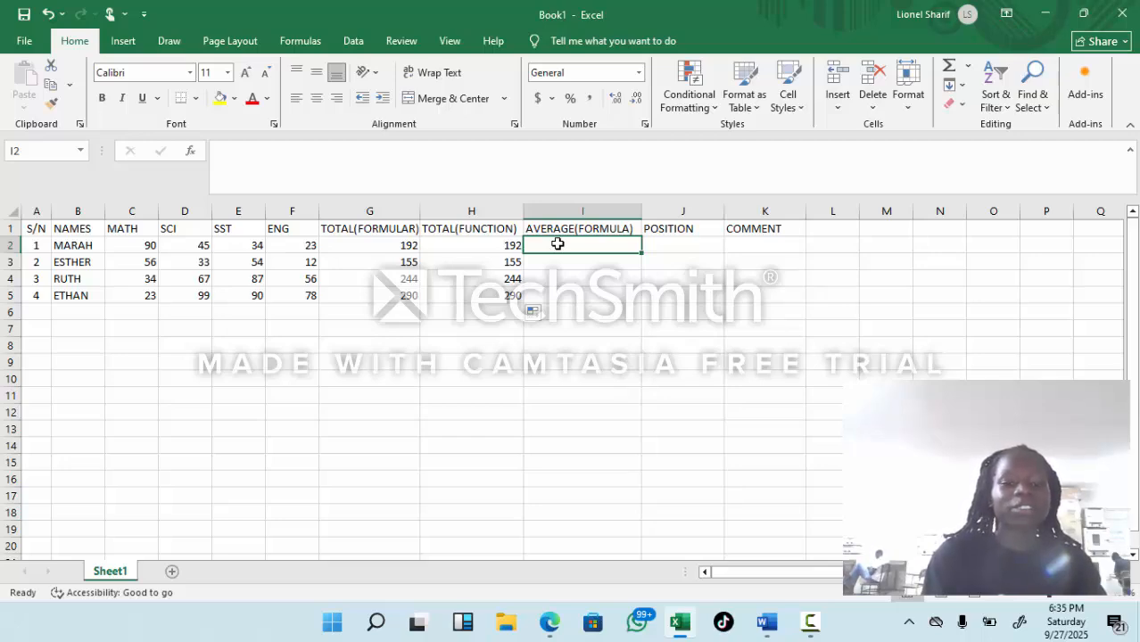
{"action": "type", "text": "="}
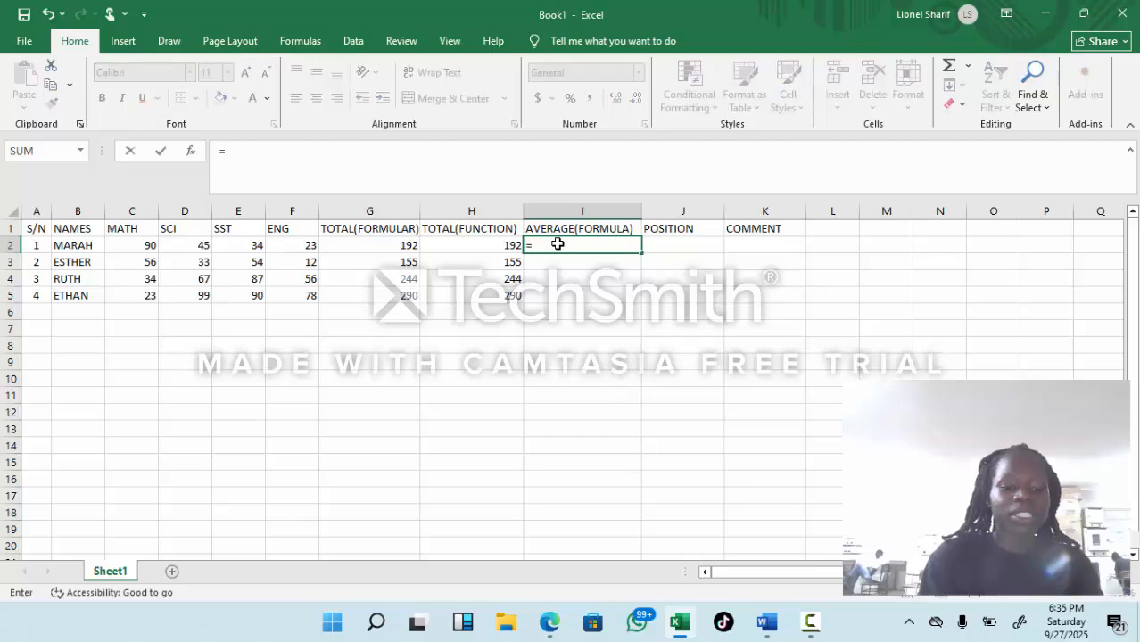
{"action": "type", "text": "AV"}
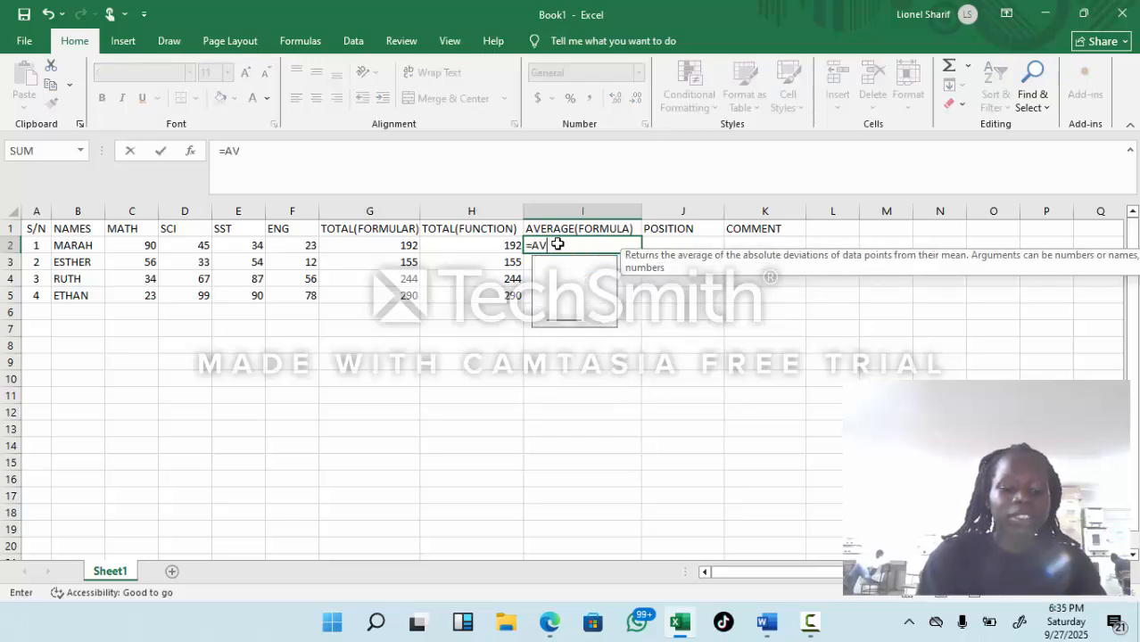
{"action": "type", "text": "ERAGE"}
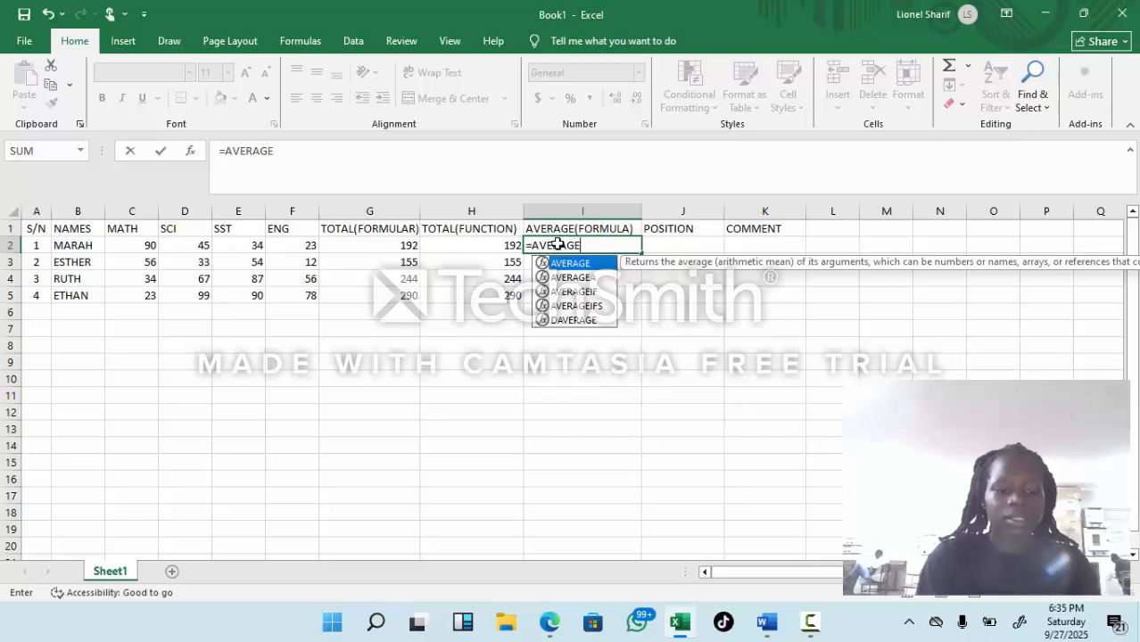
{"action": "type", "text": "("}
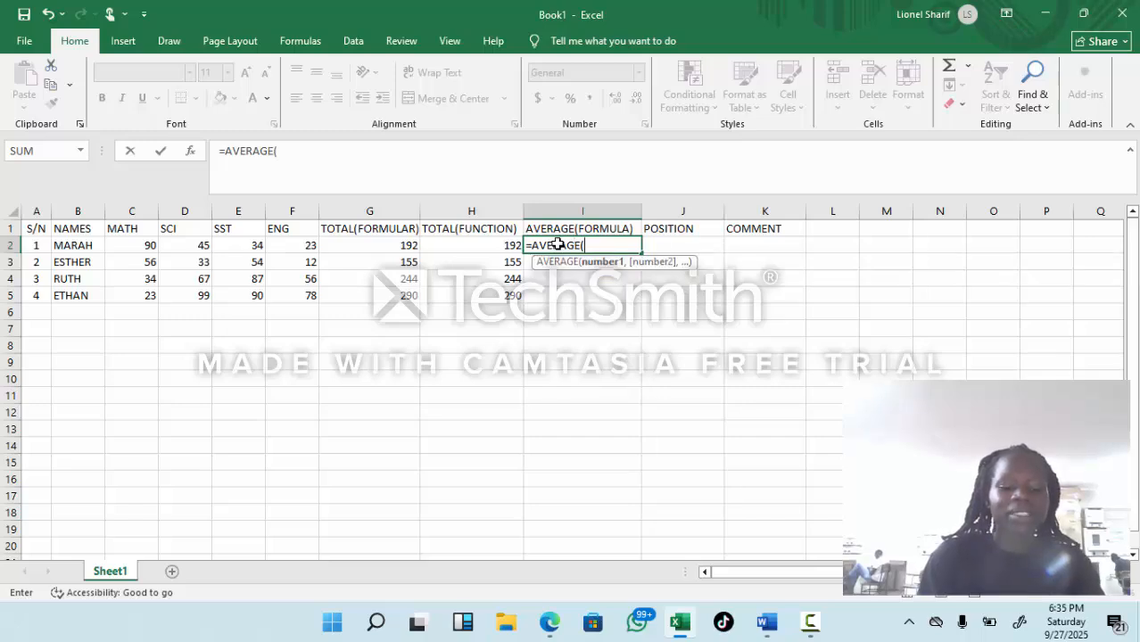
{"action": "type", "text": "C2"}
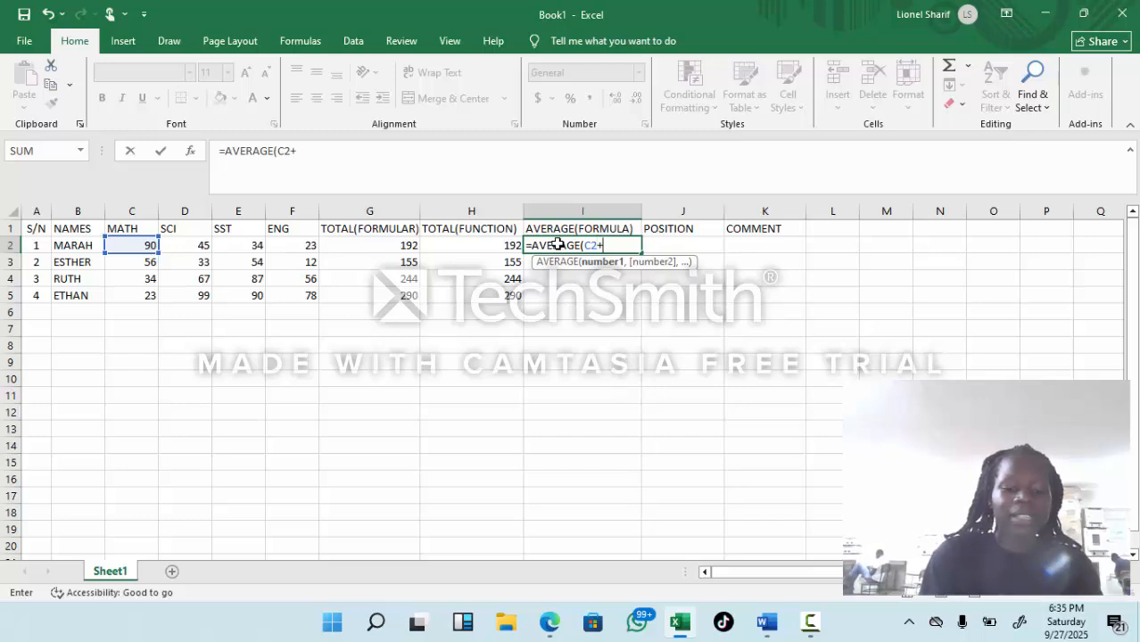
{"action": "type", "text": "+D2"}
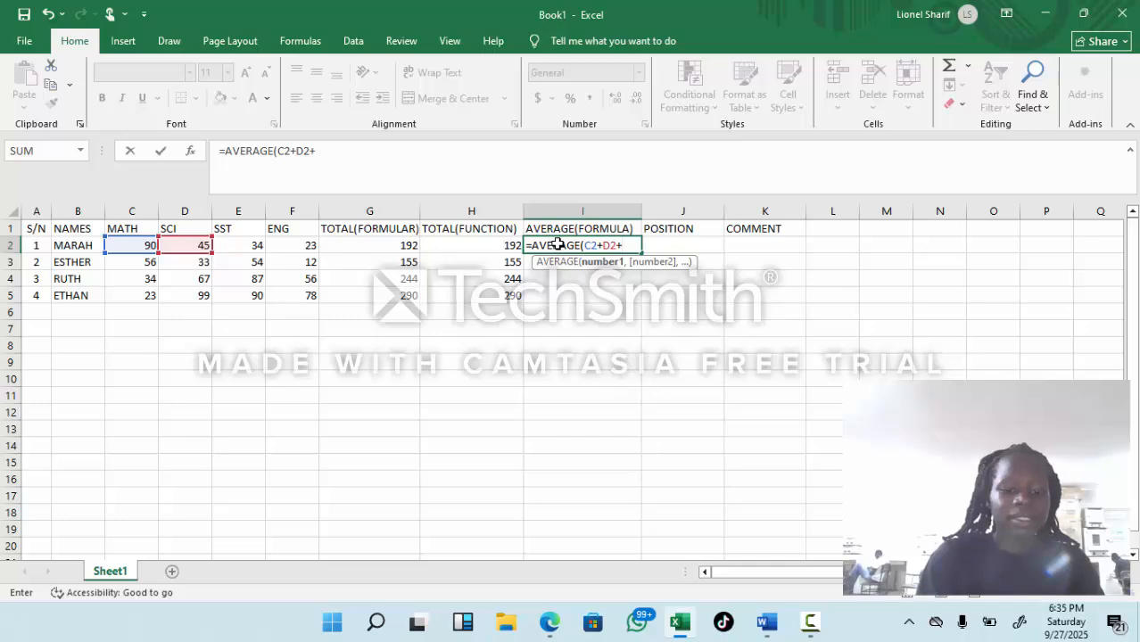
{"action": "type", "text": "+E2"}
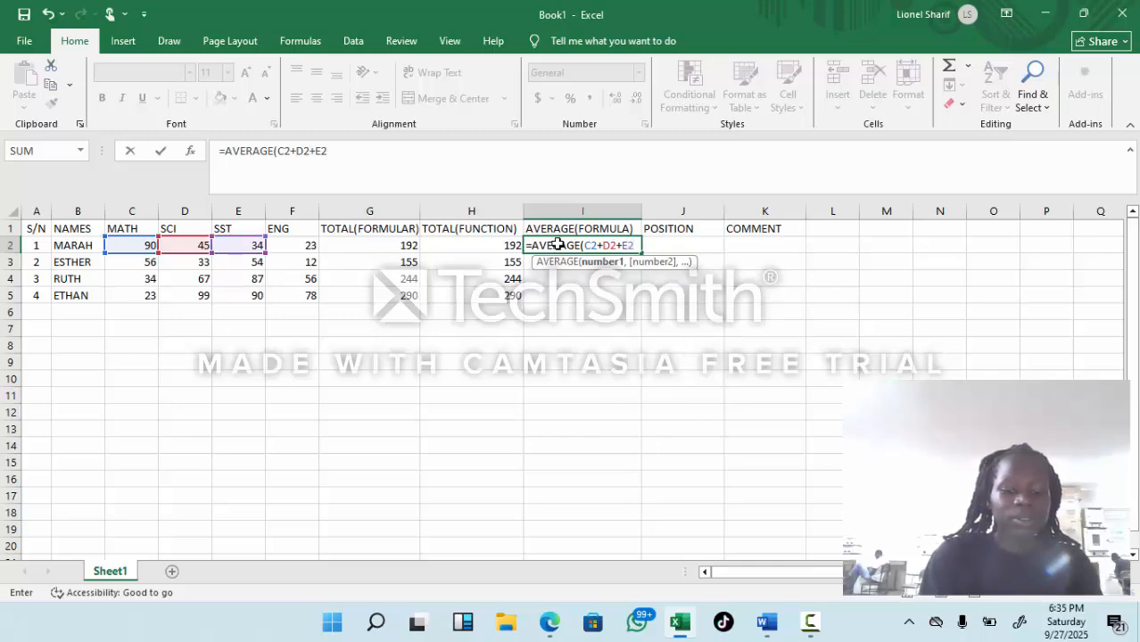
{"action": "type", "text": "+"}
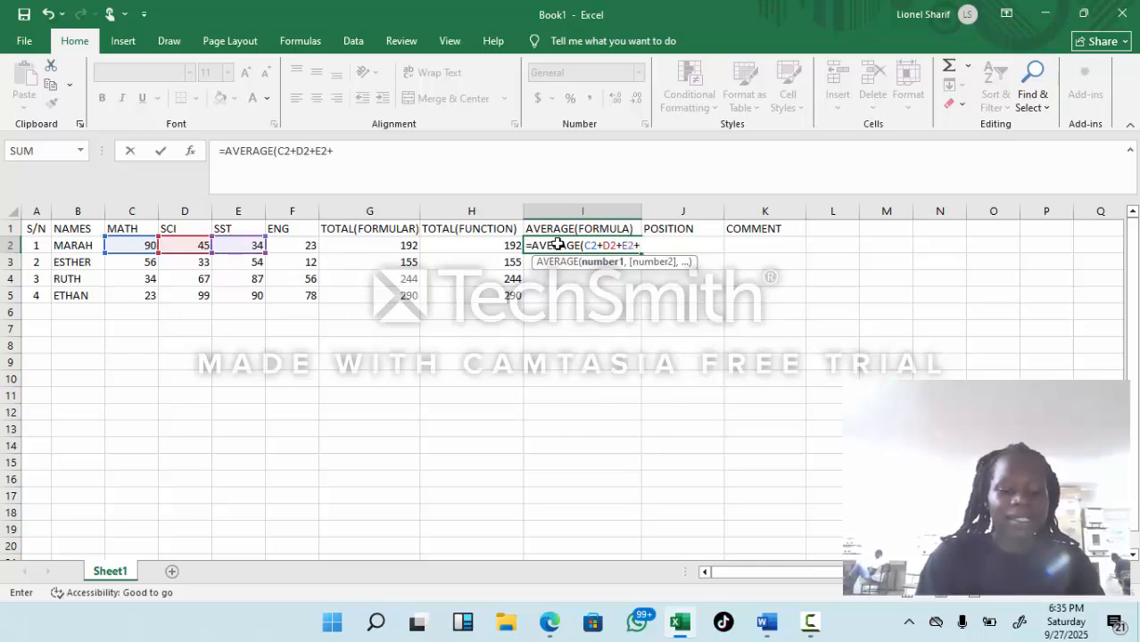
{"action": "left_click", "coordinate": [558, 244]}
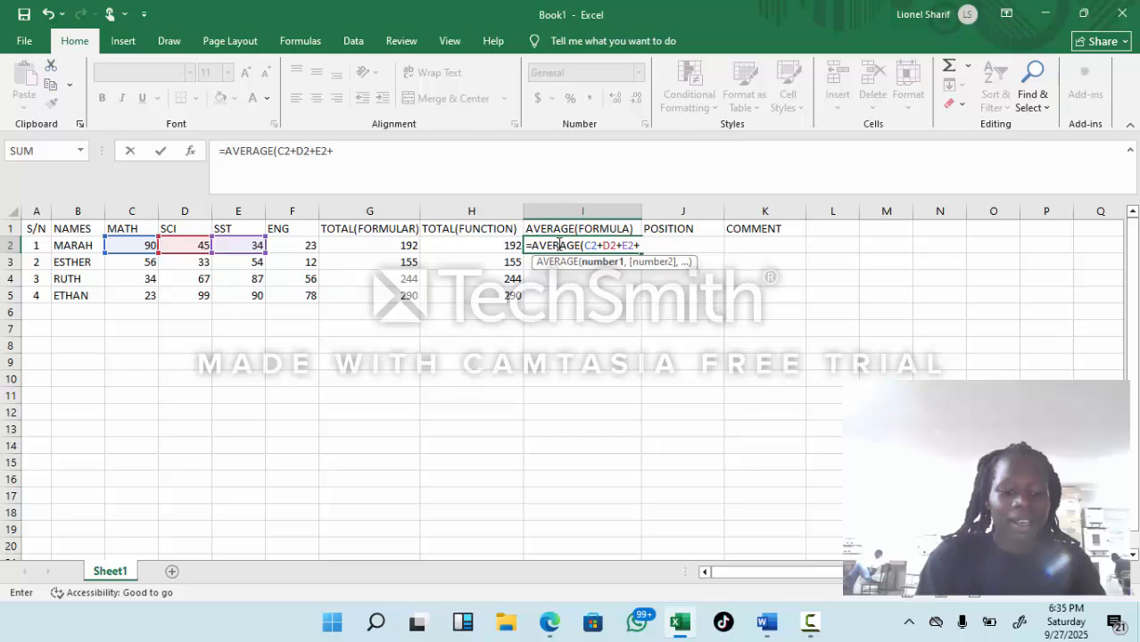
{"action": "type", "text": "F2"}
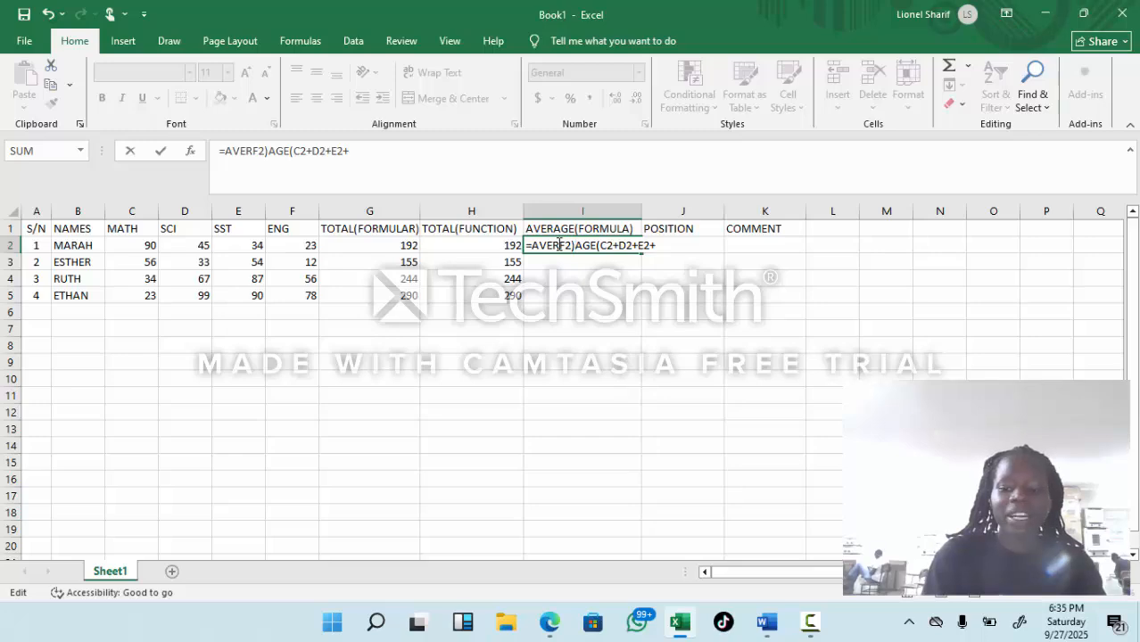
{"action": "key", "text": "Return"}
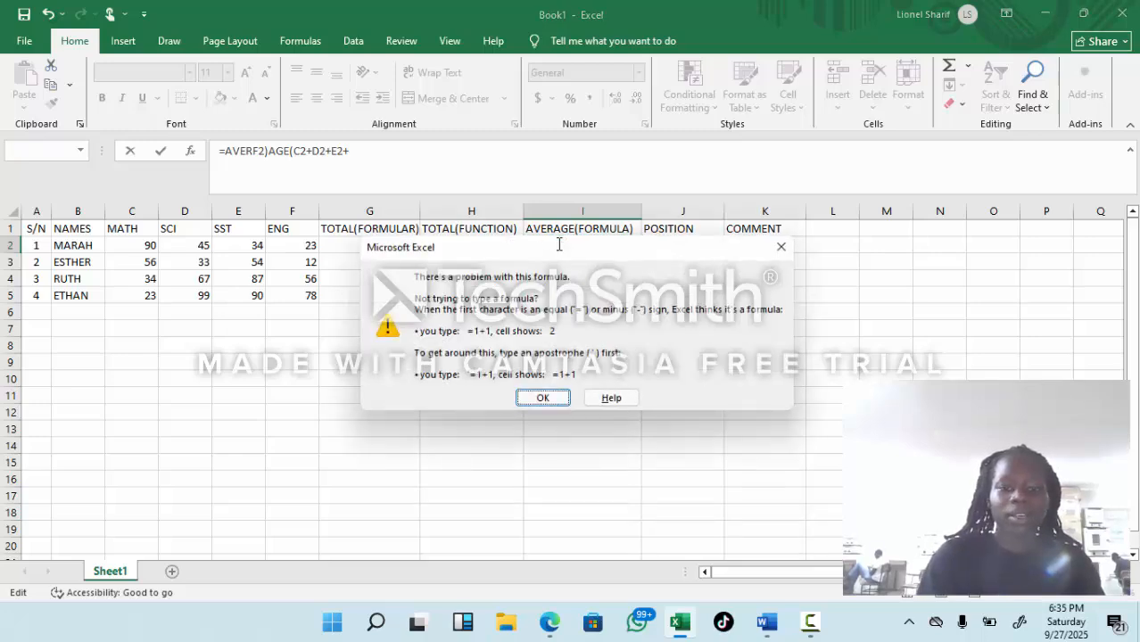
{"action": "left_click", "coordinate": [782, 248]}
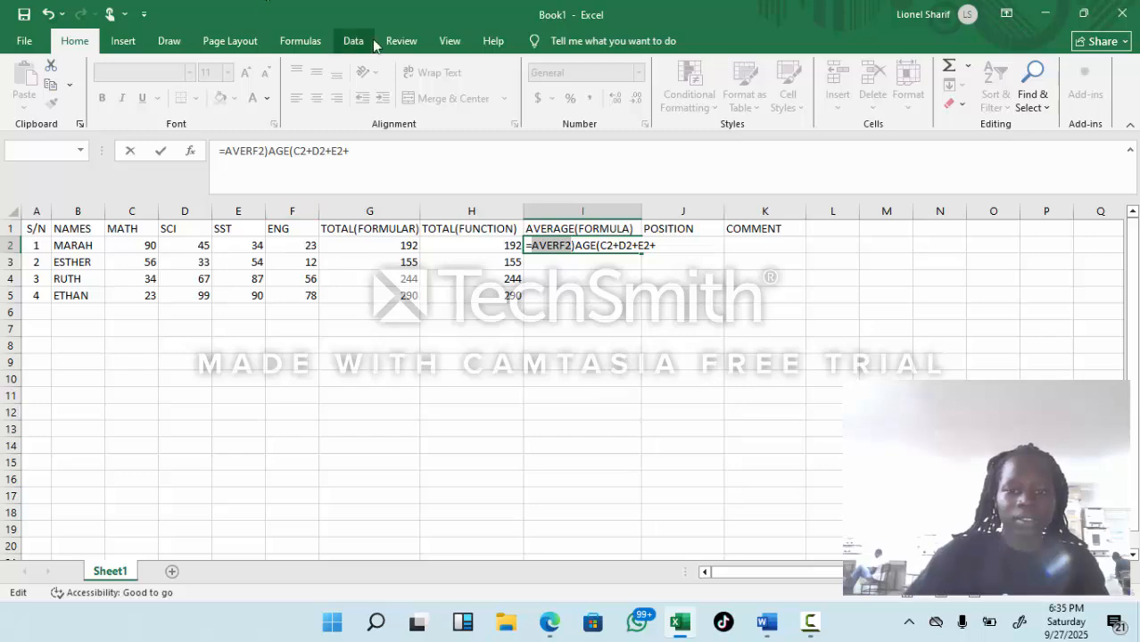
Step: Erase the faulty formula text in I2 back to =AVE
{"action": "left_click", "coordinate": [664, 249]}
{"action": "key", "text": "BackSpace"}
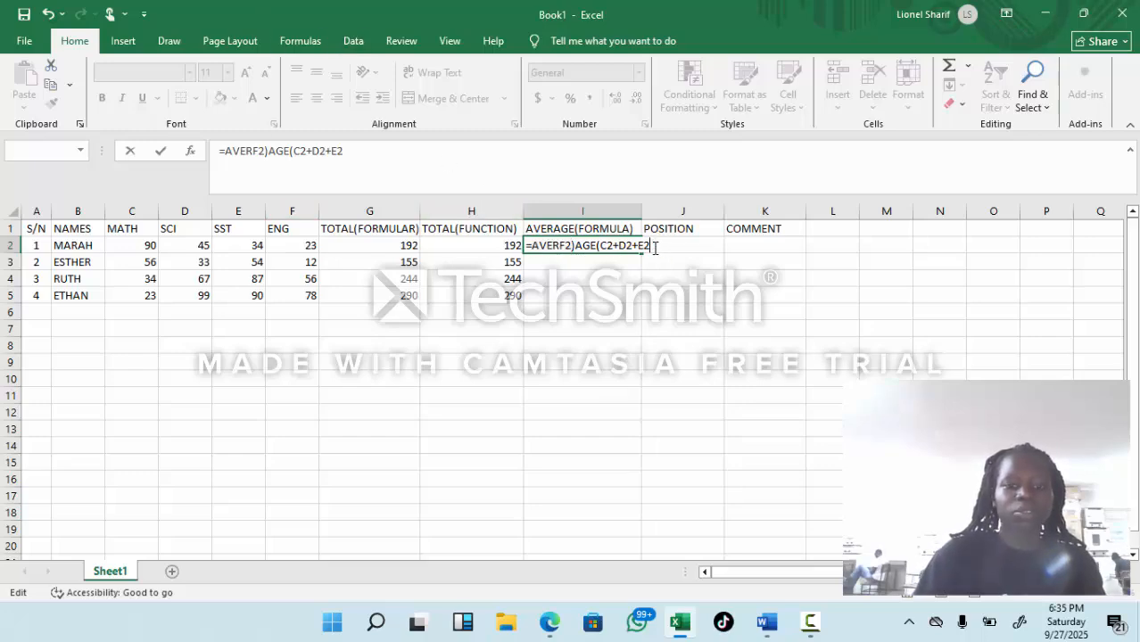
{"action": "key", "text": "BackSpace"}
{"action": "key", "text": "BackSpace"}
{"action": "key", "text": "BackSpace"}
{"action": "key", "text": "BackSpace"}
{"action": "key", "text": "BackSpace"}
{"action": "key", "text": "BackSpace"}
{"action": "key", "text": "BackSpace"}
{"action": "key", "text": "BackSpace"}
{"action": "key", "text": "BackSpace"}
{"action": "key", "text": "BackSpace"}
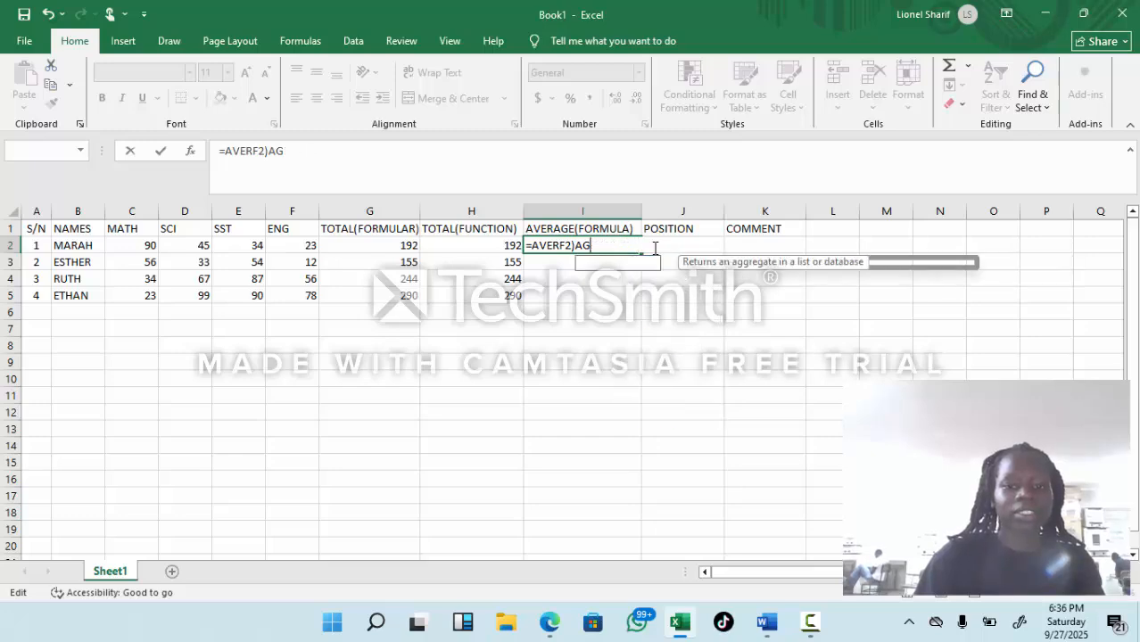
{"action": "key", "text": "BackSpace"}
{"action": "key", "text": "BackSpace"}
{"action": "key", "text": "BackSpace"}
{"action": "key", "text": "BackSpace"}
{"action": "key", "text": "BackSpace"}
{"action": "key", "text": "BackSpace"}
Step: Complete the formula in I2 as =AVERAGE(C2+D2+E2+F2)/4 and fill it down to I5
{"action": "type", "text": "RAGE"}
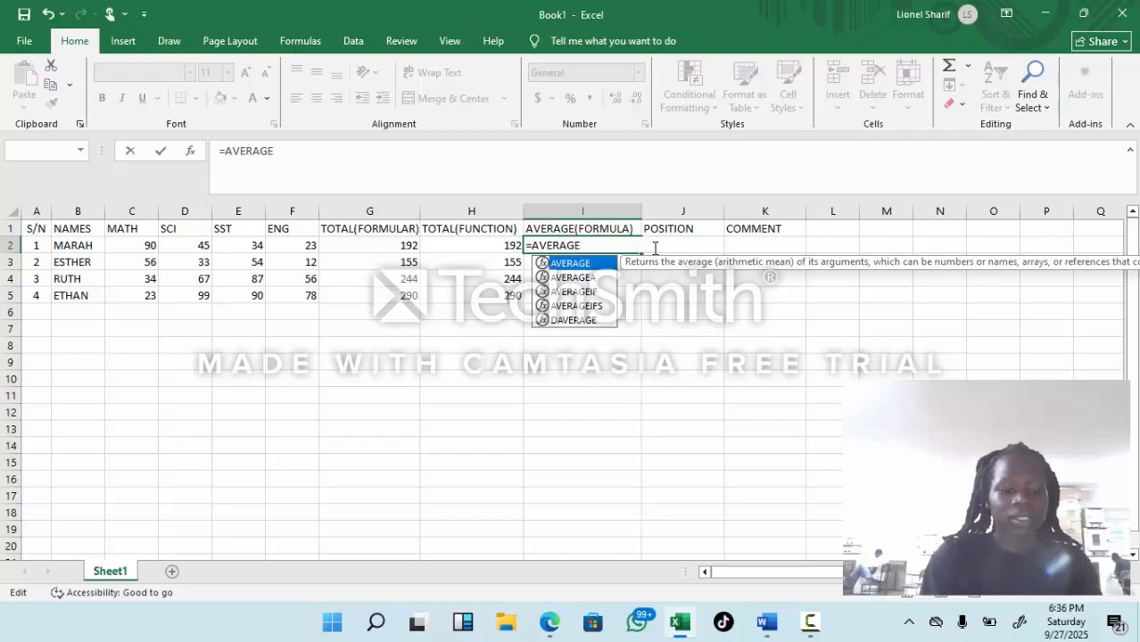
{"action": "type", "text": "(C2"}
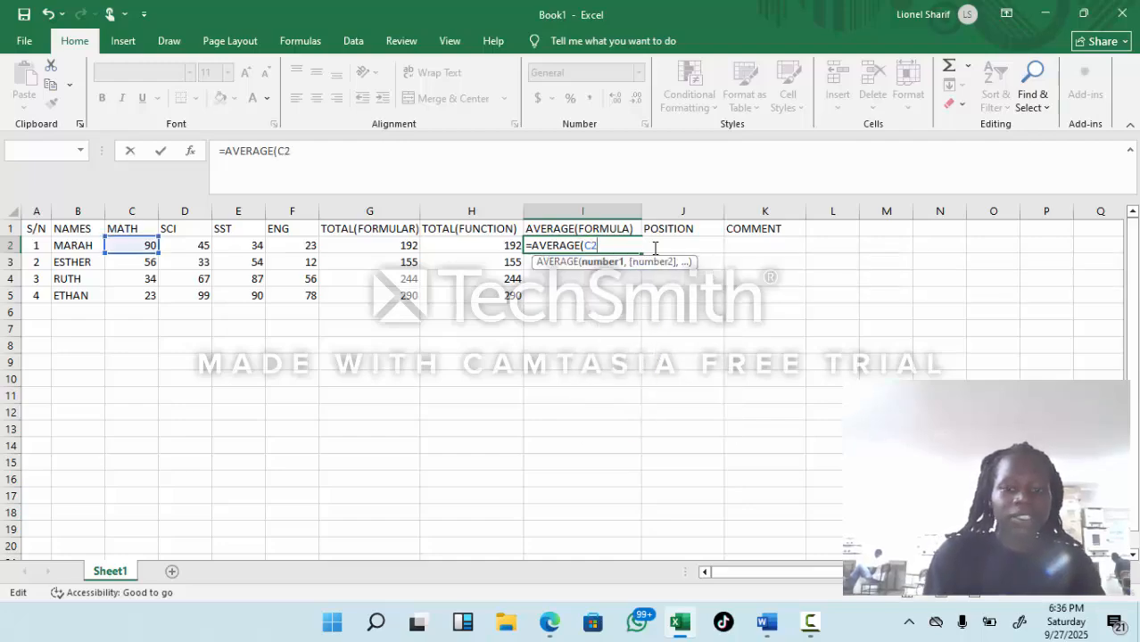
{"action": "type", "text": "+D2"}
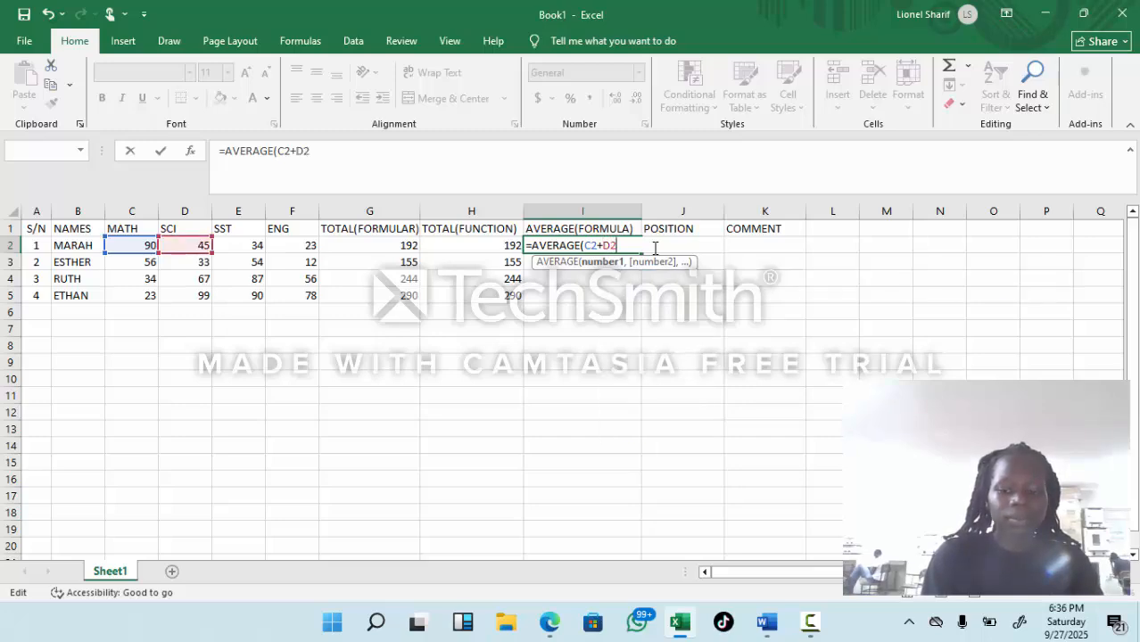
{"action": "type", "text": "+E"}
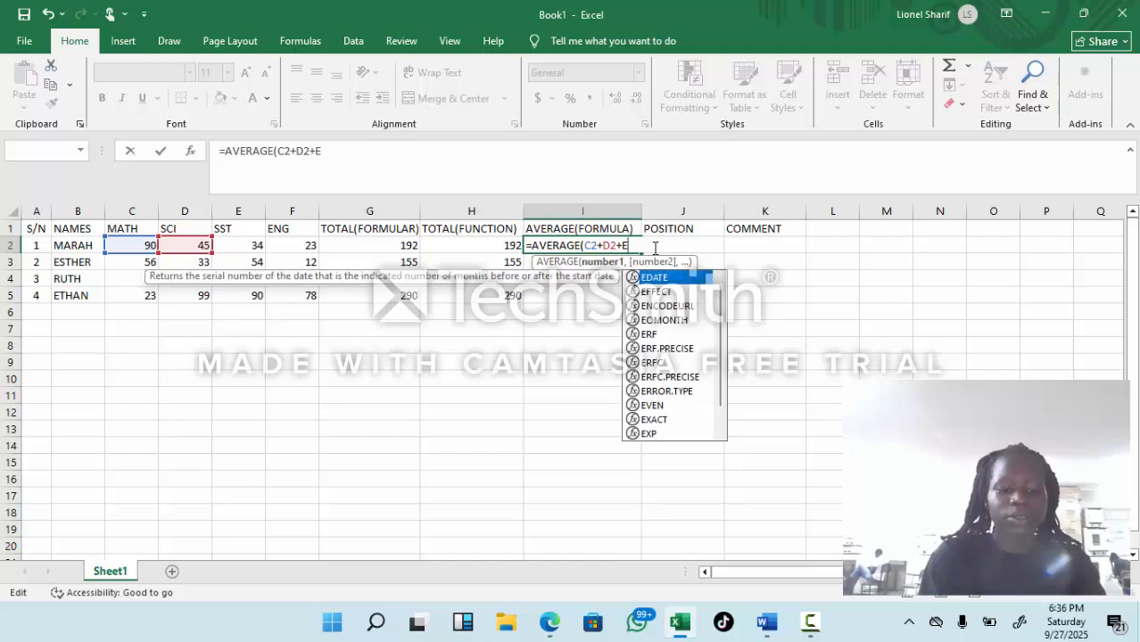
{"action": "type", "text": "2+F"}
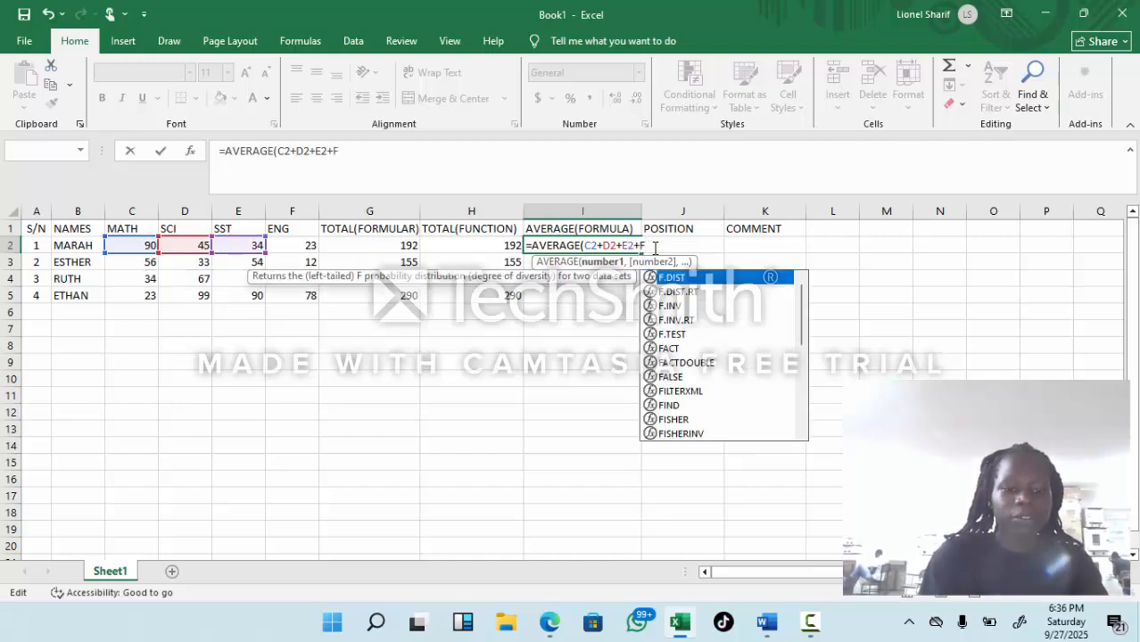
{"action": "type", "text": "2"}
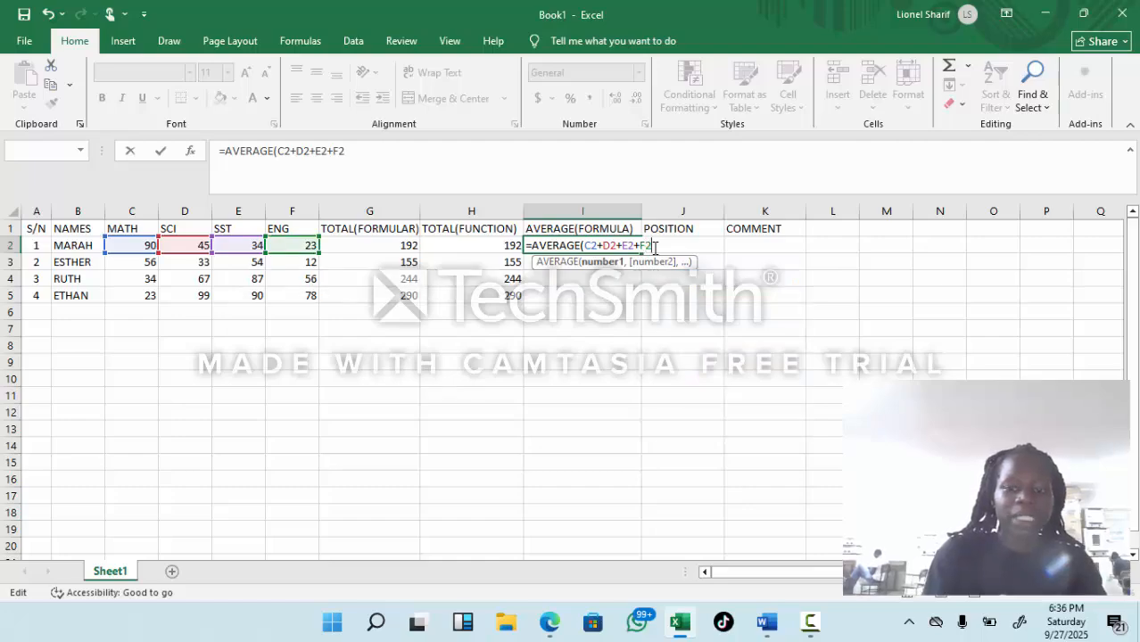
{"action": "type", "text": ")/"}
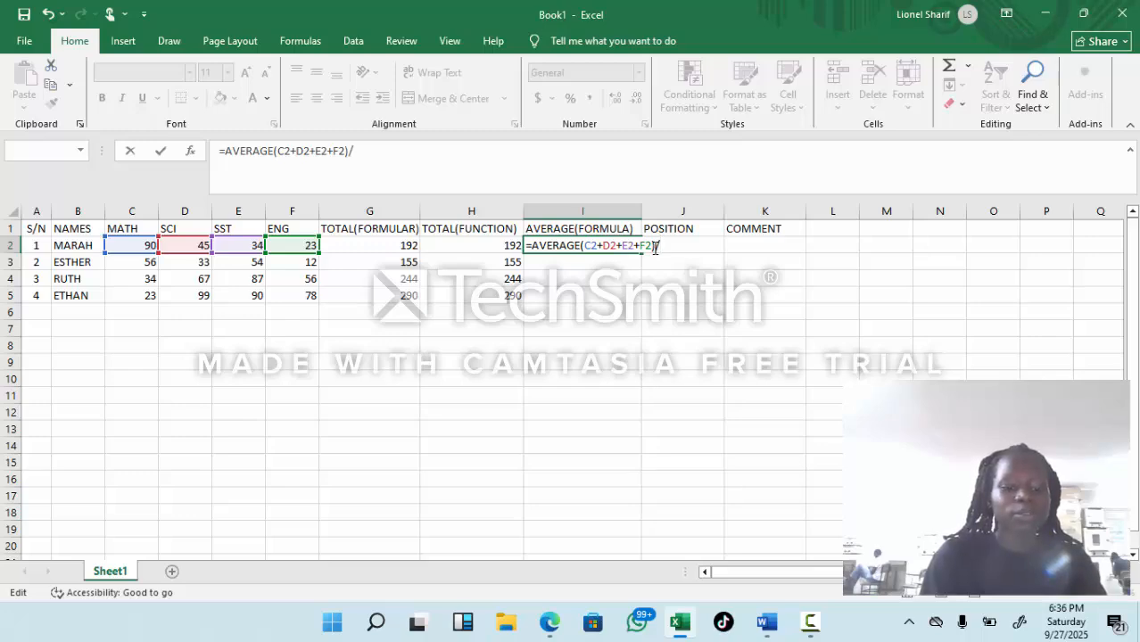
{"action": "type", "text": "4"}
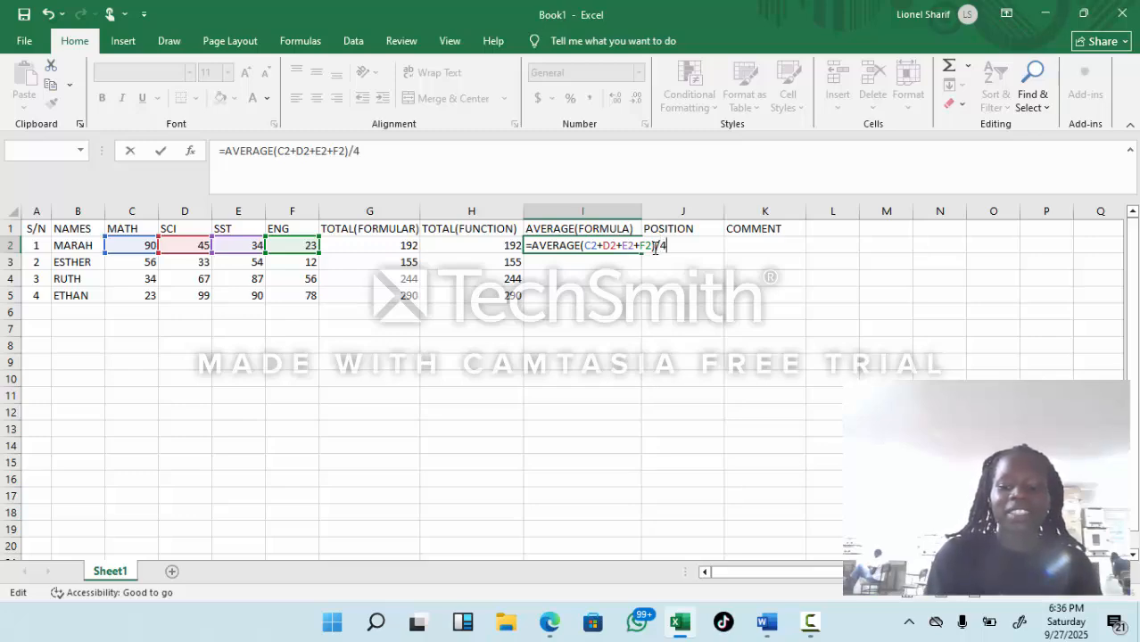
{"action": "key", "text": "Return"}
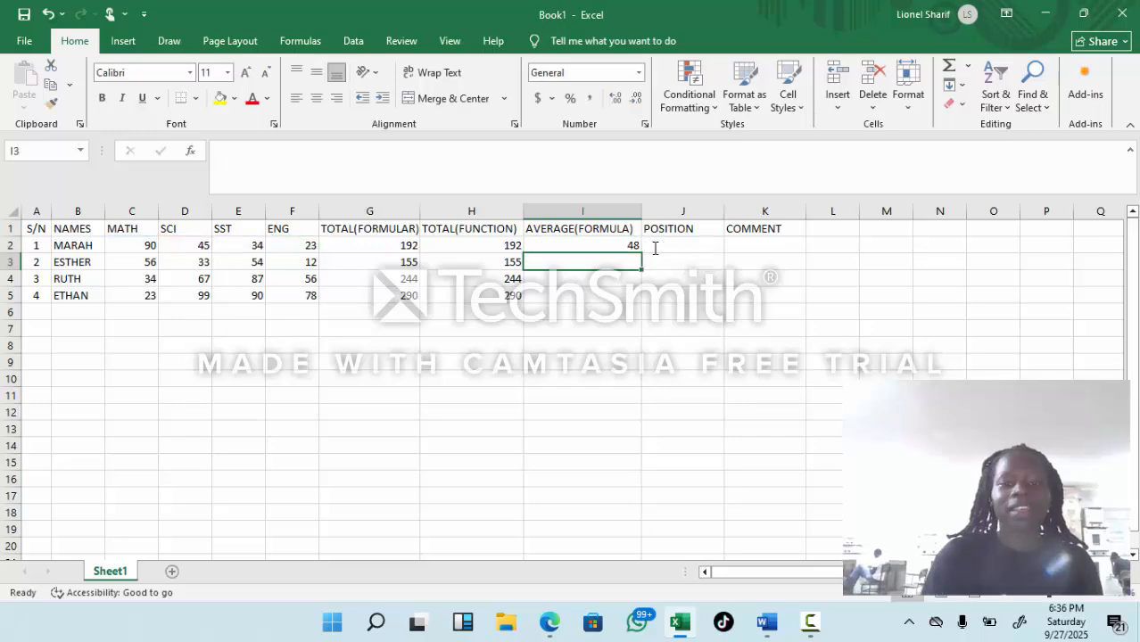
{"action": "left_click", "coordinate": [622, 249]}
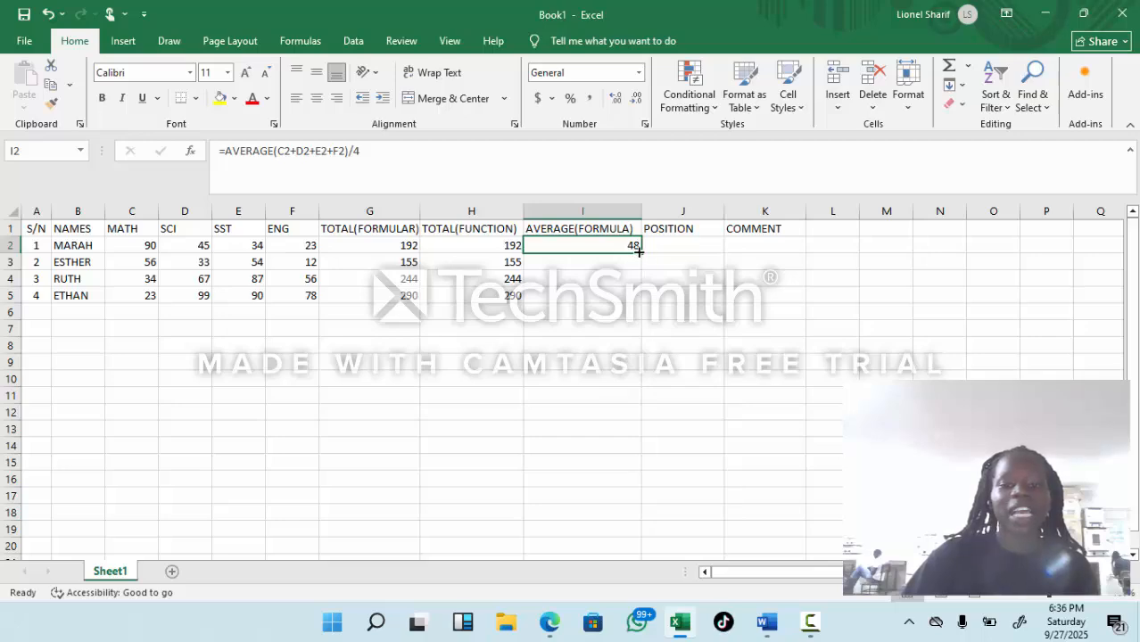
{"action": "left_click_drag", "start_coordinate": [639, 253], "coordinate": [638, 305]}
Step: Begin a RANK formula in J2 under POSITION with =RANK(
{"action": "left_click", "coordinate": [688, 245]}
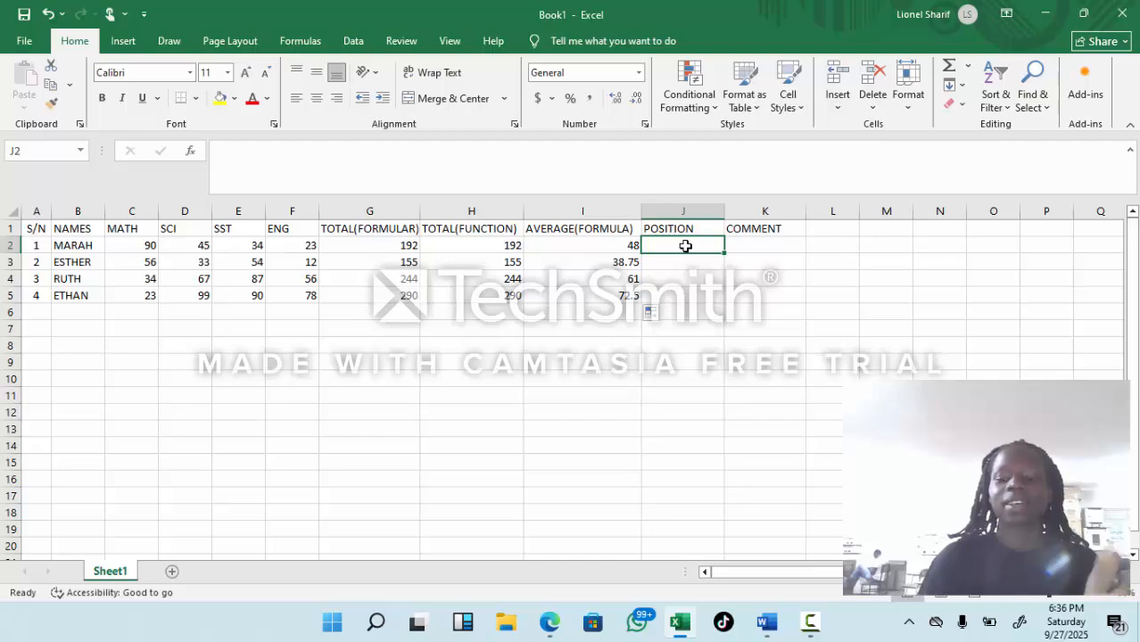
{"action": "type", "text": "="}
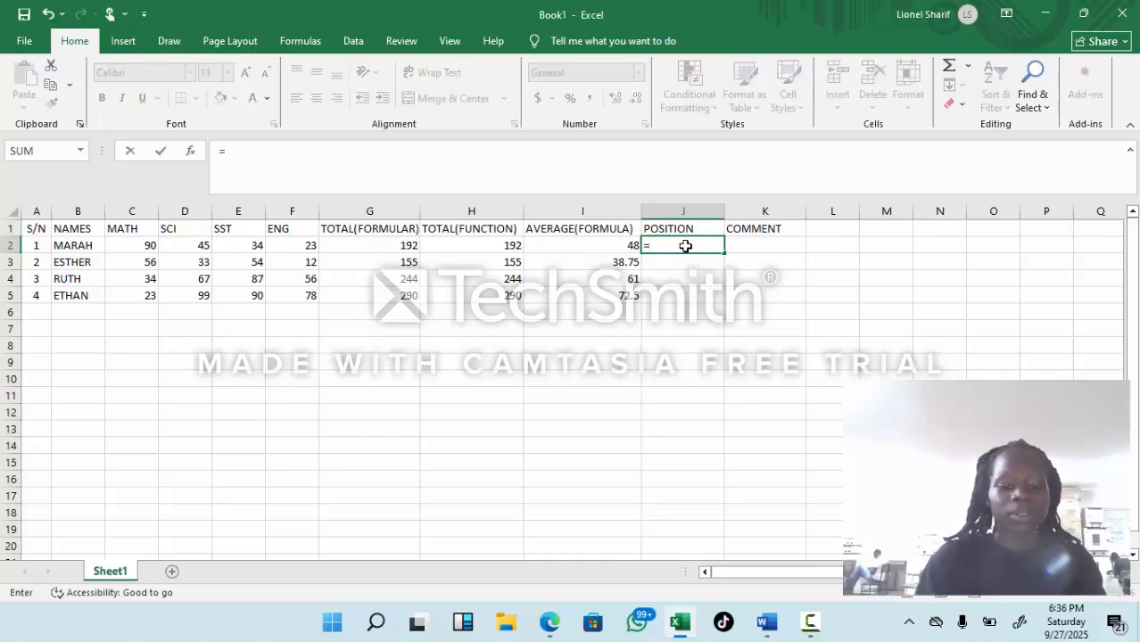
{"action": "type", "text": "RAN"}
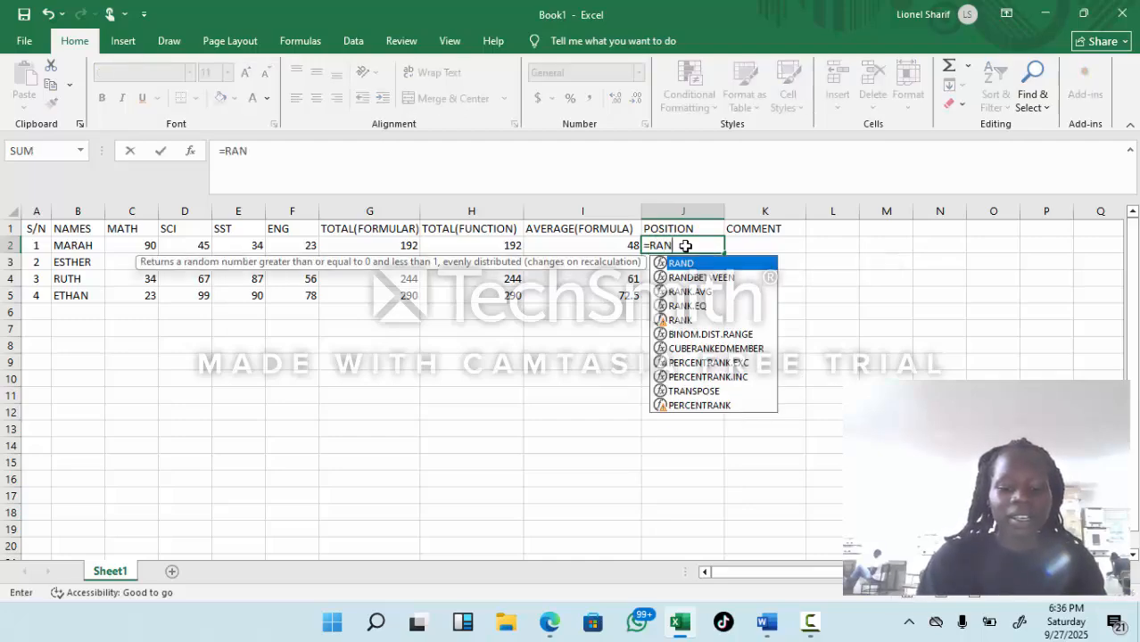
{"action": "type", "text": "K("}
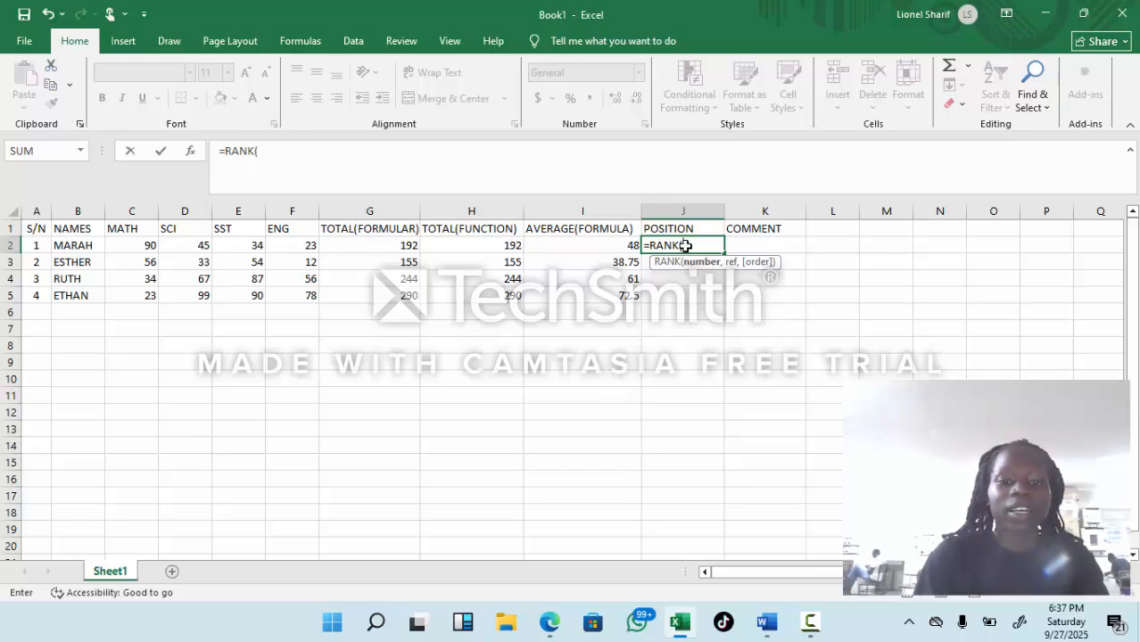
{"action": "key", "text": "Left"}
{"action": "key", "text": "Left"}
{"action": "key", "text": "Left"}
{"action": "key", "text": "Left"}
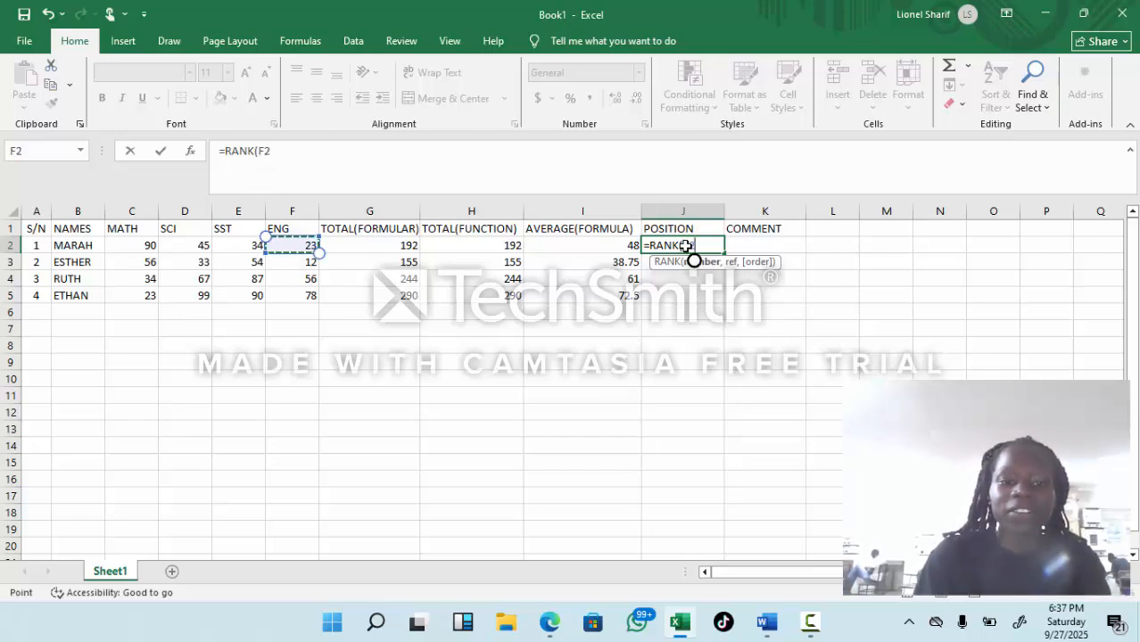
{"action": "key", "text": "Right"}
{"action": "key", "text": "Right"}
{"action": "key", "text": "Down"}
{"action": "key", "text": "Down"}
{"action": "key", "text": "Down"}
{"action": "key", "text": "Down"}
{"action": "key", "text": "Down"}
{"action": "key", "text": "Down"}
{"action": "key", "text": "Down"}
{"action": "key", "text": "Down"}
{"action": "key", "text": "Down"}
{"action": "key", "text": "Down"}
{"action": "key", "text": "Down"}
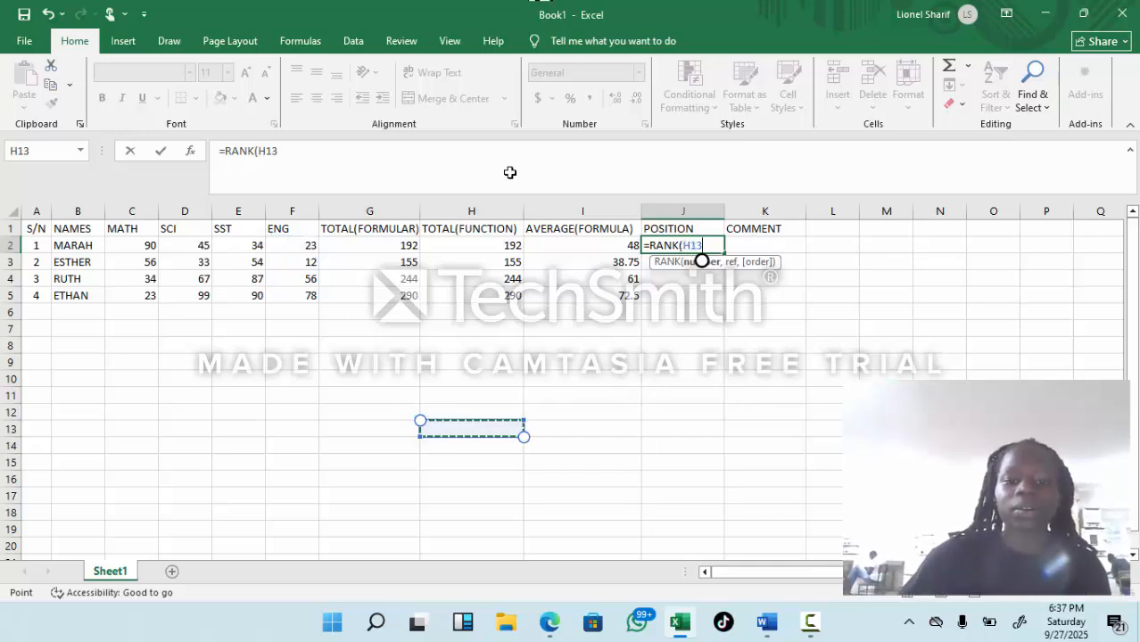
{"action": "left_click", "coordinate": [572, 364]}
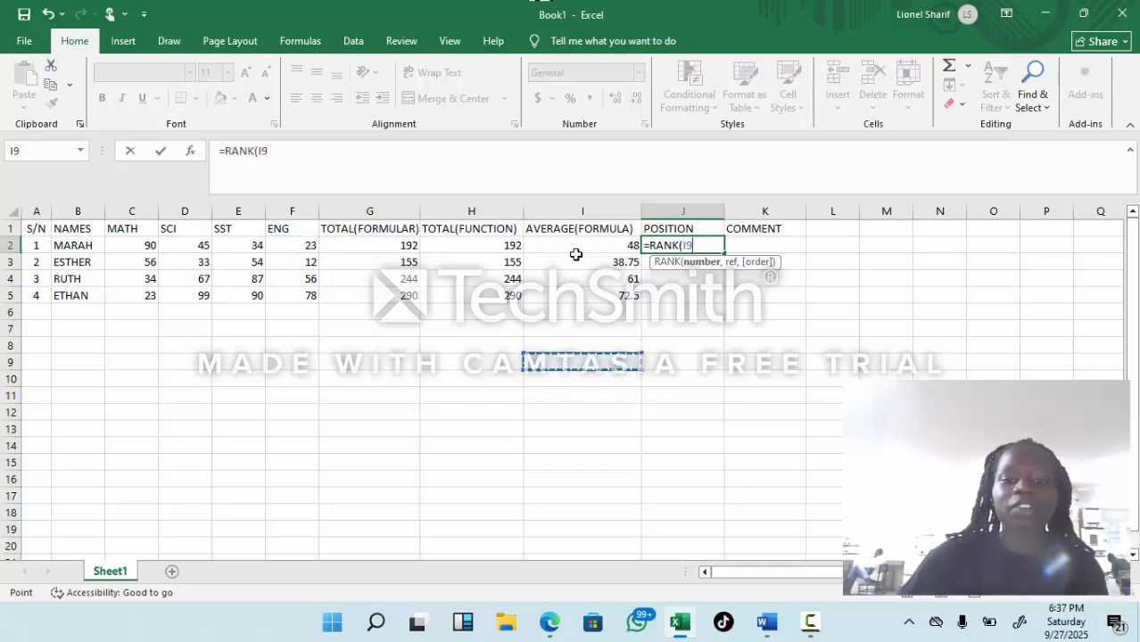
{"action": "left_click", "coordinate": [580, 247]}
{"action": "left_click", "coordinate": [550, 380]}
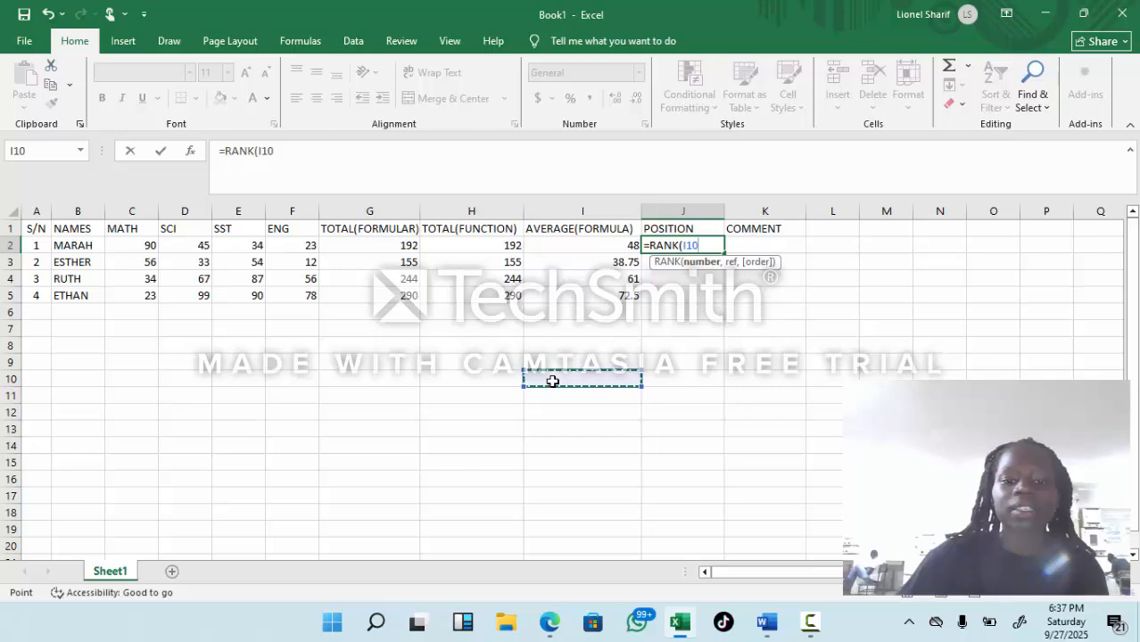
{"action": "left_click", "coordinate": [390, 356]}
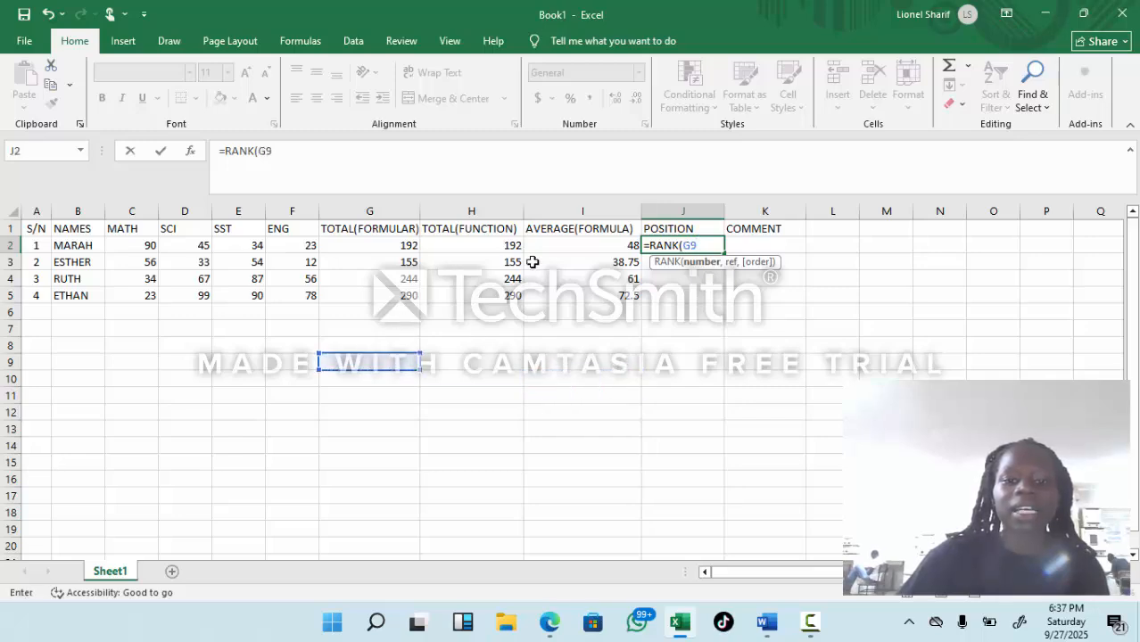
{"action": "key", "text": "Return"}
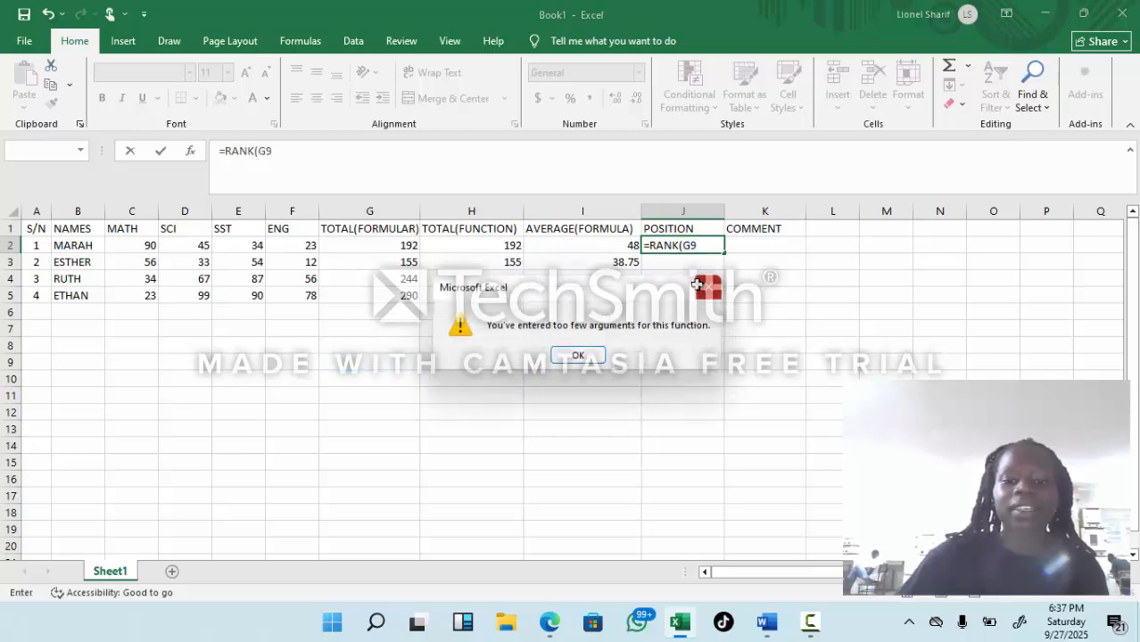
{"action": "key", "text": "Return"}
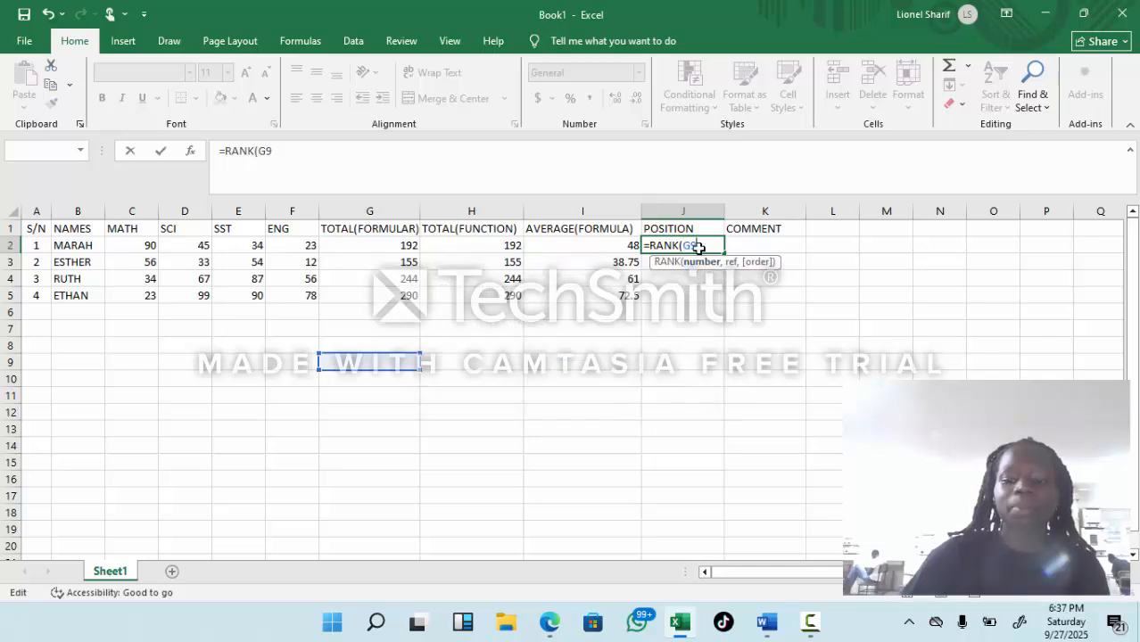
{"action": "key", "text": "BackSpace"}
{"action": "key", "text": "BackSpace"}
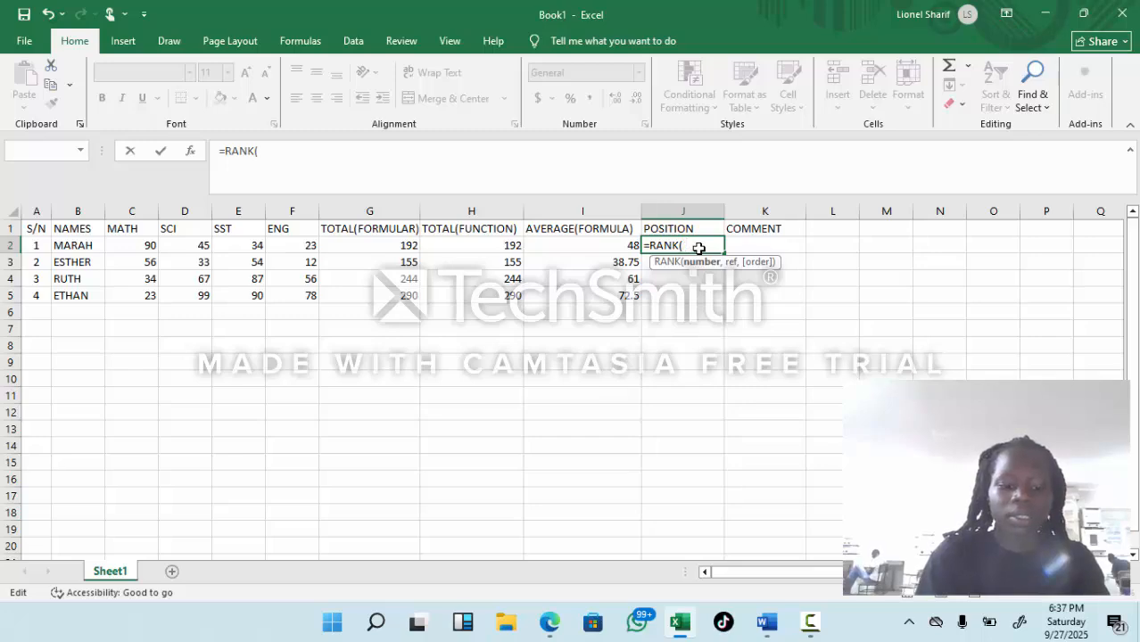
Step: Enter I2 as the number to rank in the J2 formula, followed by a comma
{"action": "type", "text": "2"}
{"action": "key", "text": "BackSpace"}
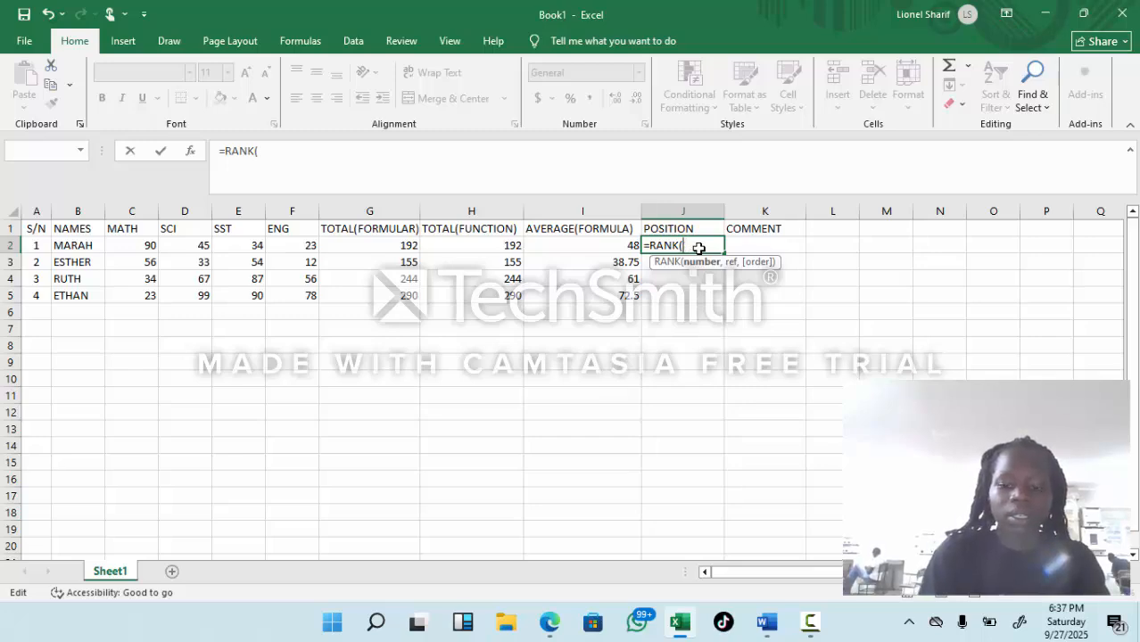
{"action": "type", "text": "I2"}
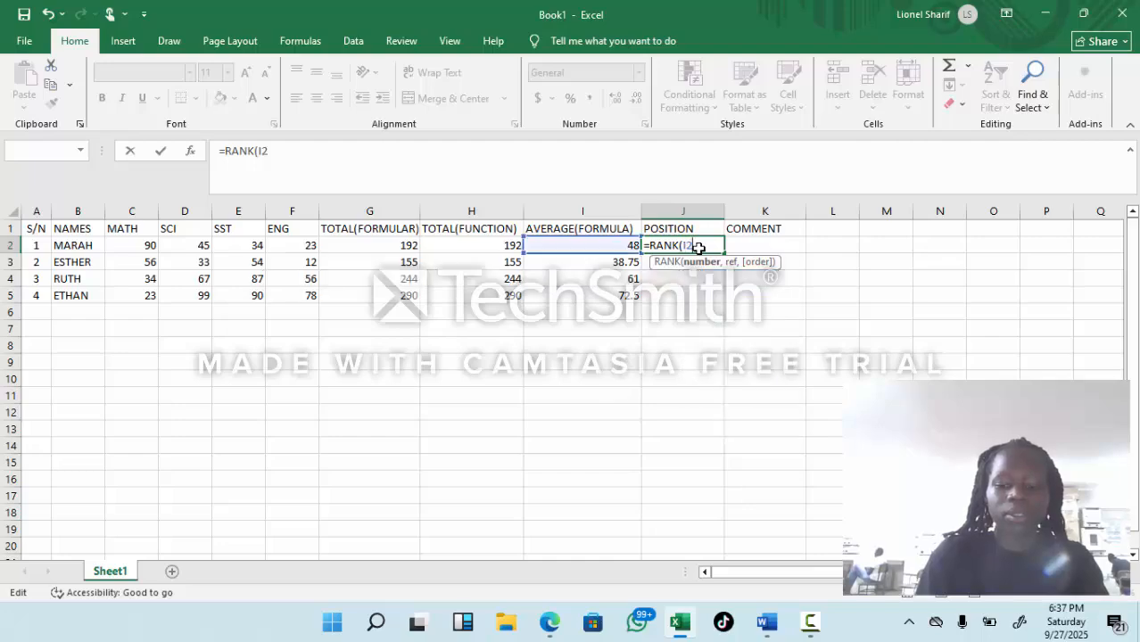
{"action": "type", "text": ","}
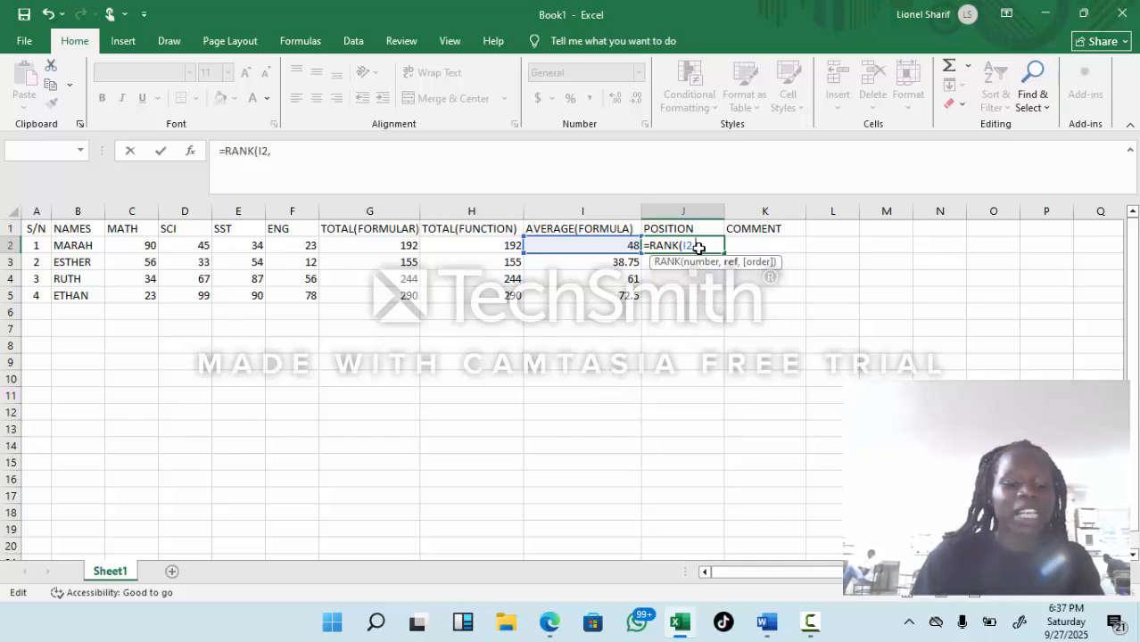
Step: Add the absolute range $I$2:$I$5 and complete the J2 formula as =RANK(I2,$I$2:$I$5)
{"action": "type", "text": "$"}
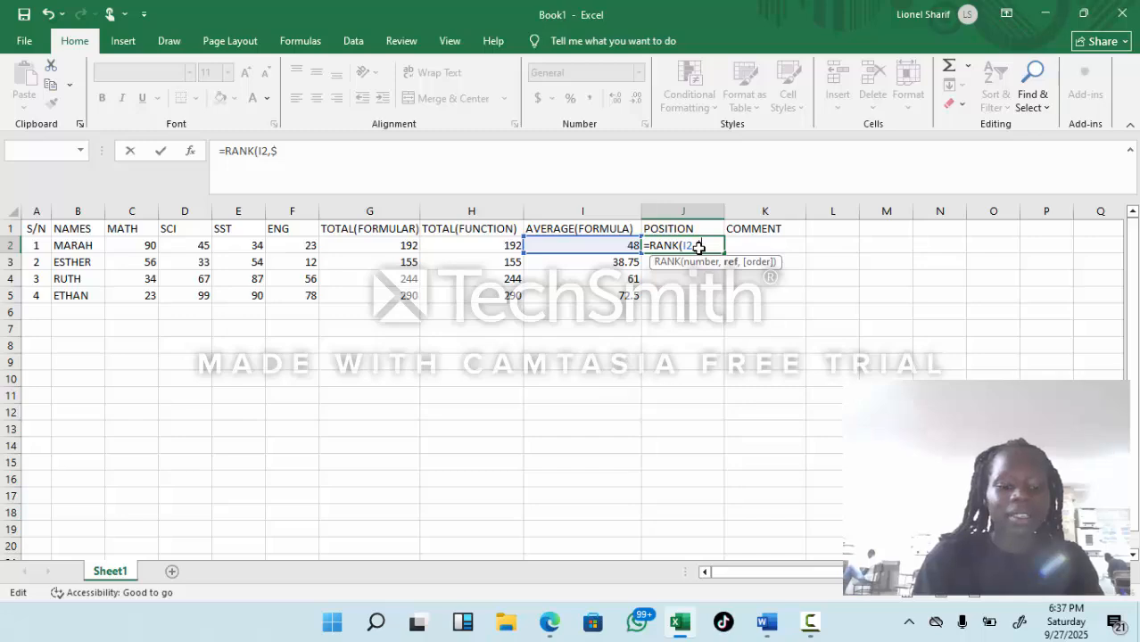
{"action": "type", "text": "IK"}
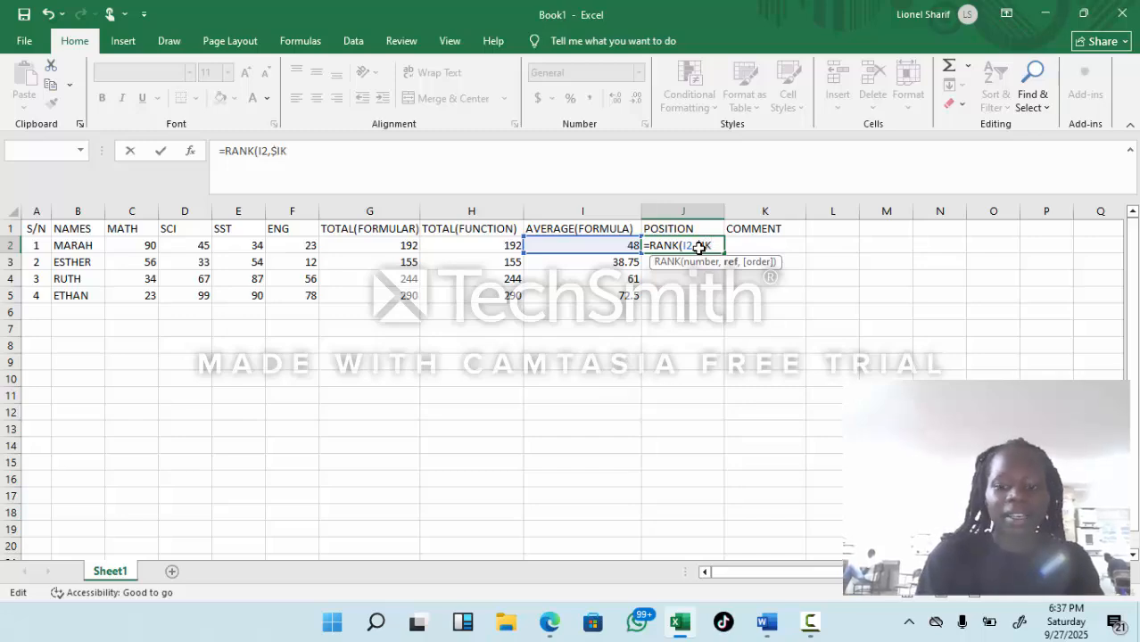
{"action": "key", "text": "BackSpace"}
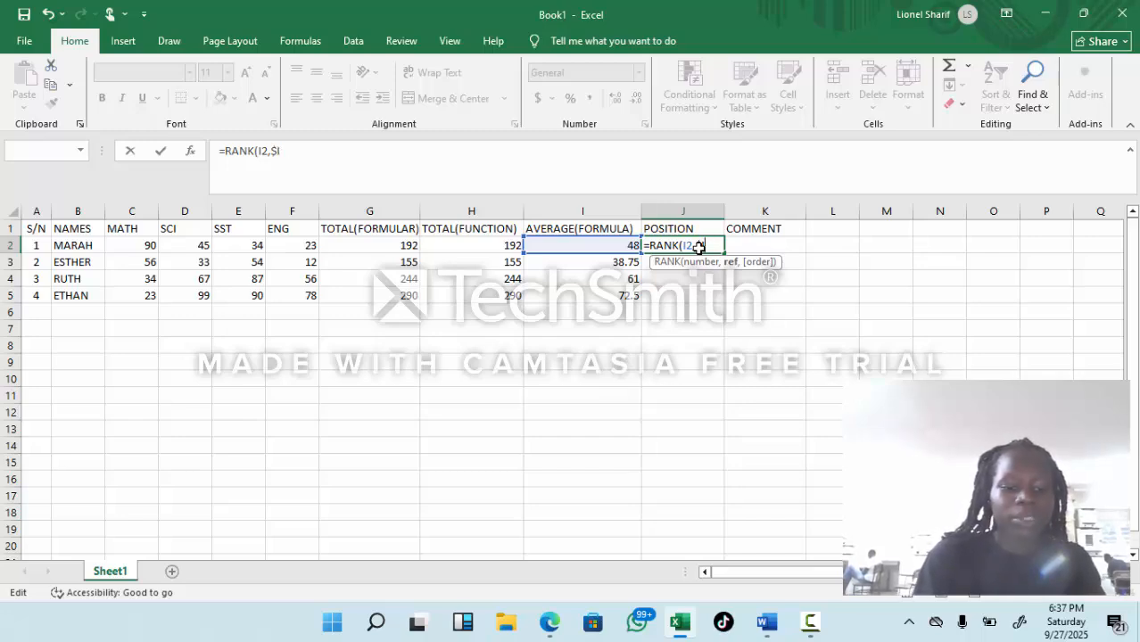
{"action": "type", "text": "$"}
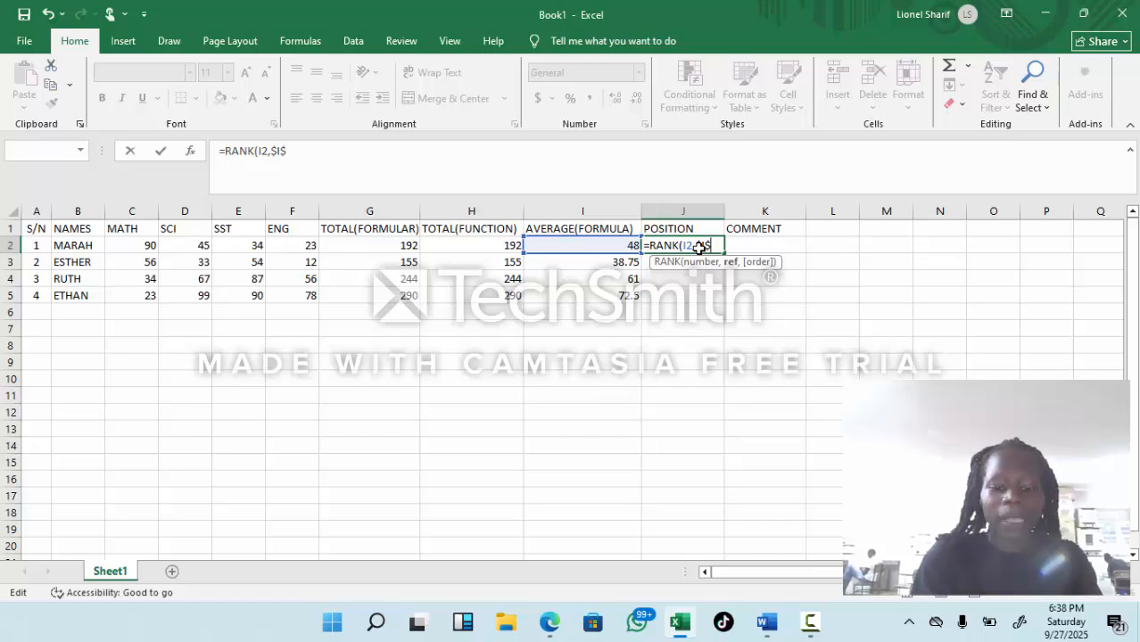
{"action": "type", "text": "2"}
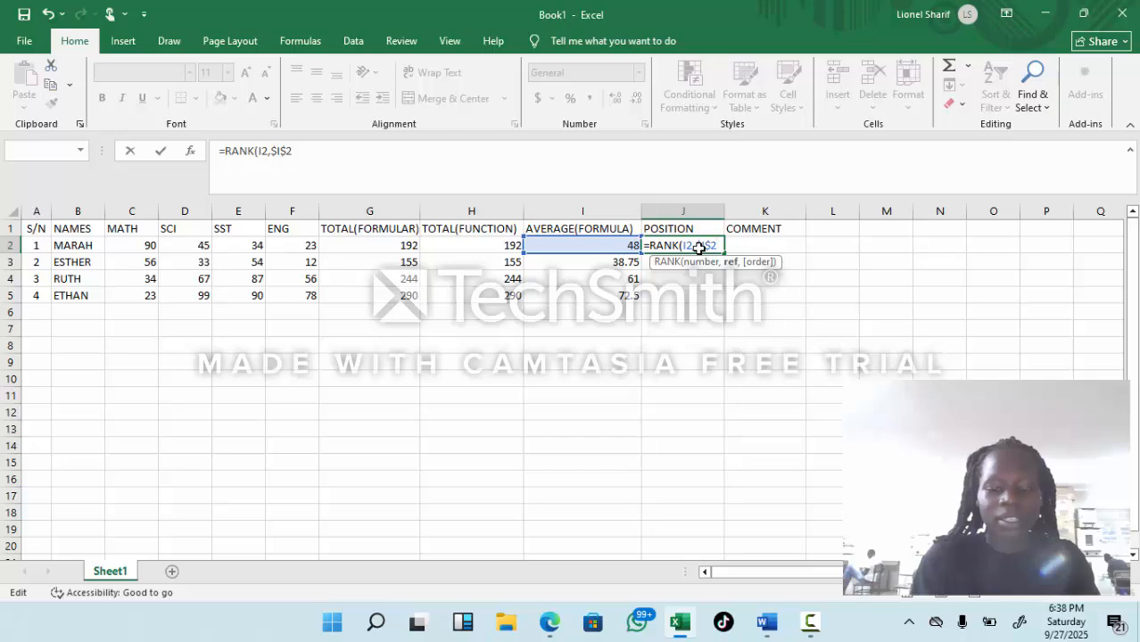
{"action": "type", "text": ":"}
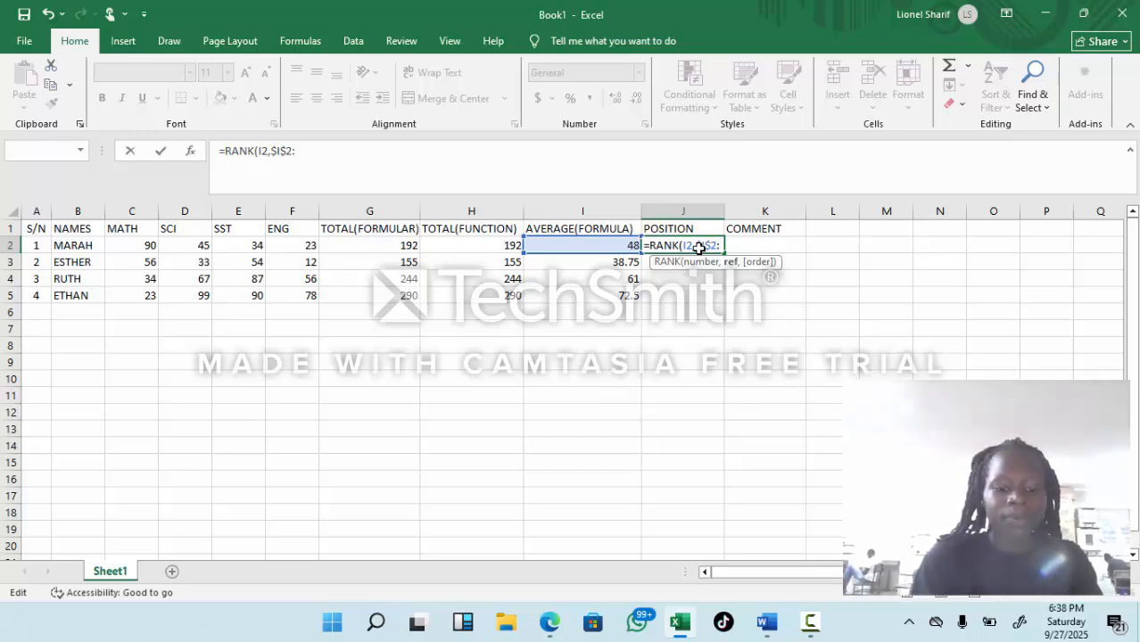
{"action": "type", "text": "$I"}
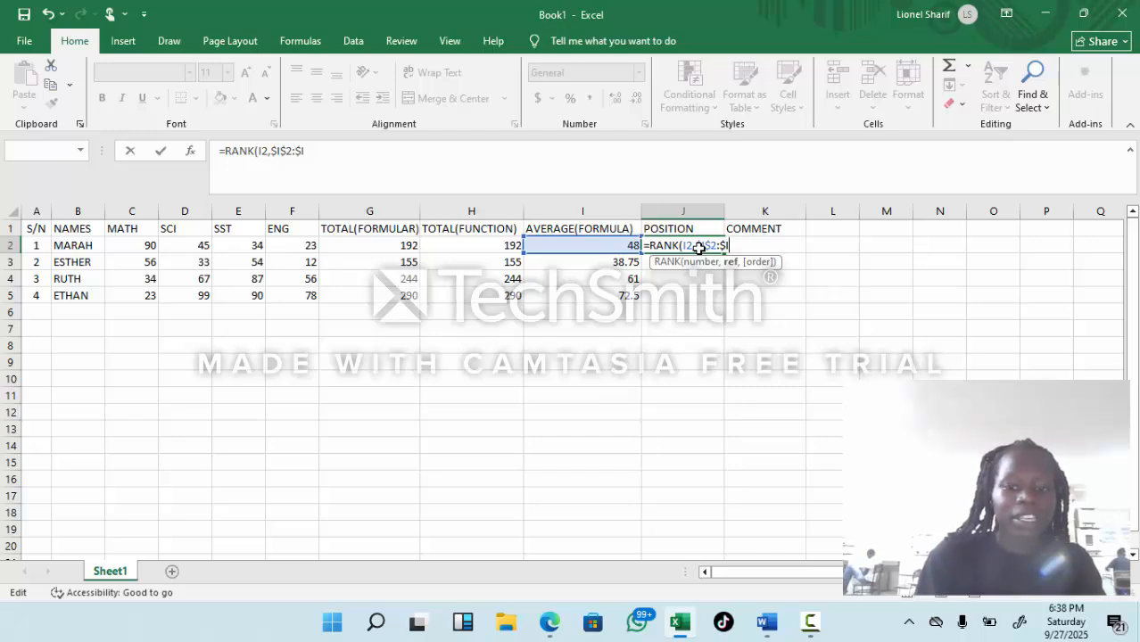
{"action": "type", "text": "$"}
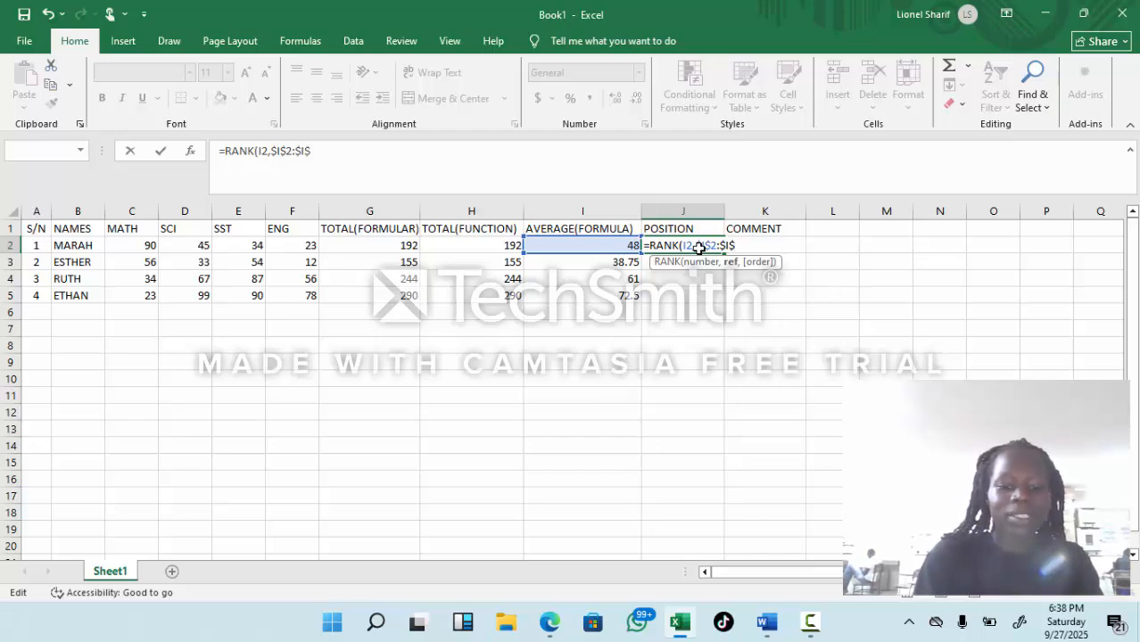
{"action": "type", "text": "5"}
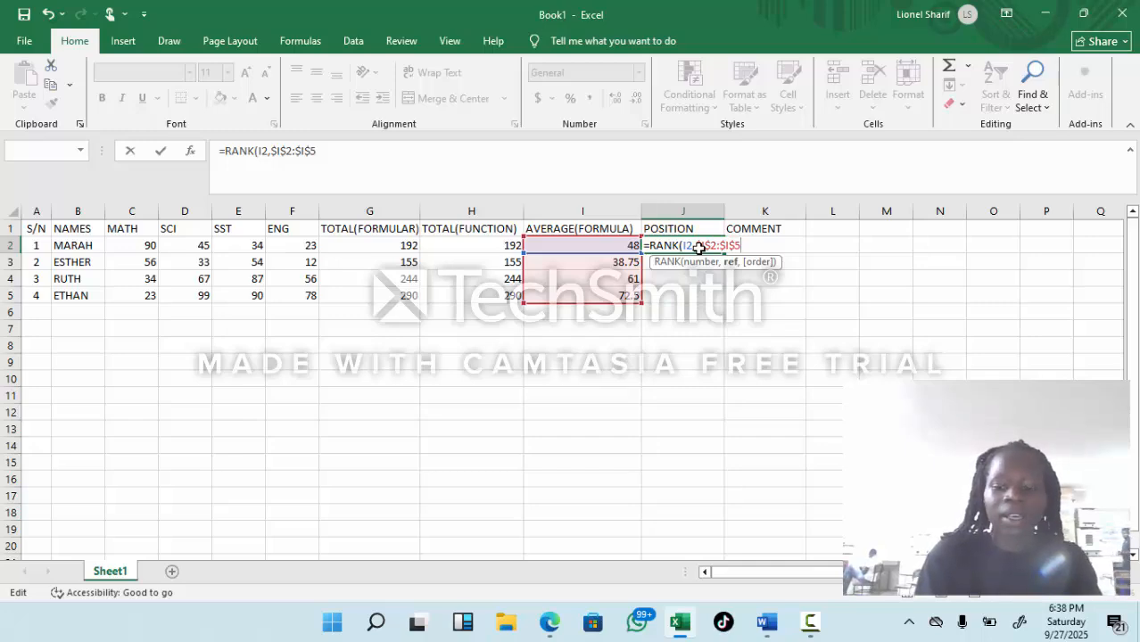
{"action": "type", "text": ")"}
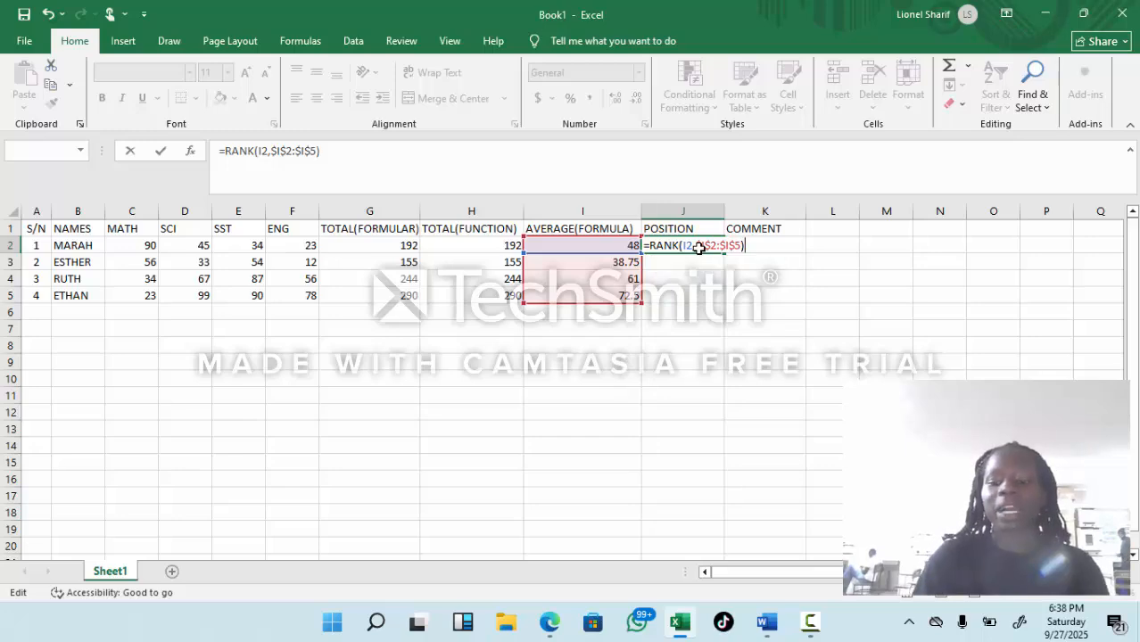
{"action": "key", "text": "Return"}
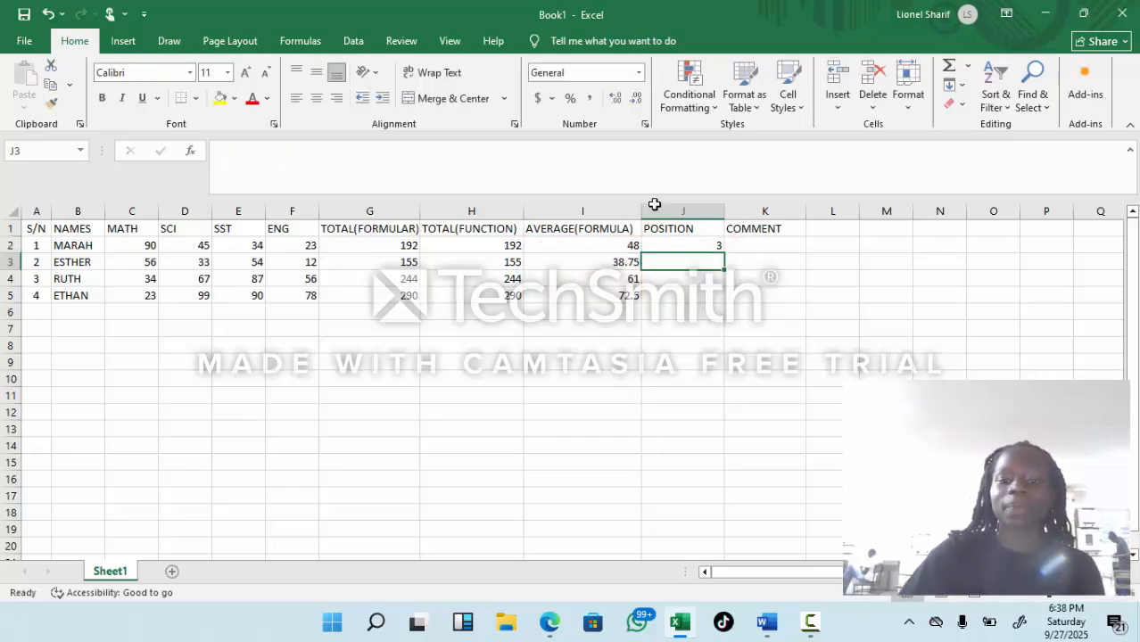
Step: Fill the RANK formula from J2 down to J5
{"action": "left_click", "coordinate": [707, 248]}
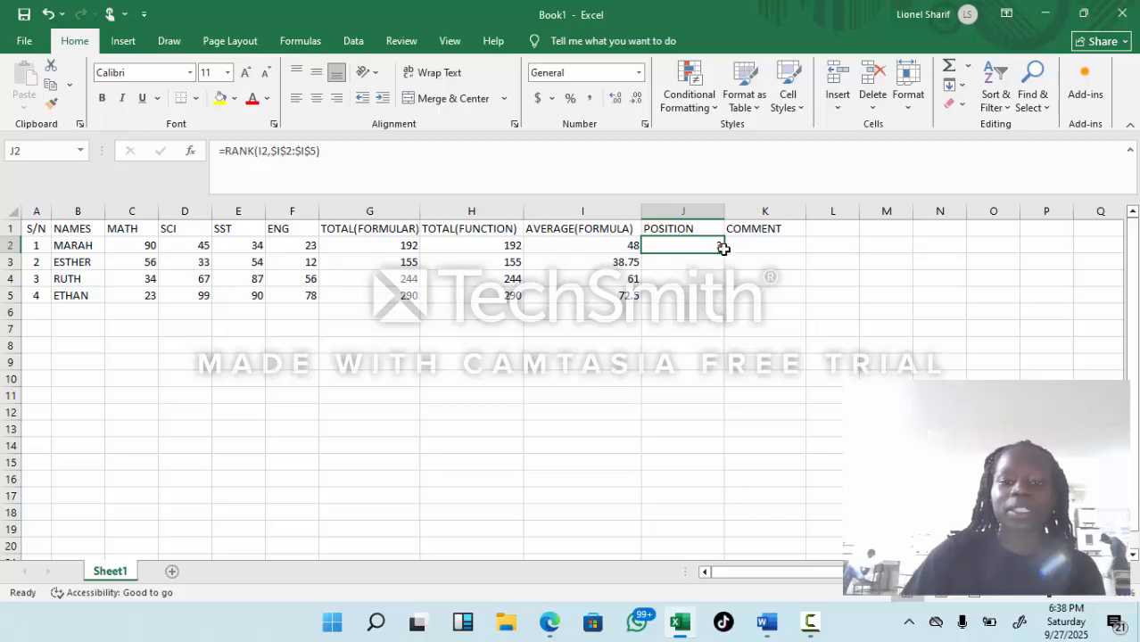
{"action": "left_click_drag", "start_coordinate": [720, 249], "coordinate": [718, 301]}
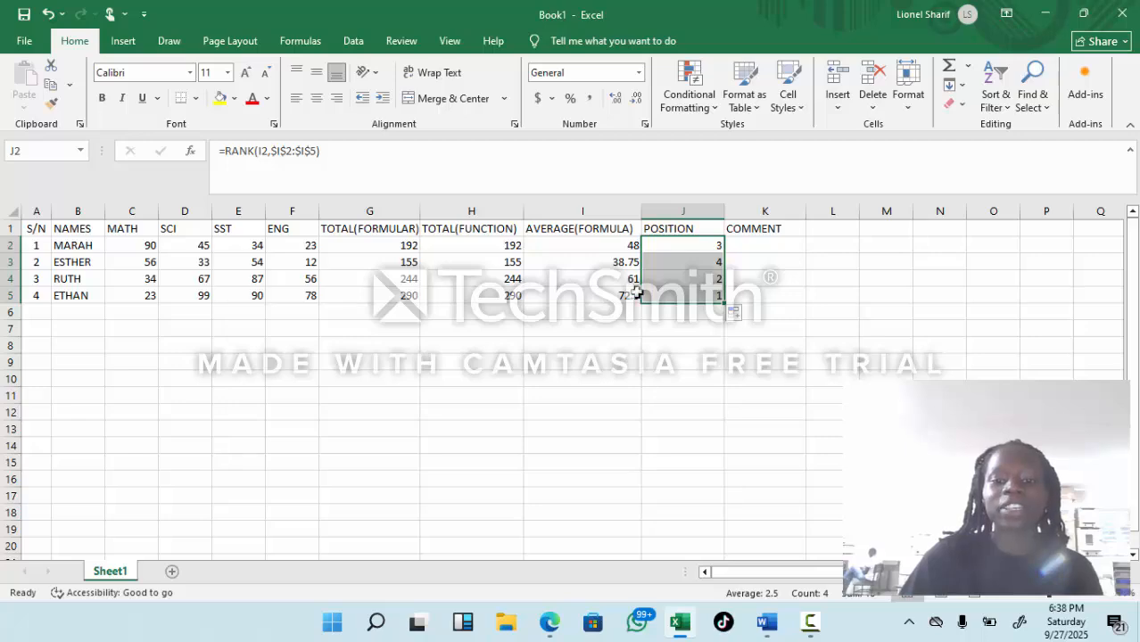
{"action": "left_click", "coordinate": [678, 295]}
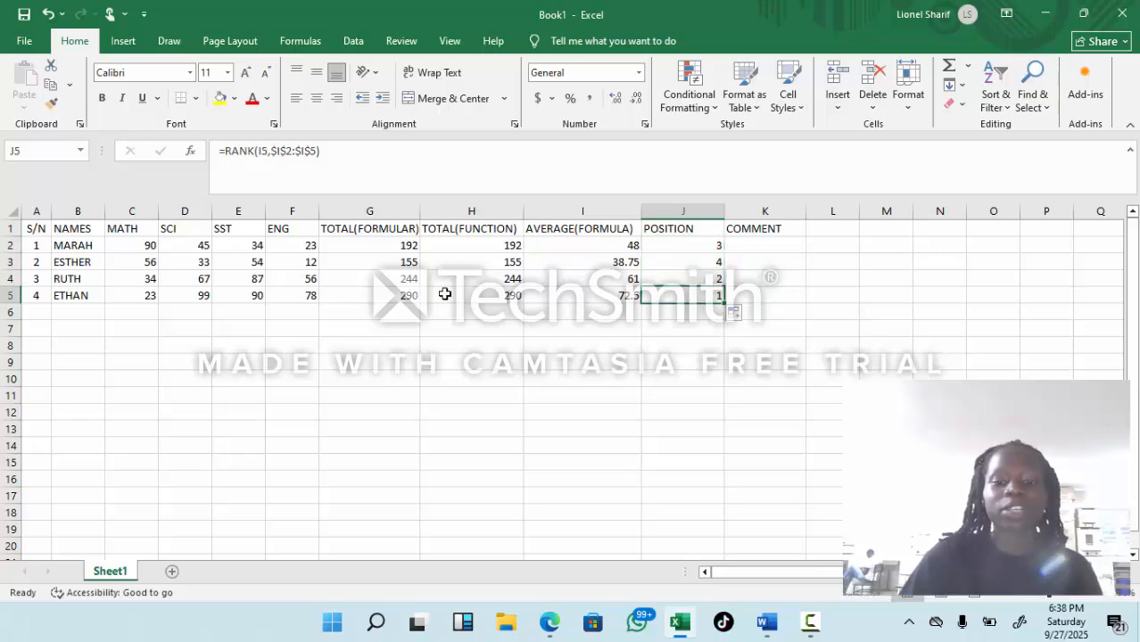
Step: Begin an IF formula in K2 under COMMENT with =IF(
{"action": "left_click", "coordinate": [755, 246]}
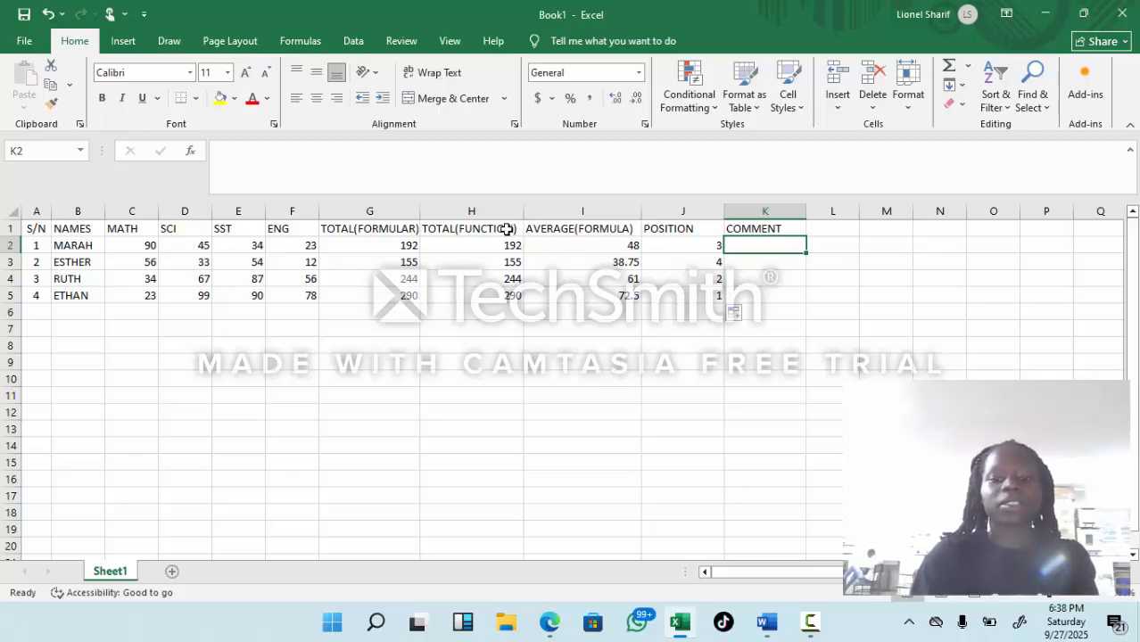
{"action": "type", "text": "="}
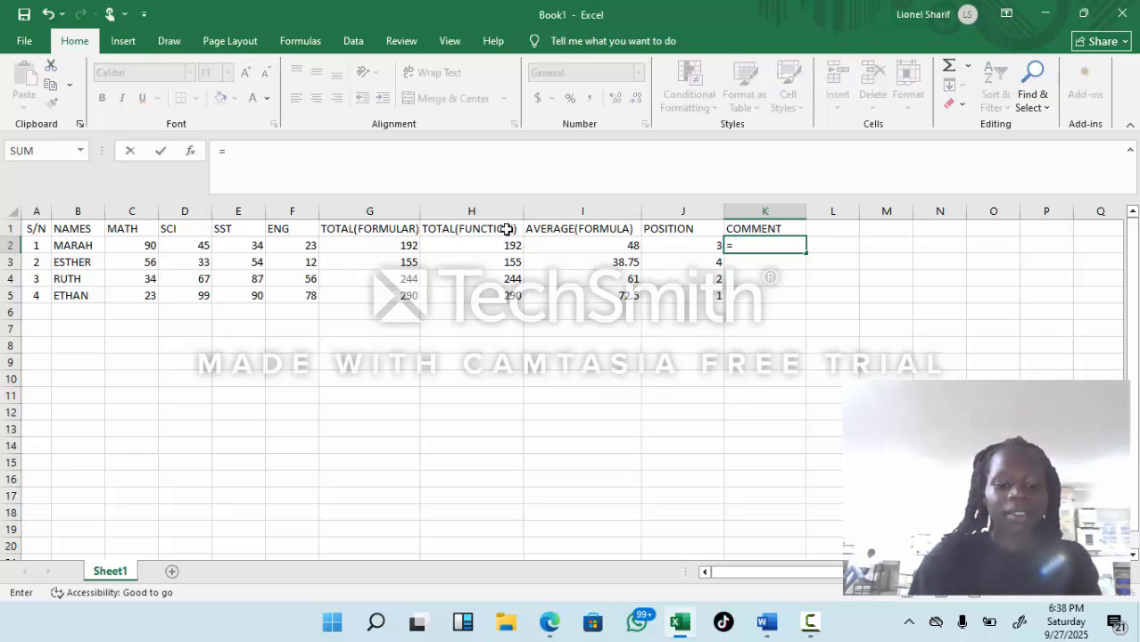
{"action": "type", "text": "IF"}
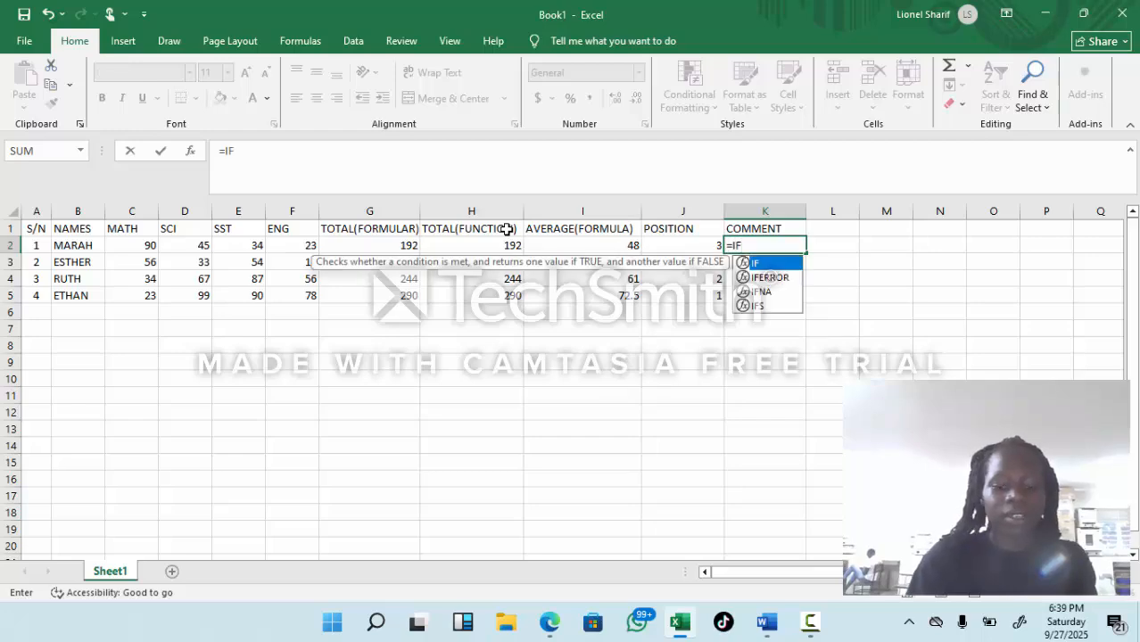
{"action": "type", "text": "("}
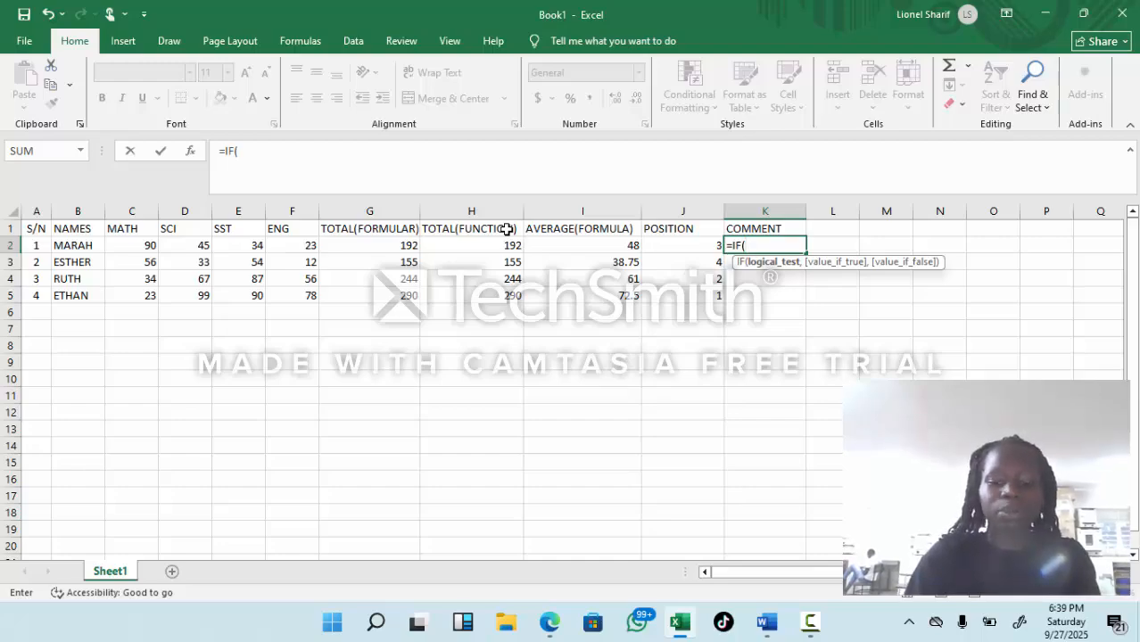
Step: Enter I2<50 as the logical test of the K2 IF formula, followed by a comma
{"action": "type", "text": "I"}
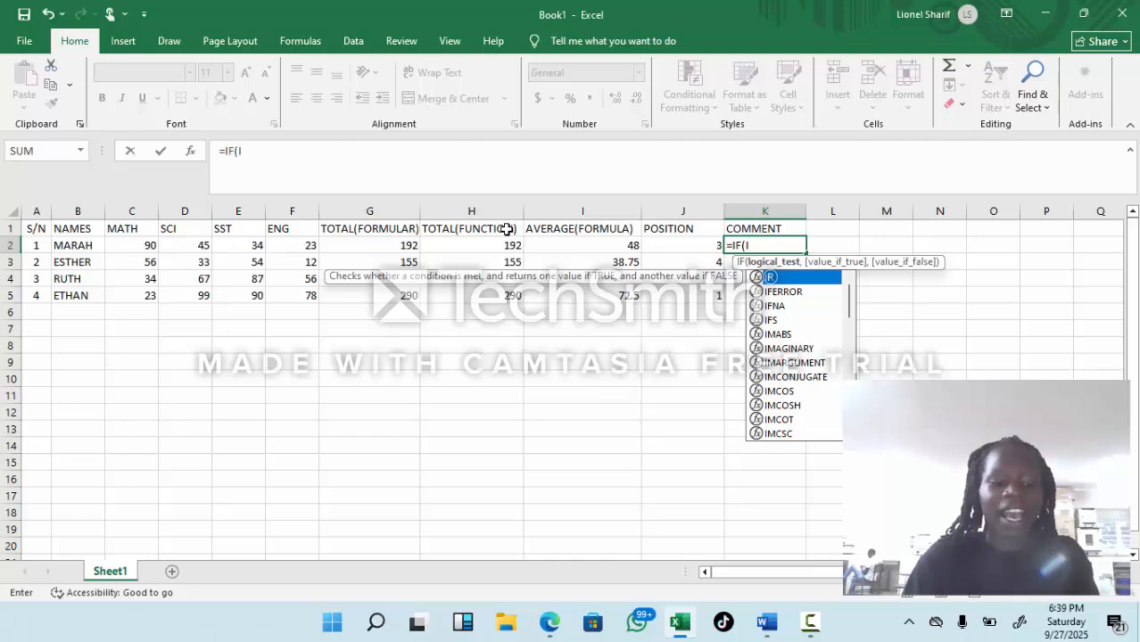
{"action": "type", "text": "2,"}
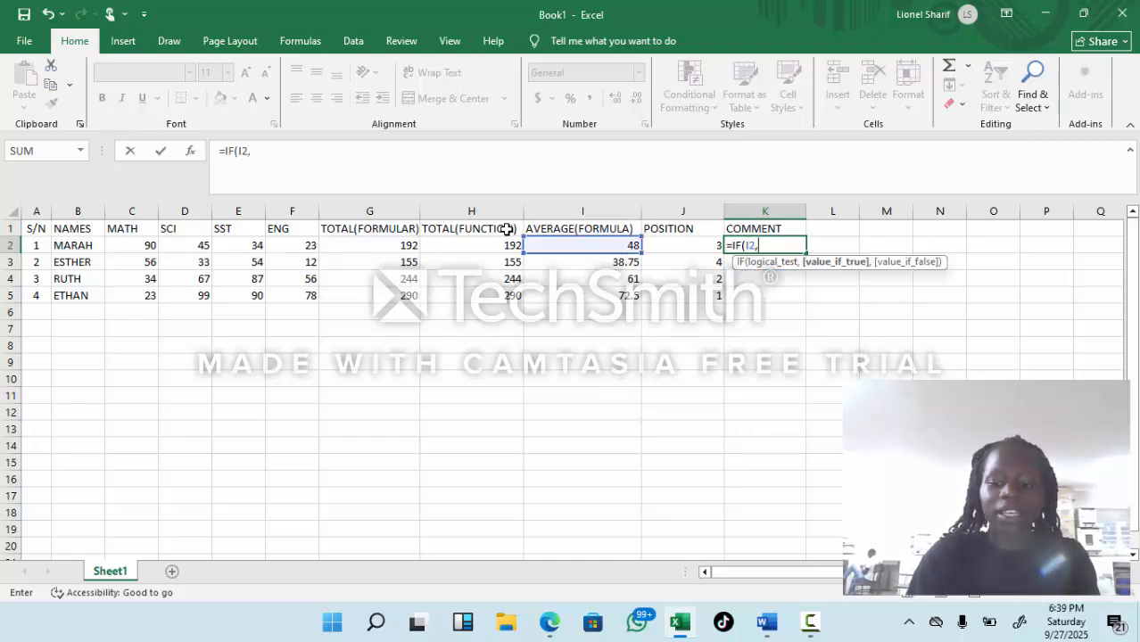
{"action": "key", "text": "BackSpace"}
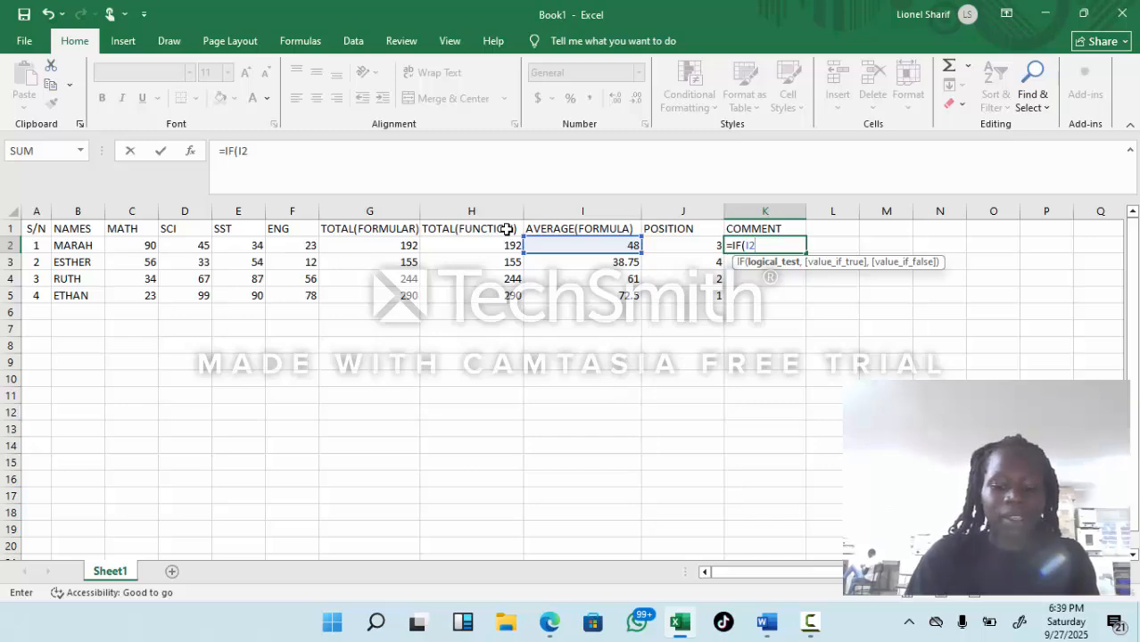
{"action": "type", "text": "<"}
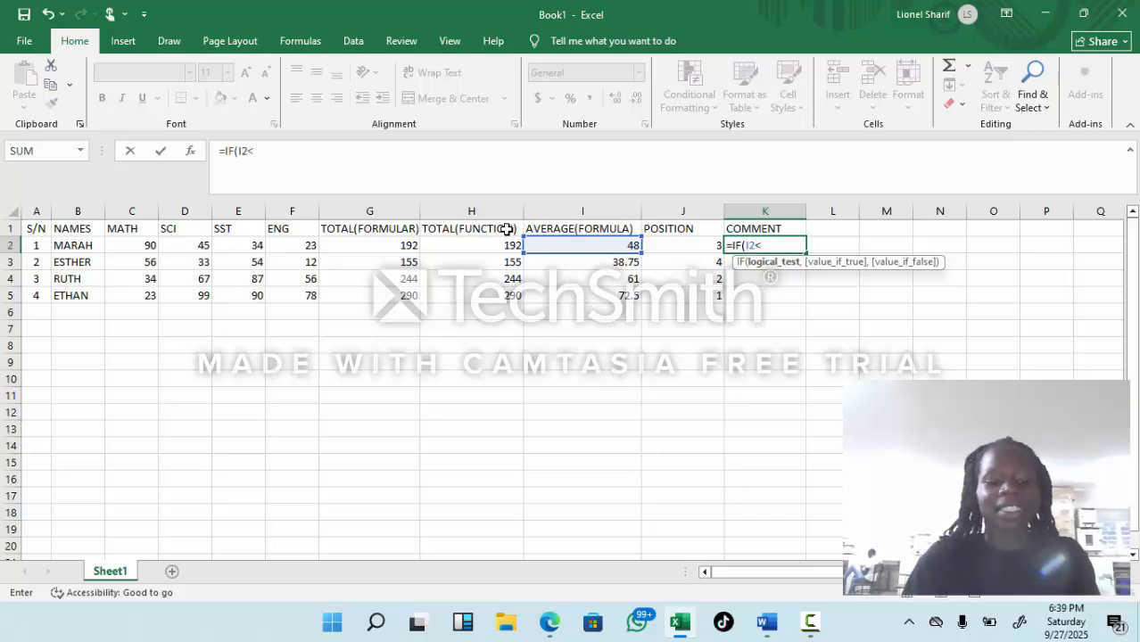
{"action": "type", "text": "59"}
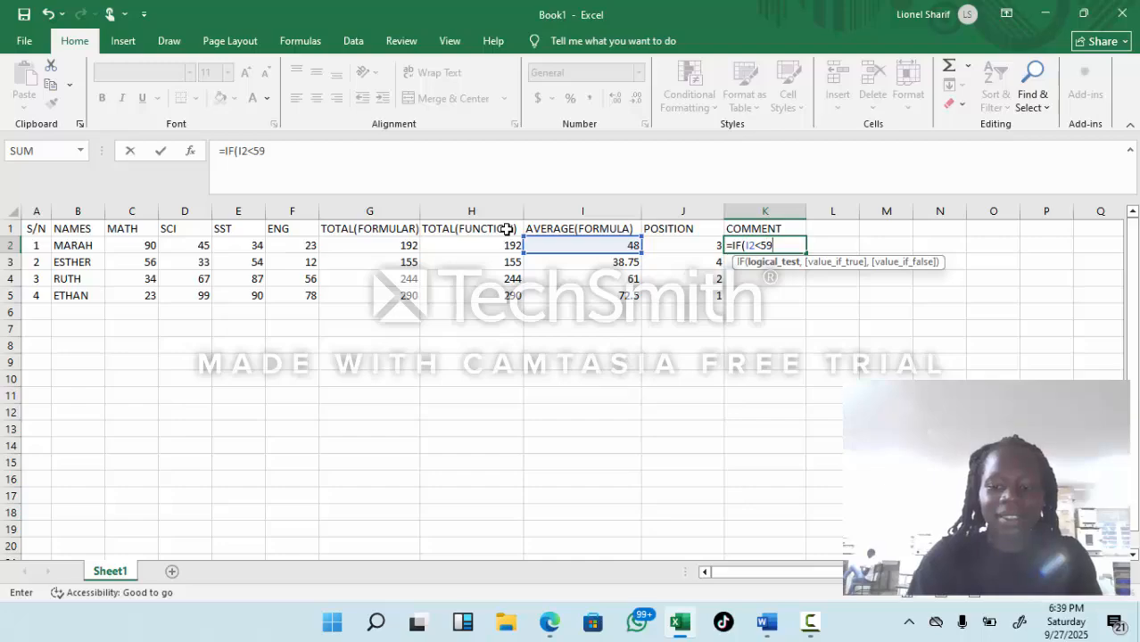
{"action": "key", "text": "BackSpace"}
{"action": "type", "text": "0"}
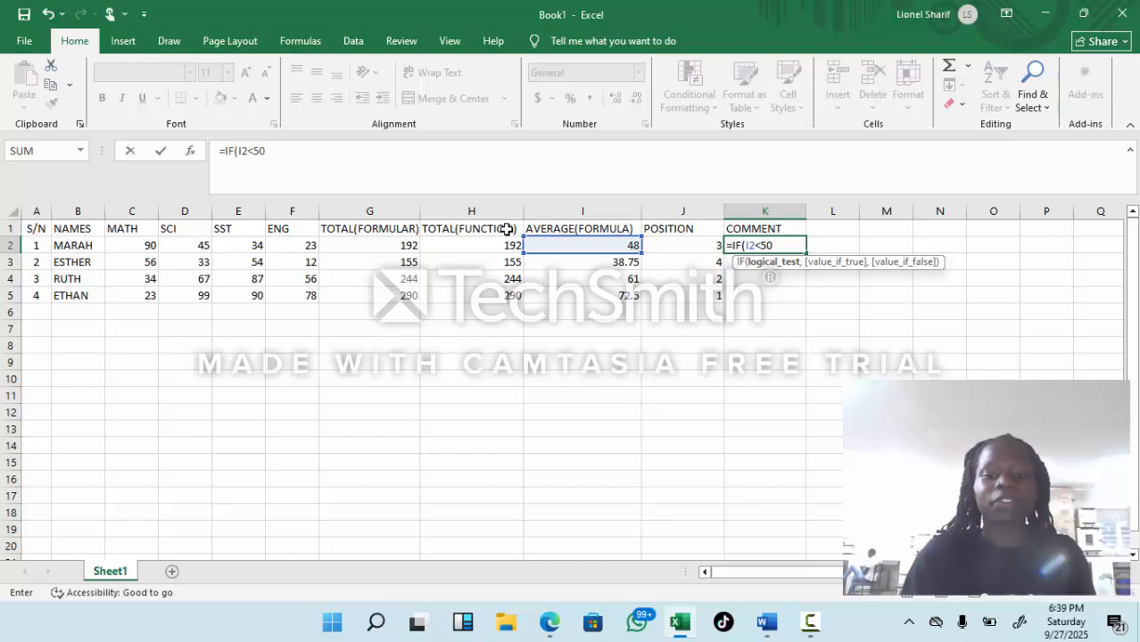
{"action": "type", "text": ","}
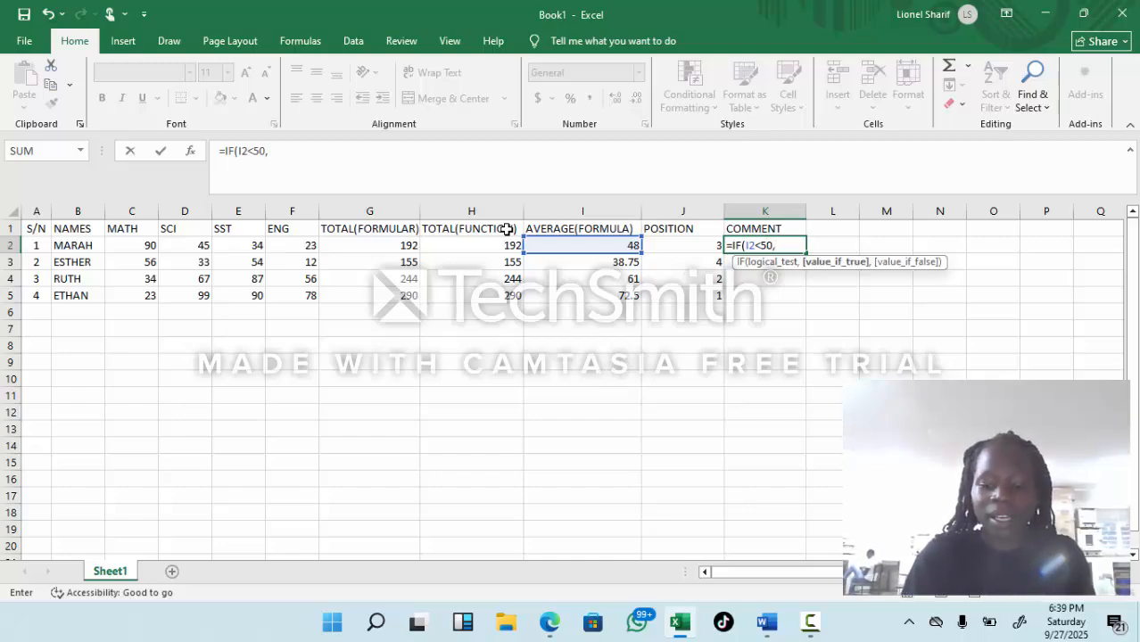
{"action": "type", "text": "\""}
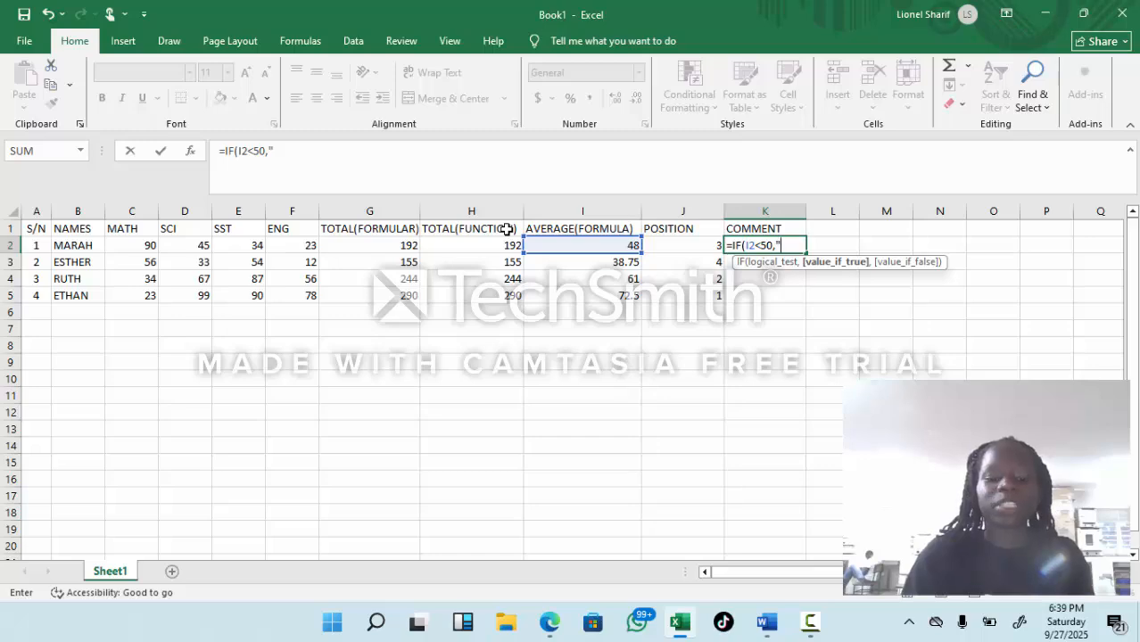
Step: Add "REPEATED P.4" as the value if true in the K2 formula, followed by a comma
{"action": "type", "text": "RE"}
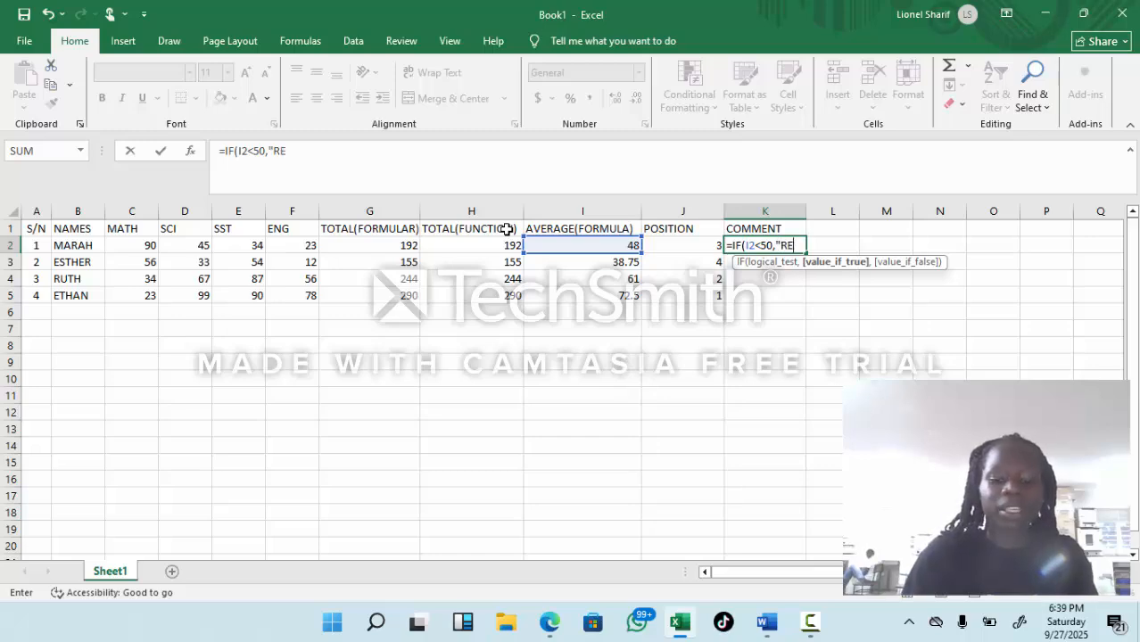
{"action": "type", "text": "P"}
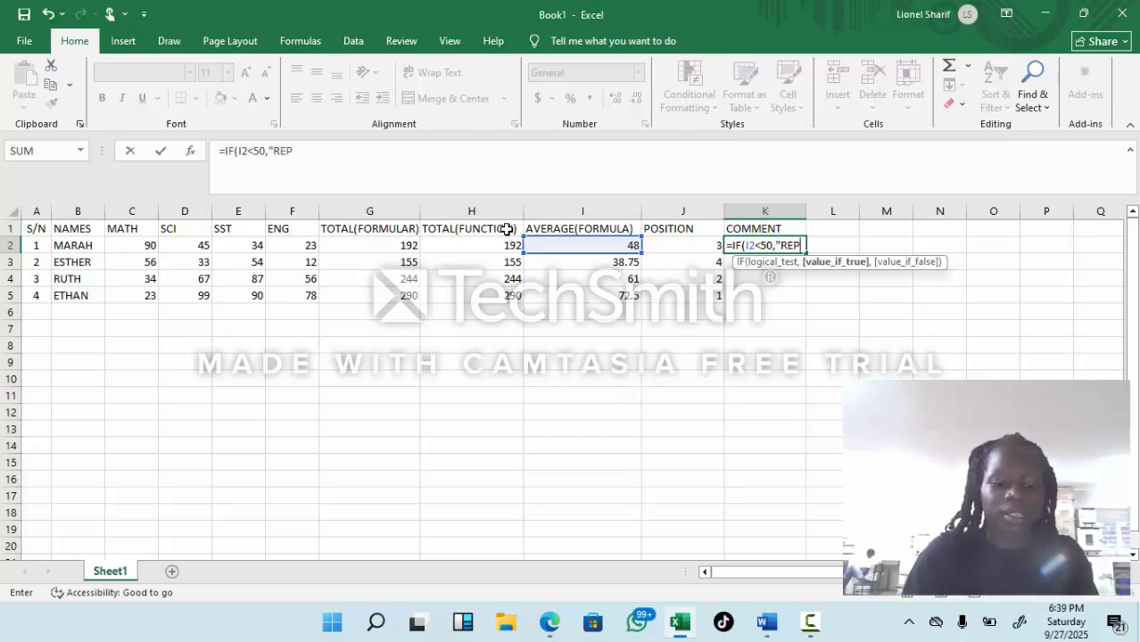
{"action": "type", "text": "EATED"}
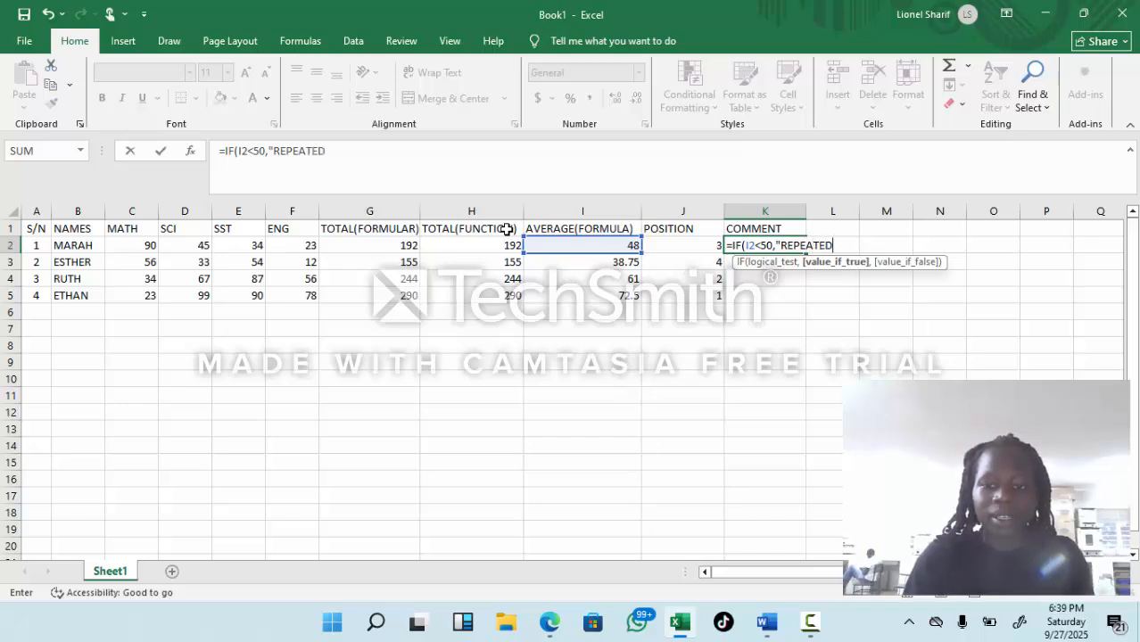
{"action": "type", "text": " P"}
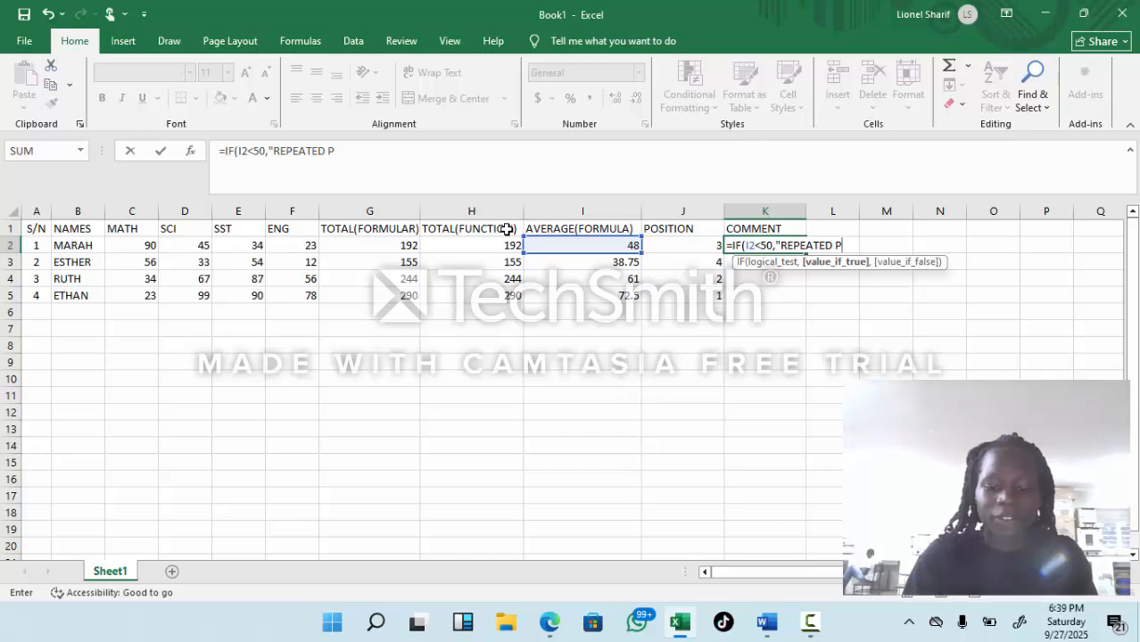
{"action": "type", "text": ".4"}
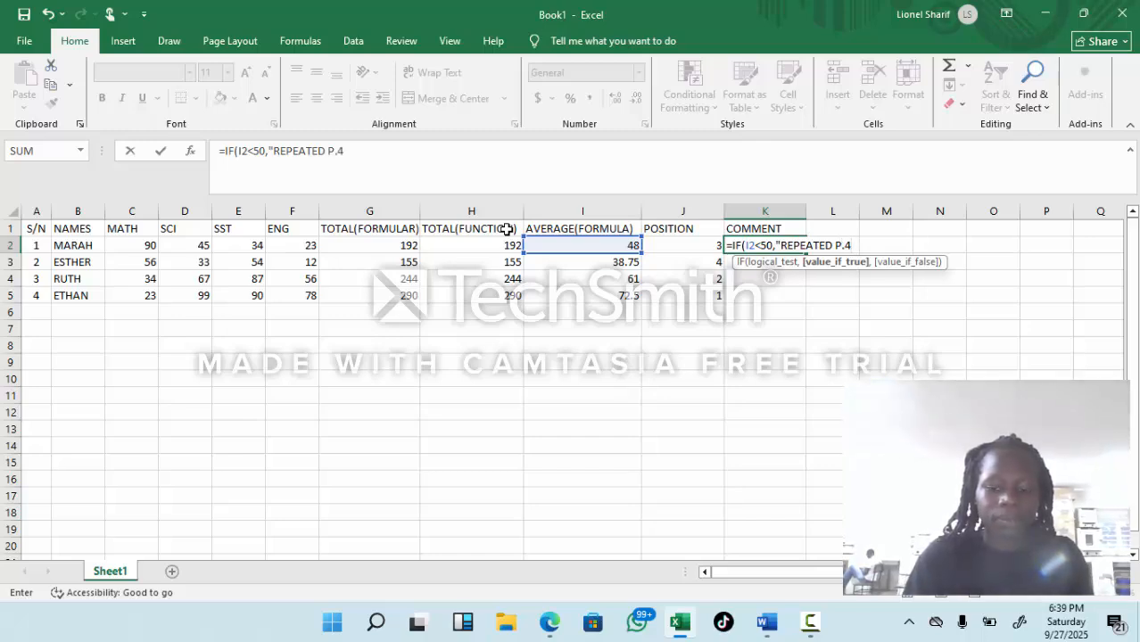
{"action": "type", "text": "\""}
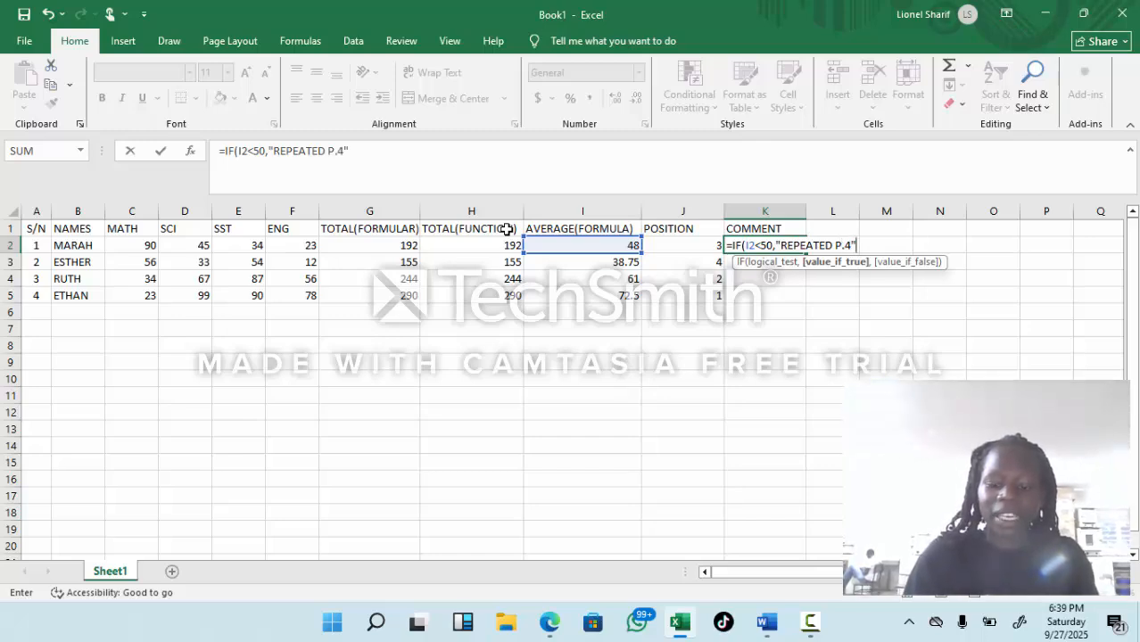
{"action": "type", "text": ","}
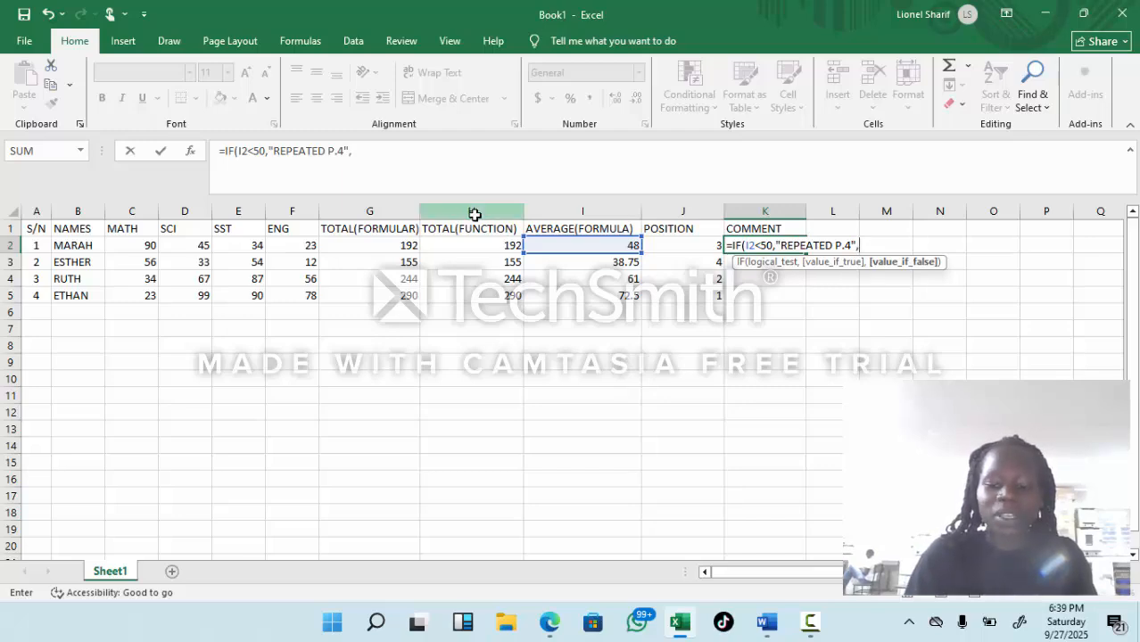
{"action": "type", "text": "\""}
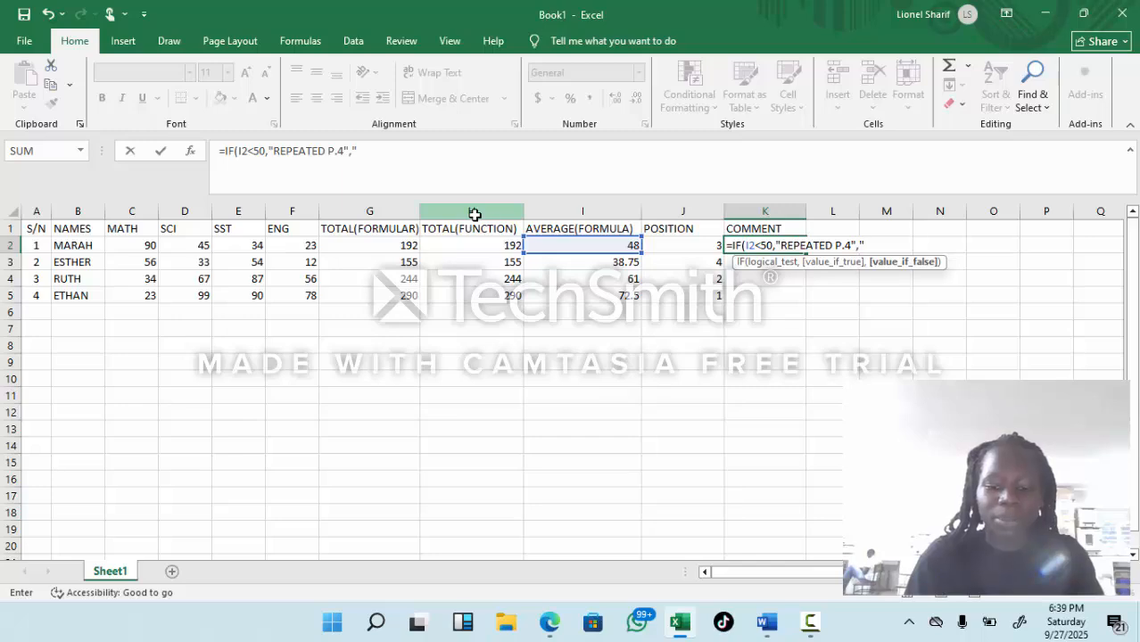
{"action": "type", "text": "PROM"}
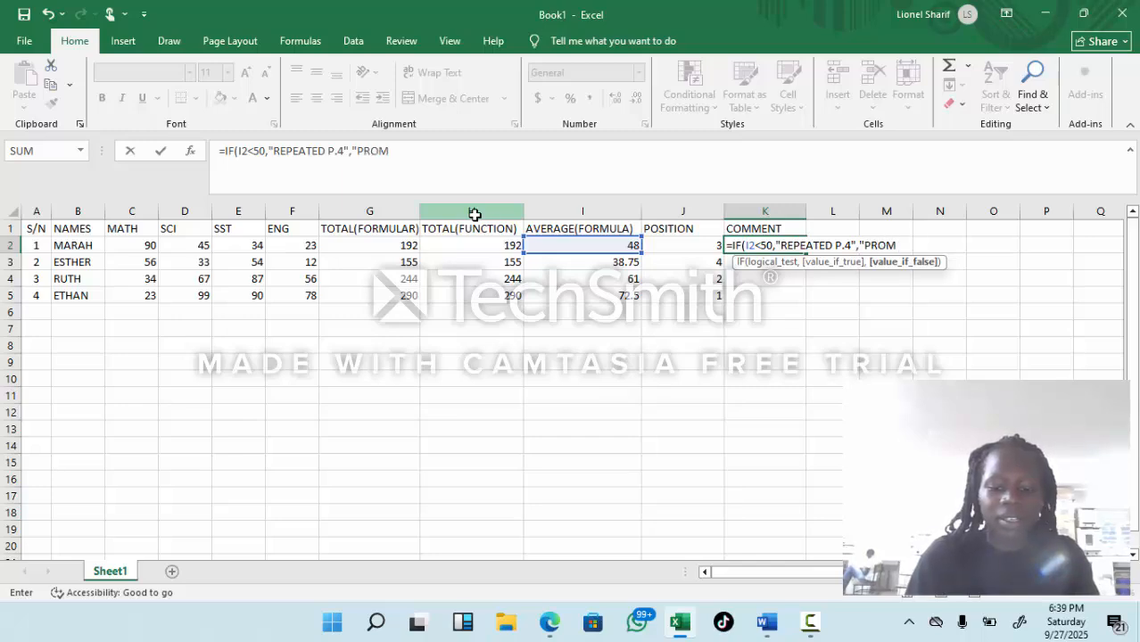
{"action": "type", "text": "OTED"}
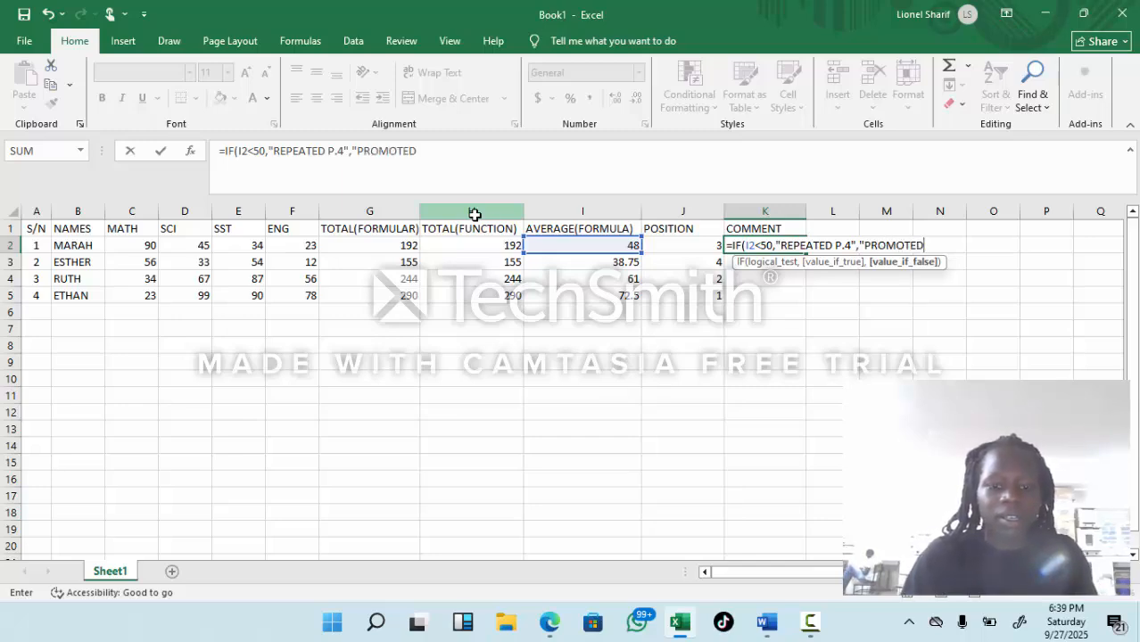
{"action": "type", "text": " TO "}
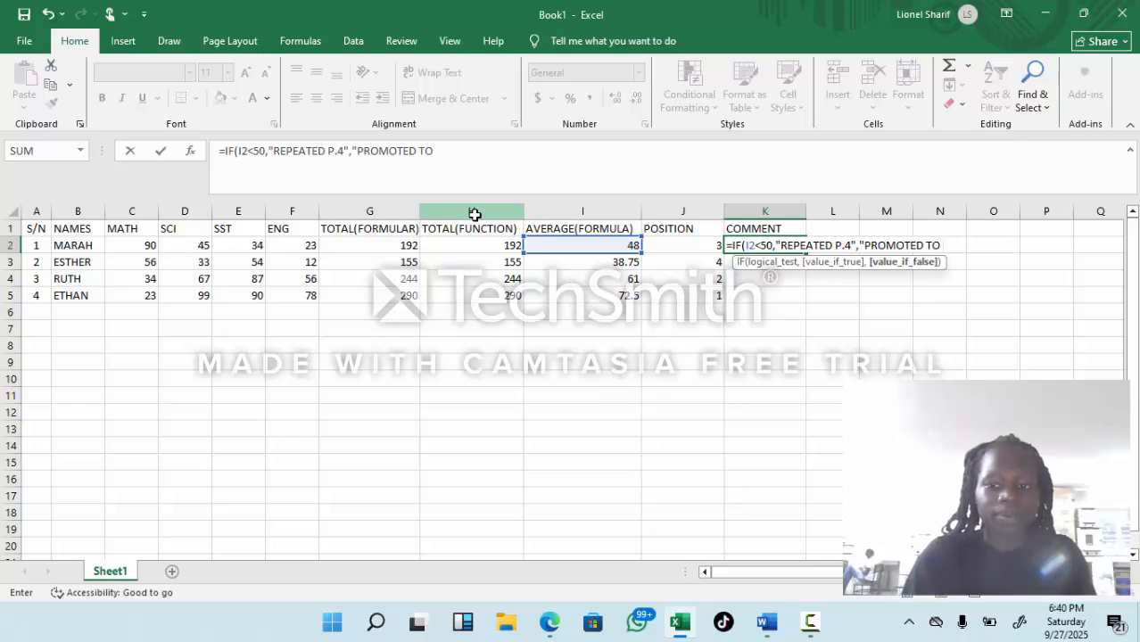
{"action": "type", "text": "P"}
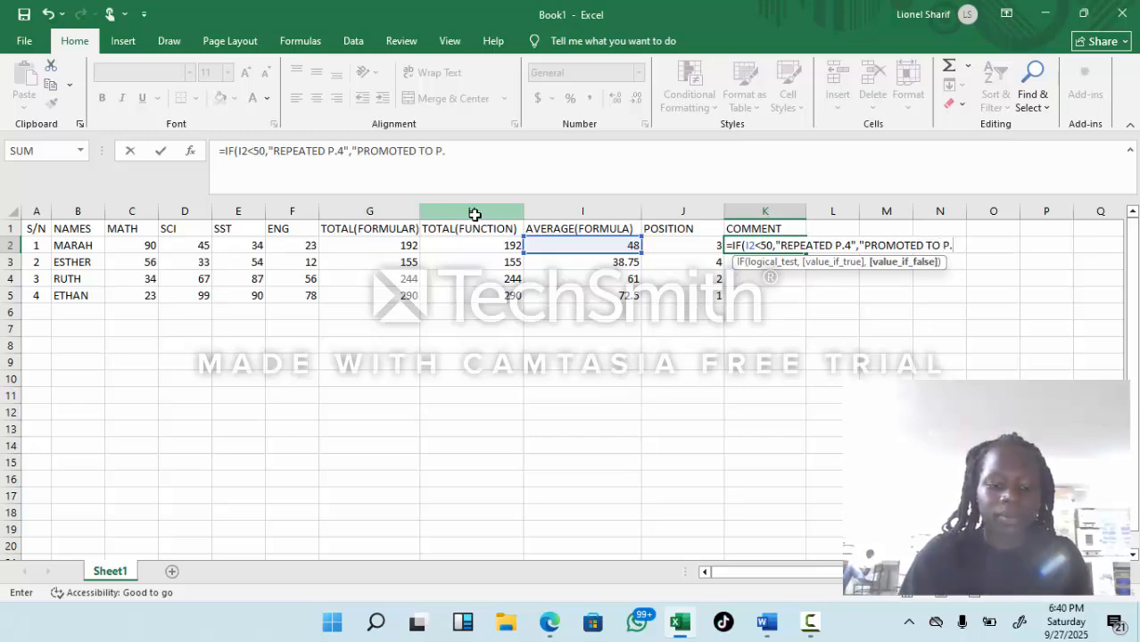
{"action": "type", "text": ".5"}
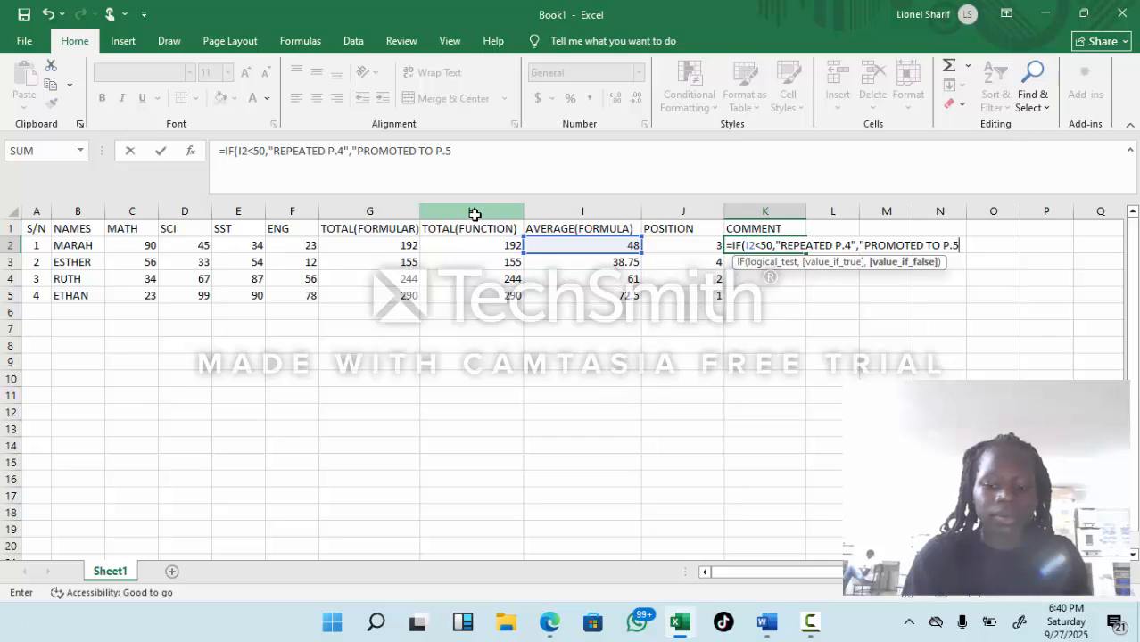
{"action": "type", "text": ")"}
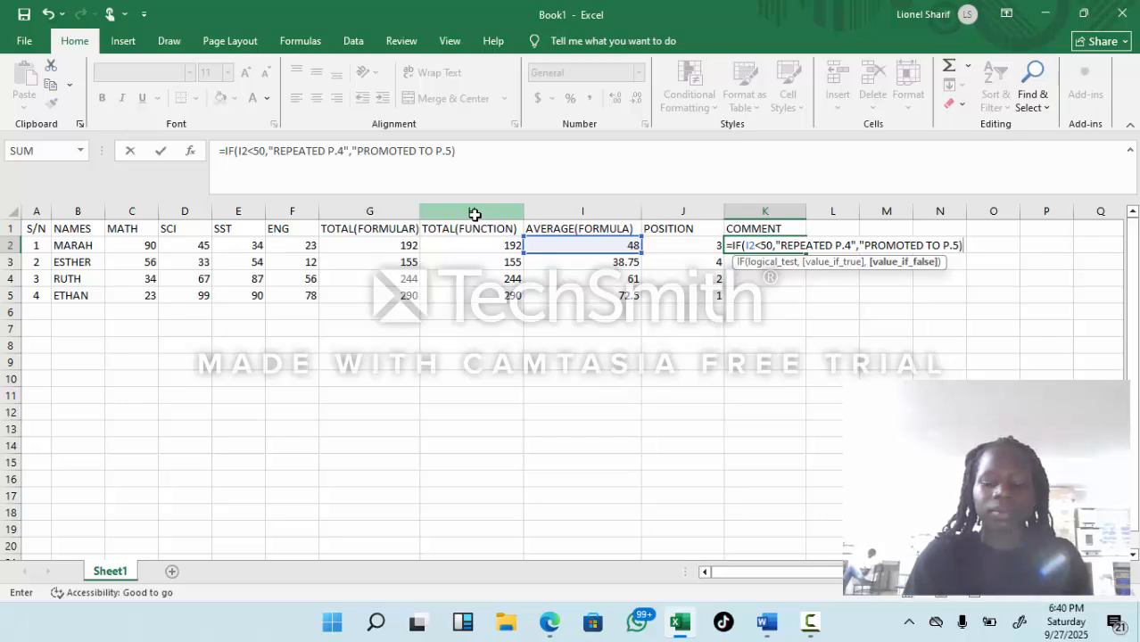
Step: Add "PROMOTED TO P.5" as the value if false and complete K2 as =IF(I2<50,"REPEATED P.4","PROMOTED TO P.5")
{"action": "key", "text": "Return"}
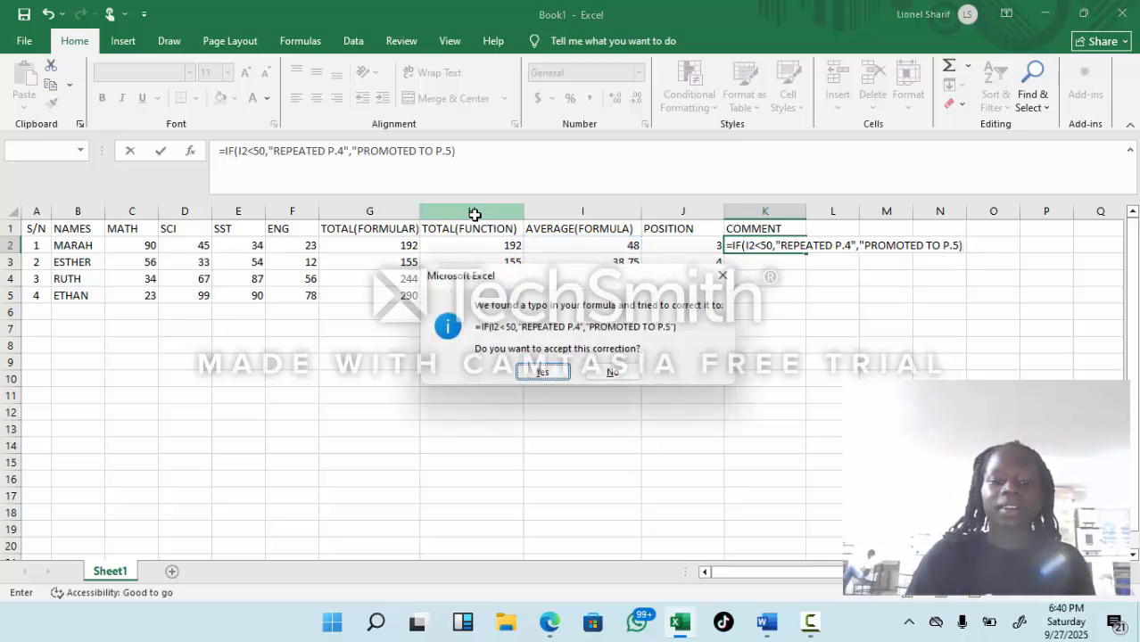
{"action": "left_click", "coordinate": [536, 370]}
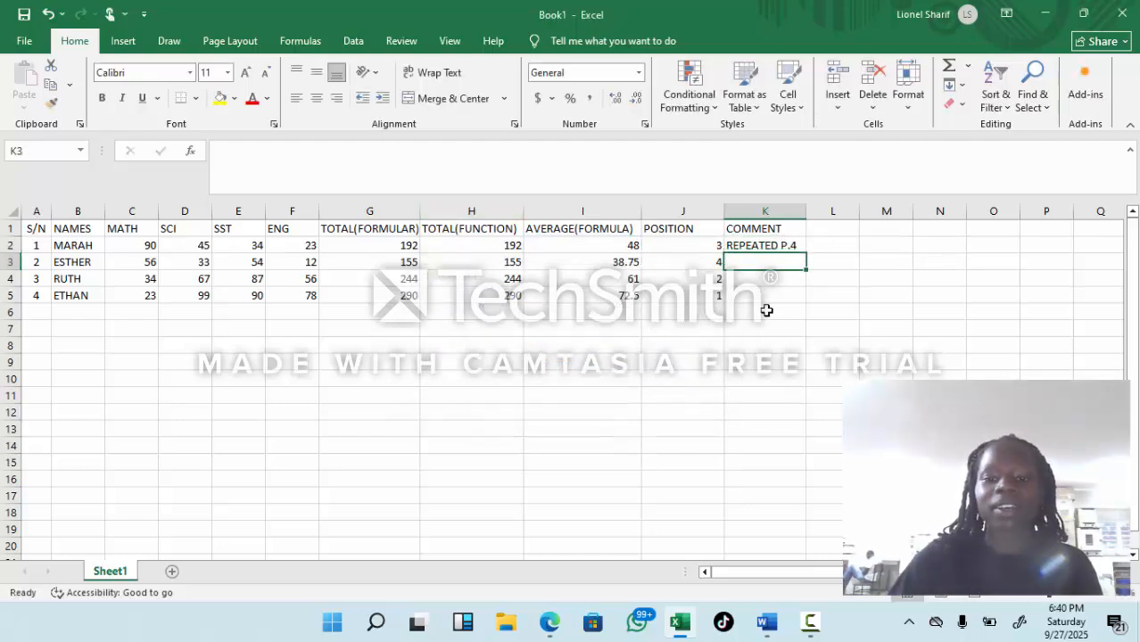
Step: Fill the IF formula from K2 down to K5 and widen column K to fit the comments
{"action": "left_click", "coordinate": [790, 247]}
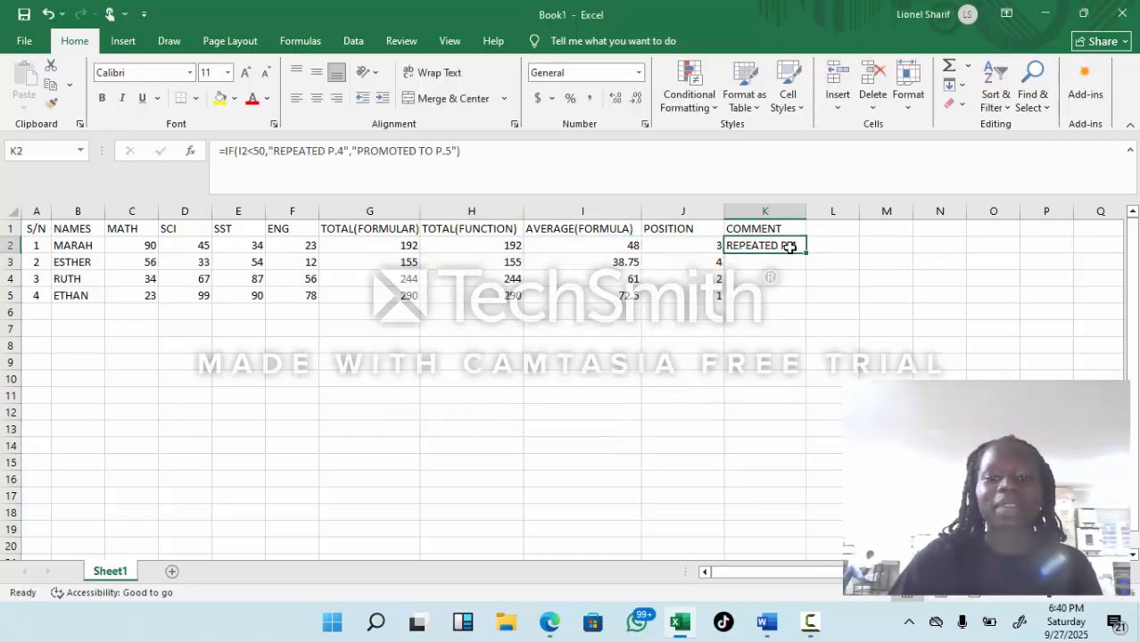
{"action": "left_click_drag", "start_coordinate": [805, 253], "coordinate": [803, 297]}
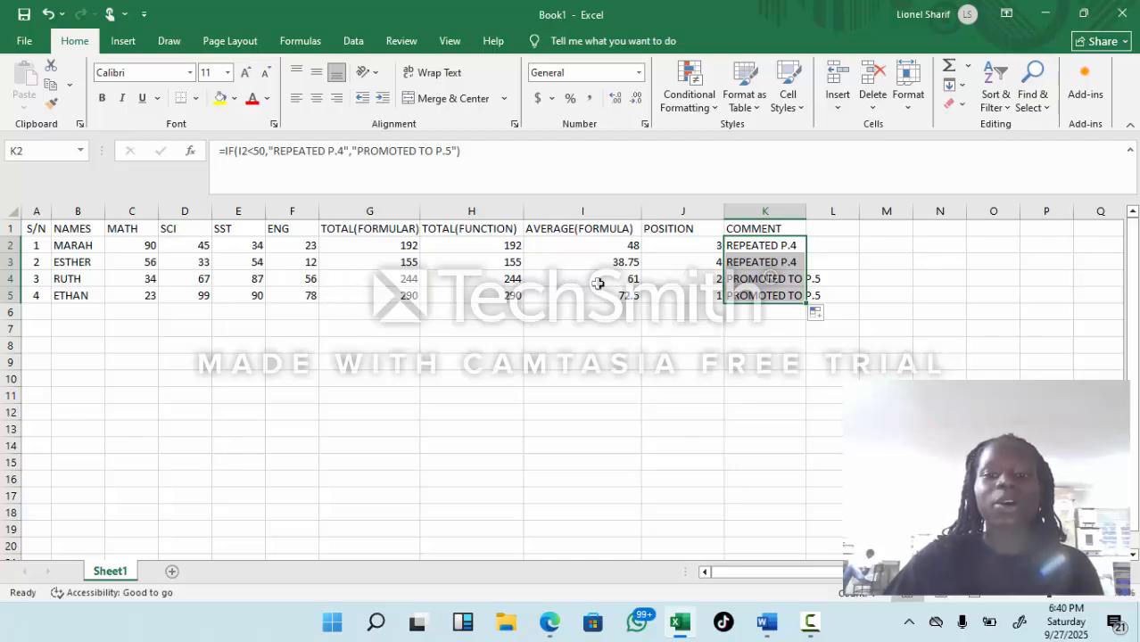
{"action": "left_click_drag", "start_coordinate": [813, 214], "coordinate": [831, 254]}
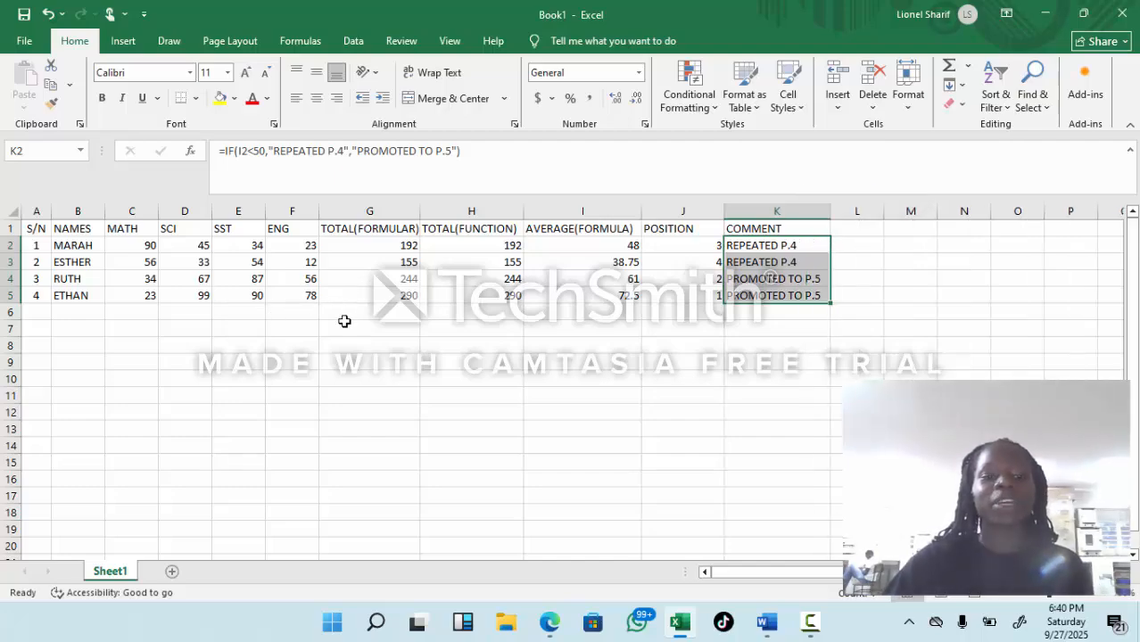
Step: Insert a blank column between MATH and SCI and select its header cell D1
{"action": "left_click", "coordinate": [170, 209]}
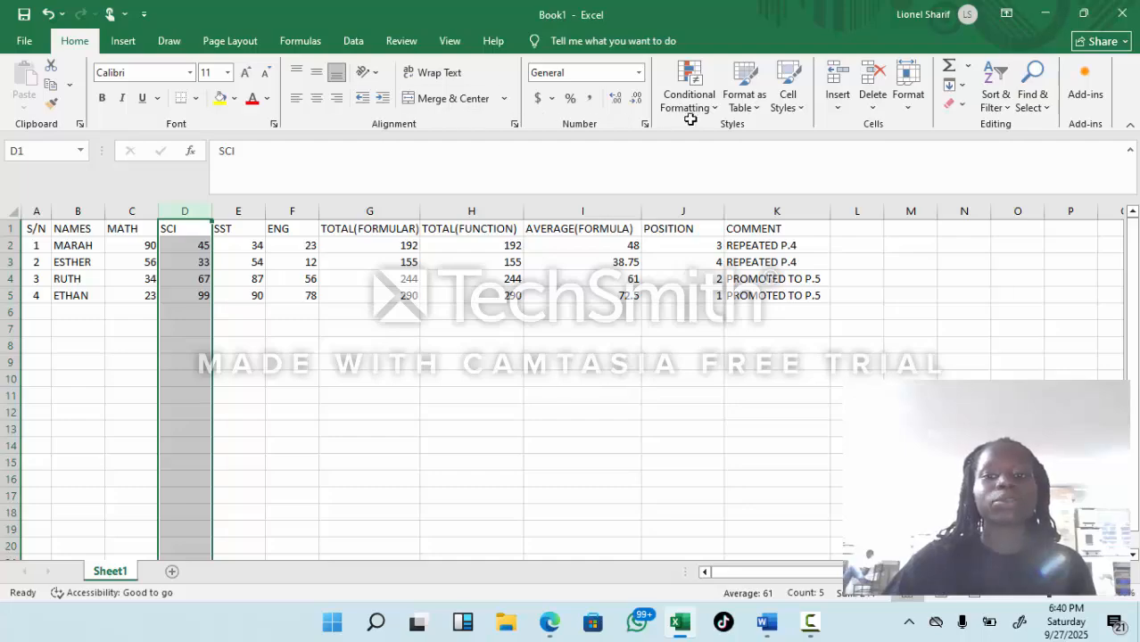
{"action": "left_click", "coordinate": [839, 104]}
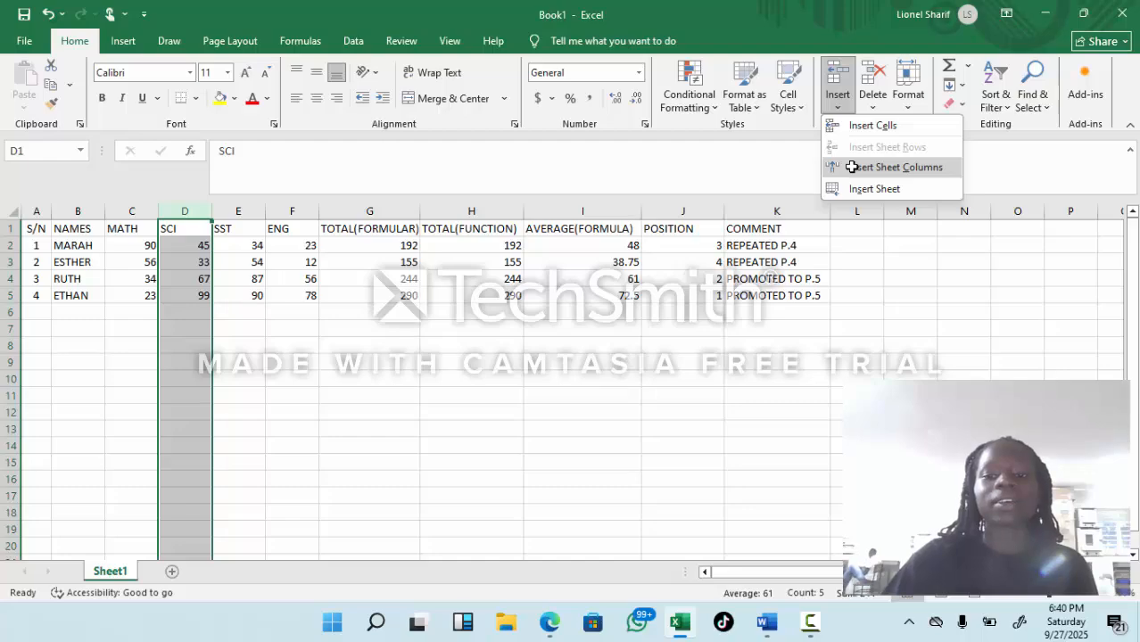
{"action": "left_click", "coordinate": [852, 167]}
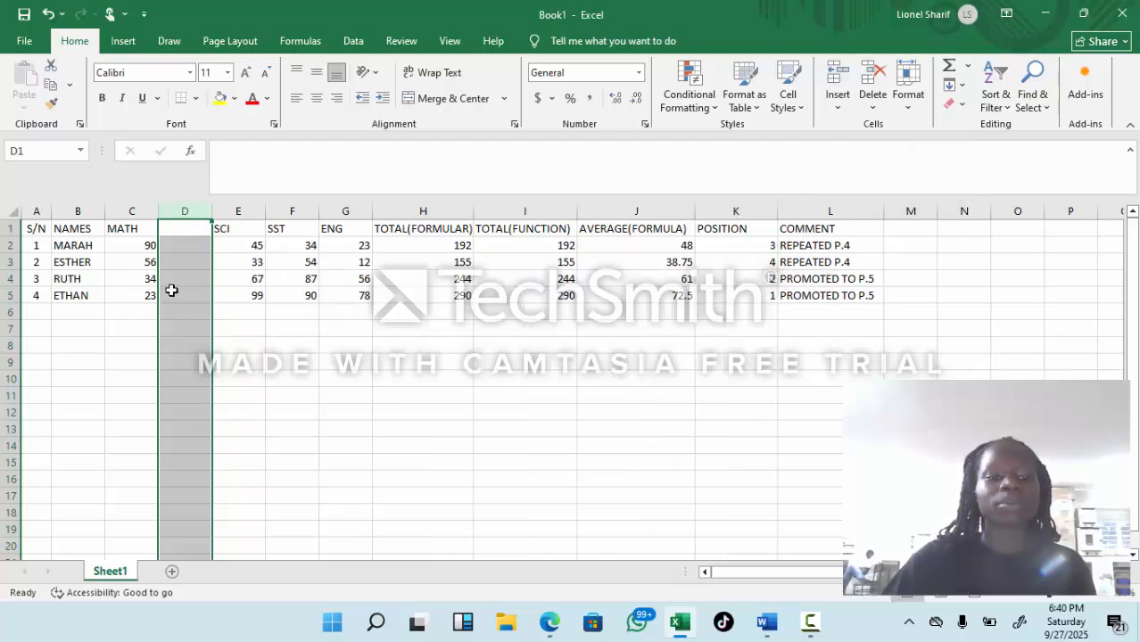
{"action": "left_click", "coordinate": [189, 231]}
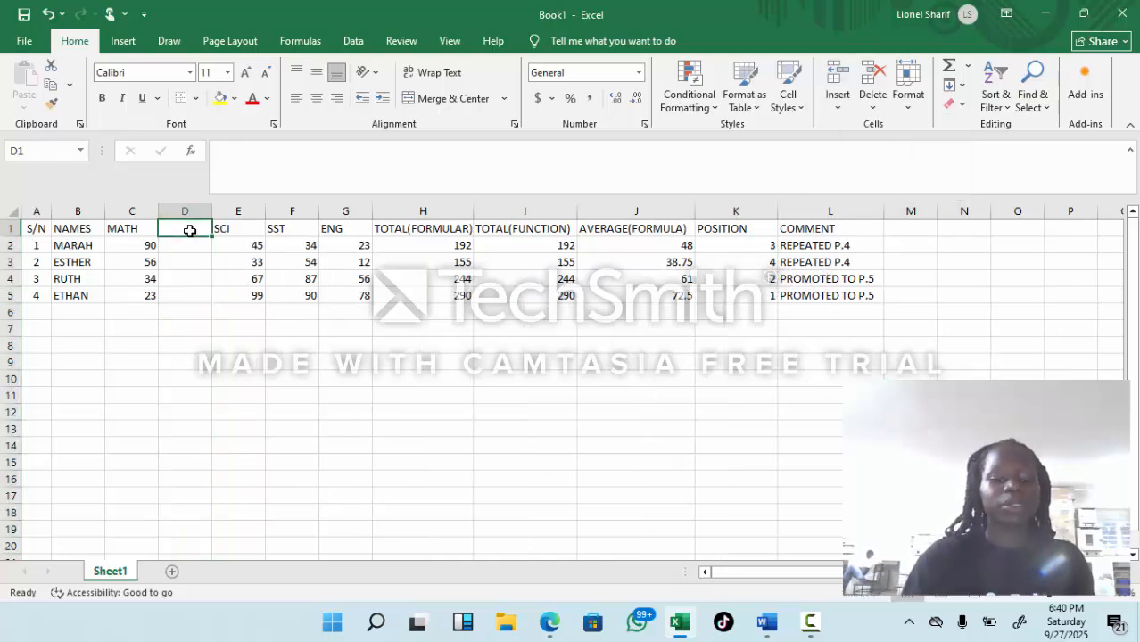
Step: Enter the header GRADES in D1 and insert a blank column between SCI and SST
{"action": "type", "text": "GRADES"}
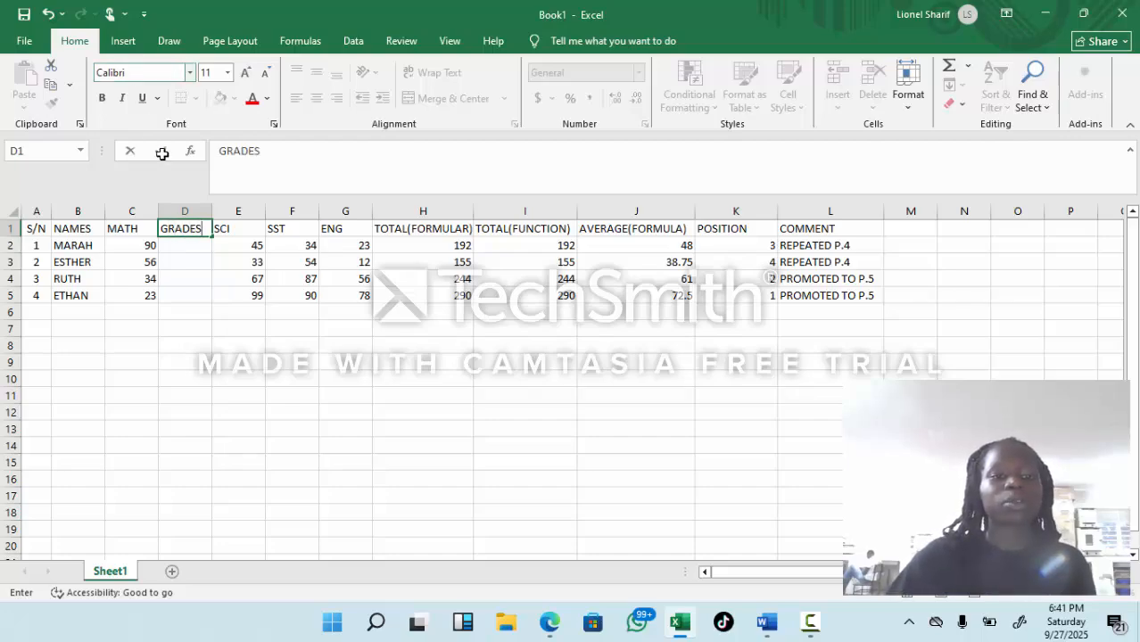
{"action": "left_click", "coordinate": [289, 211]}
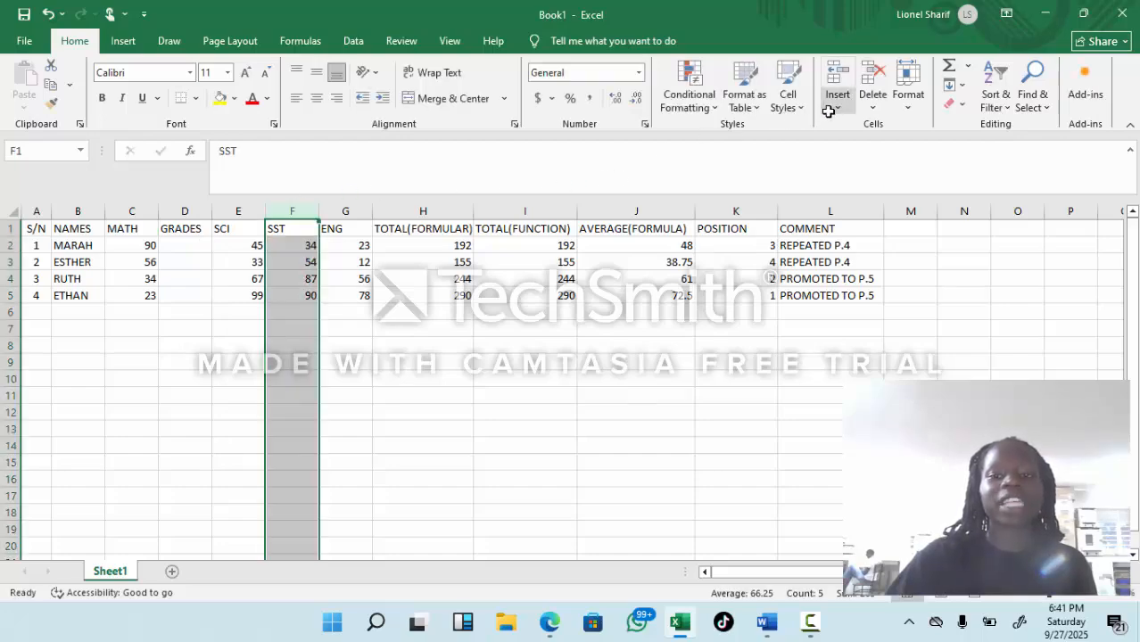
{"action": "left_click", "coordinate": [830, 105]}
{"action": "left_click", "coordinate": [896, 168]}
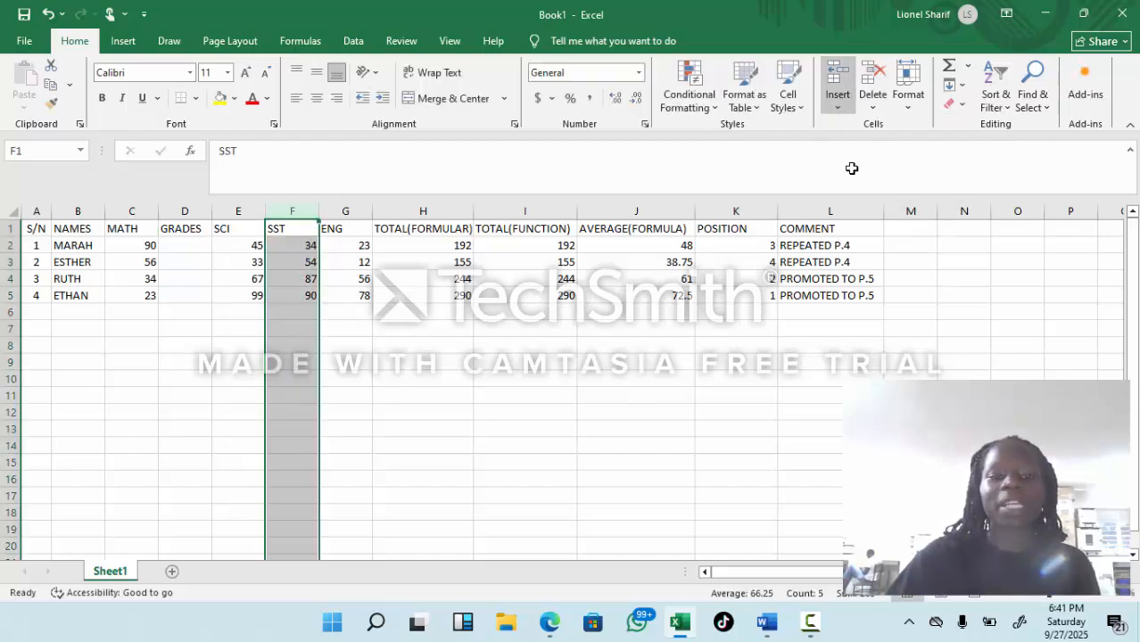
Step: Insert a blank column between SST and ENG and another between ENG and TOTAL(FORMULAR)
{"action": "left_click", "coordinate": [400, 210]}
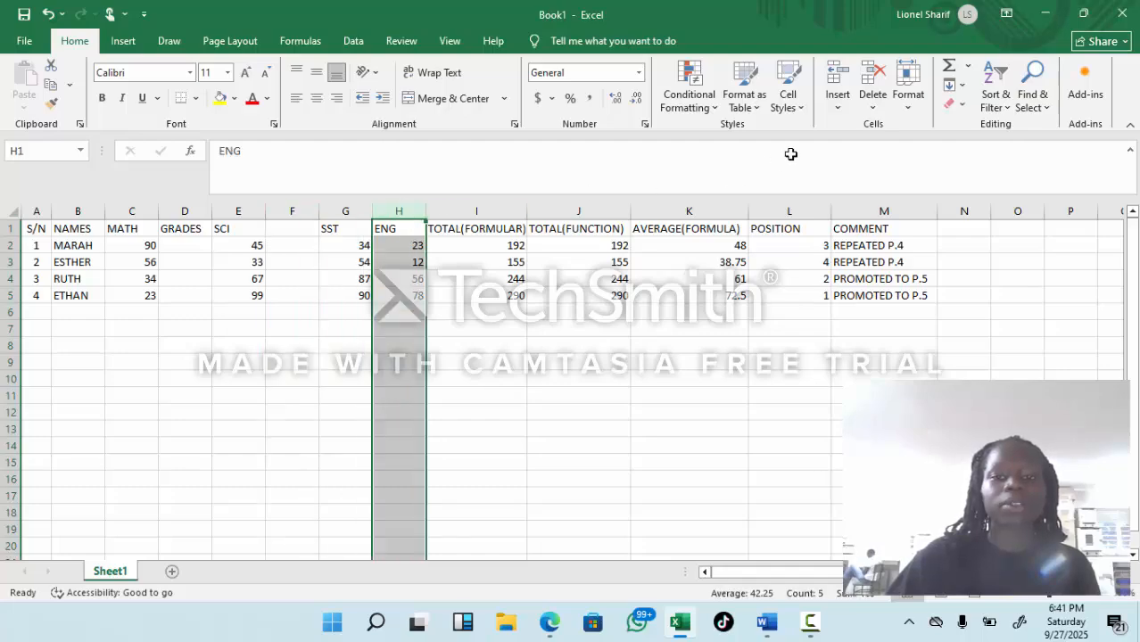
{"action": "left_click", "coordinate": [837, 103]}
{"action": "left_click", "coordinate": [871, 167]}
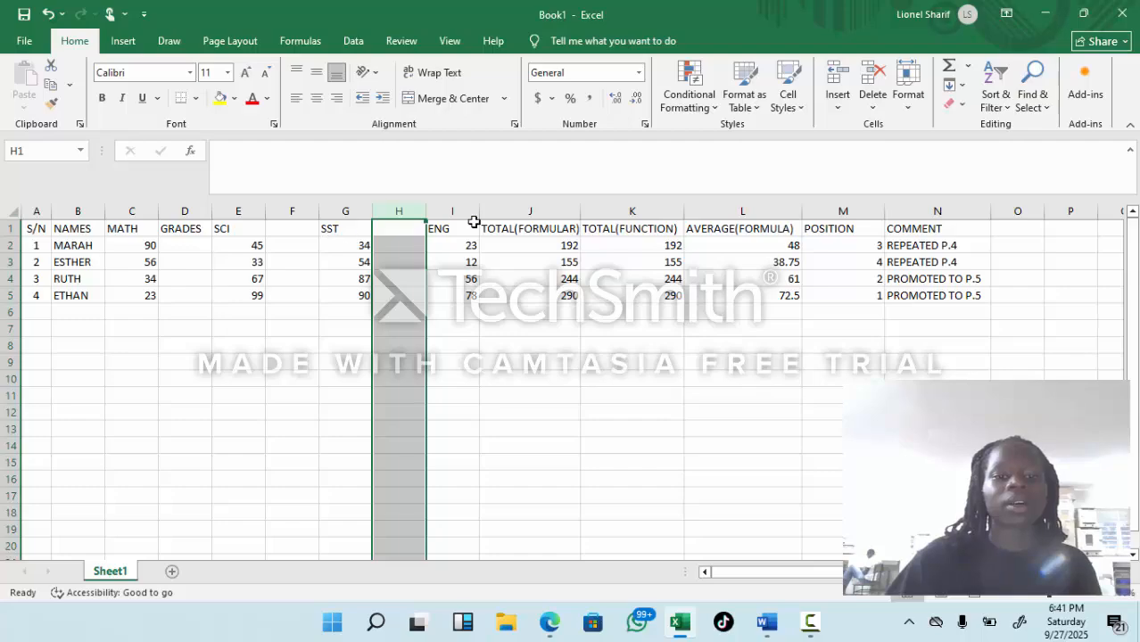
{"action": "left_click", "coordinate": [502, 210]}
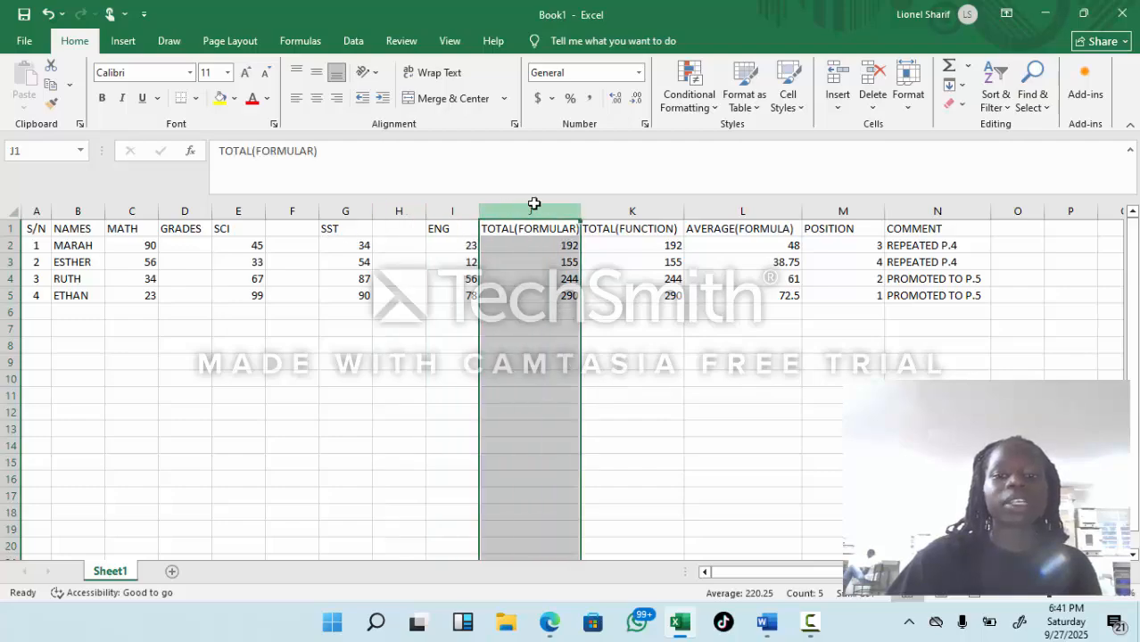
{"action": "left_click", "coordinate": [837, 100]}
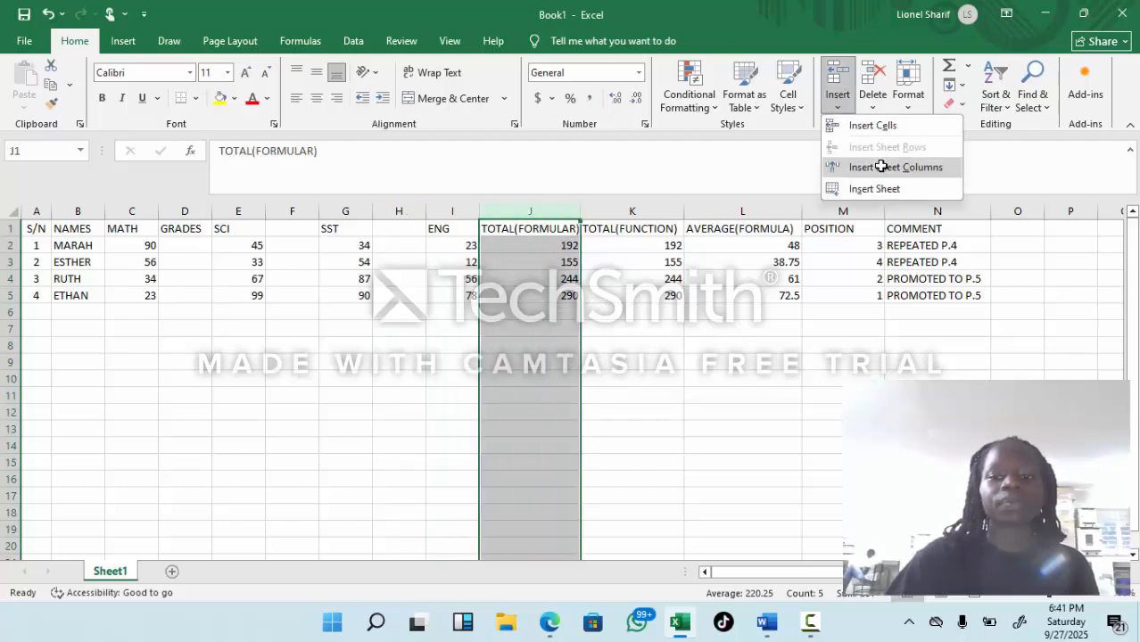
{"action": "left_click", "coordinate": [878, 166]}
Step: Enter the header GRADES in F1, the blank column after SCI
{"action": "left_click", "coordinate": [281, 231]}
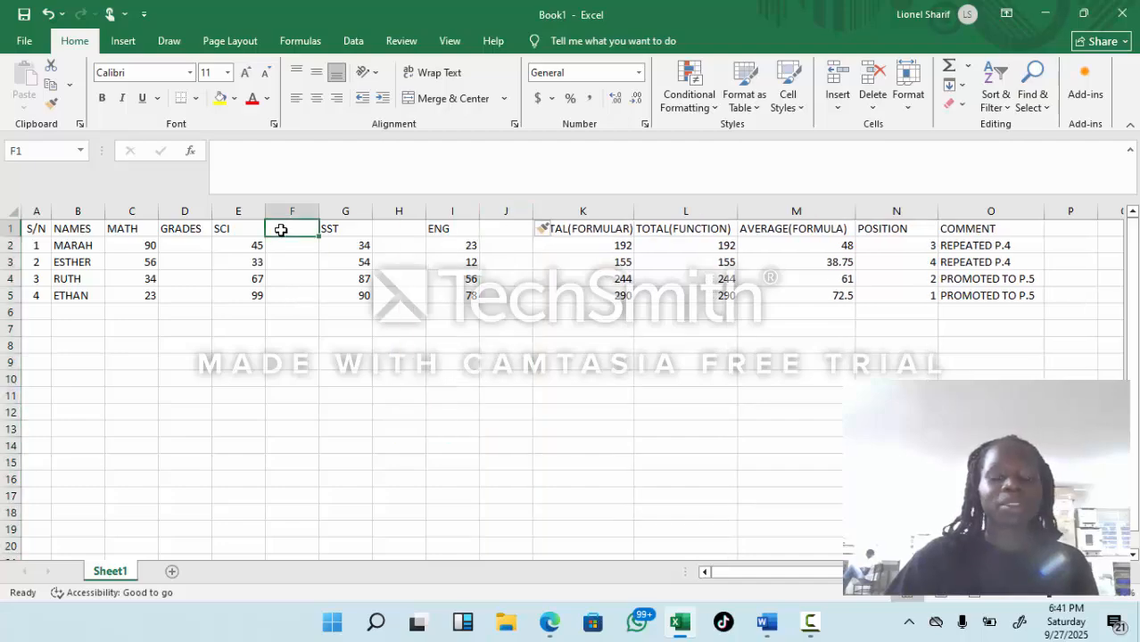
{"action": "type", "text": "GR"}
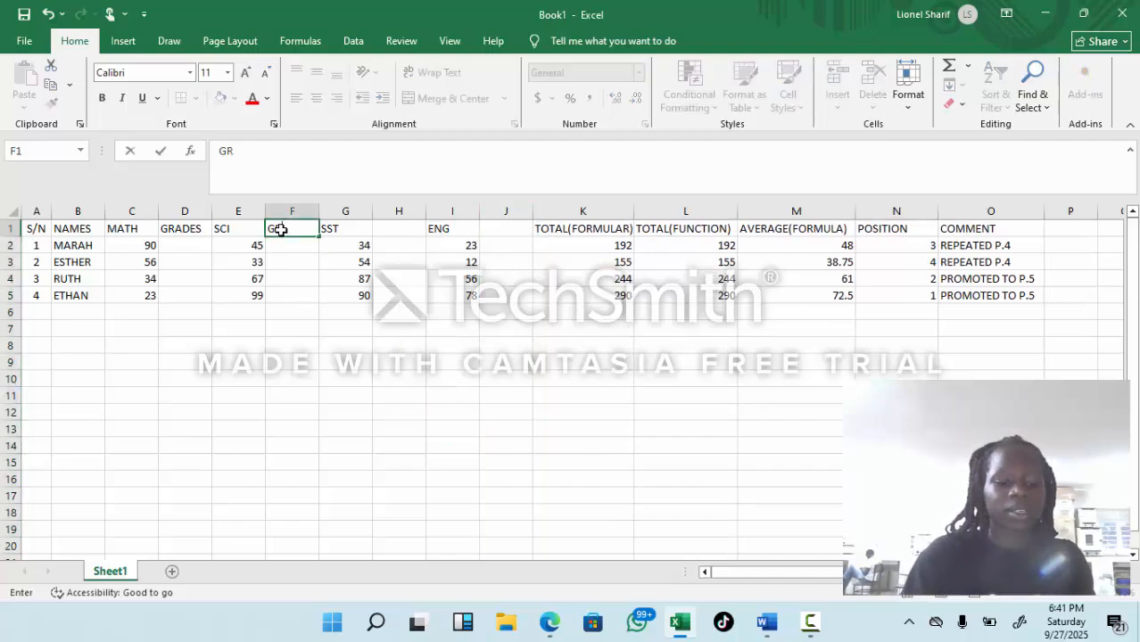
{"action": "type", "text": "ADE"}
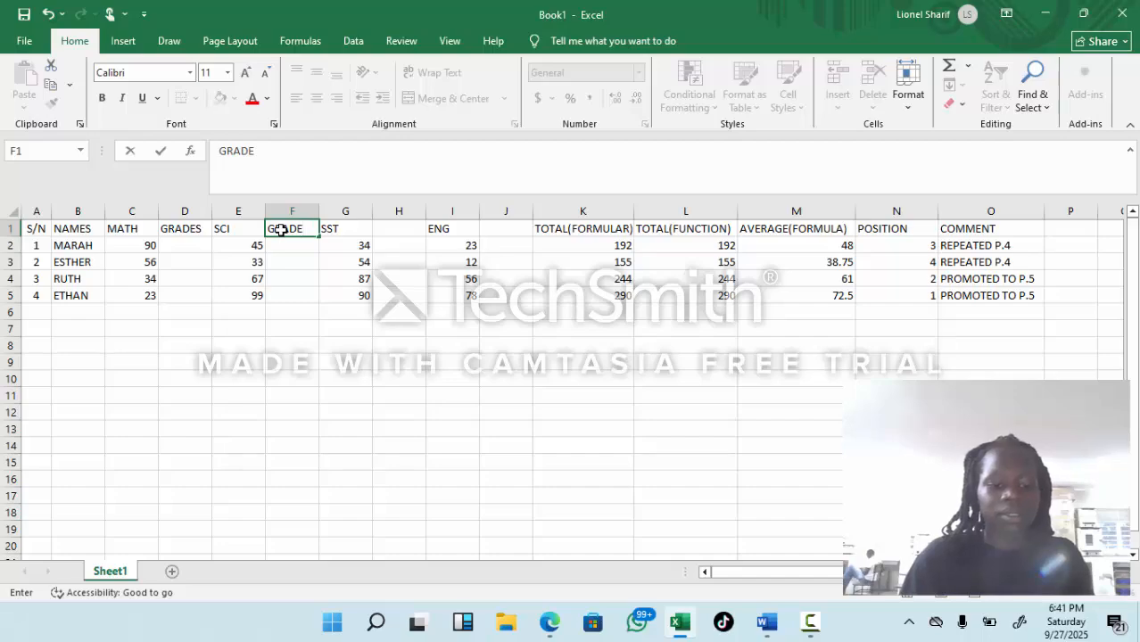
{"action": "type", "text": "S"}
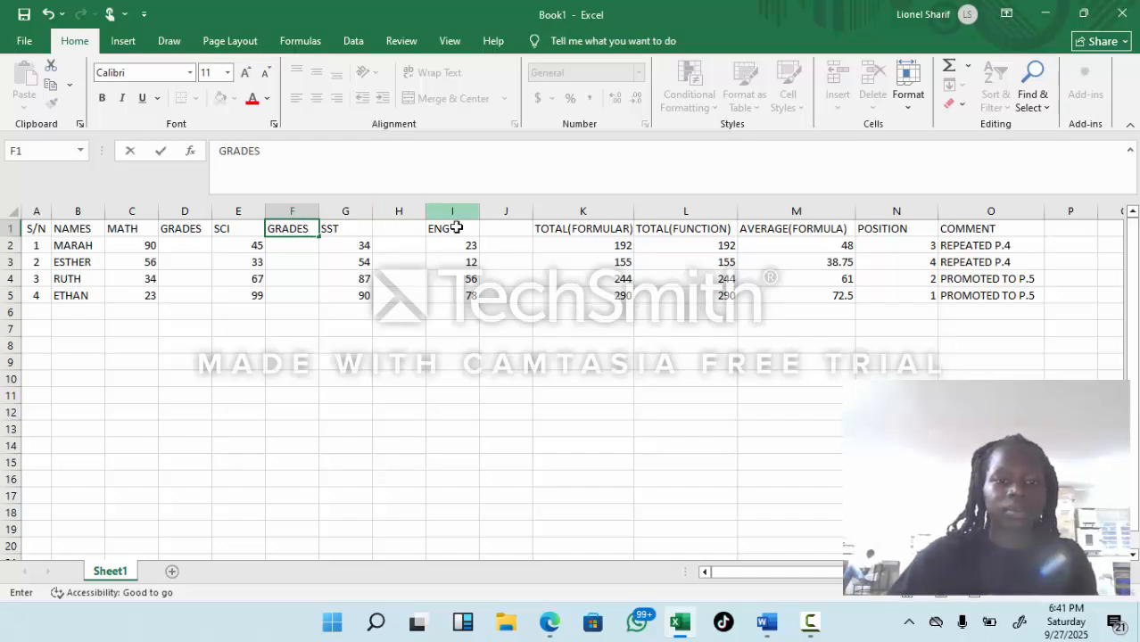
Step: Enter the header GRADES in H1, the blank column after SST
{"action": "left_click", "coordinate": [388, 238]}
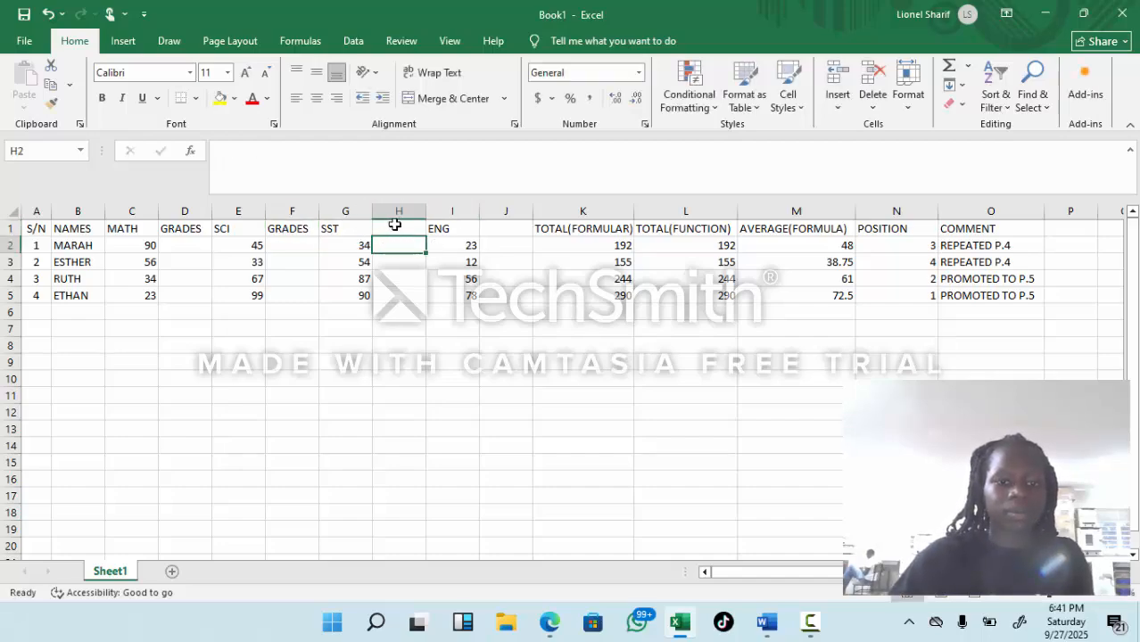
{"action": "left_click", "coordinate": [395, 225]}
{"action": "type", "text": "GR"}
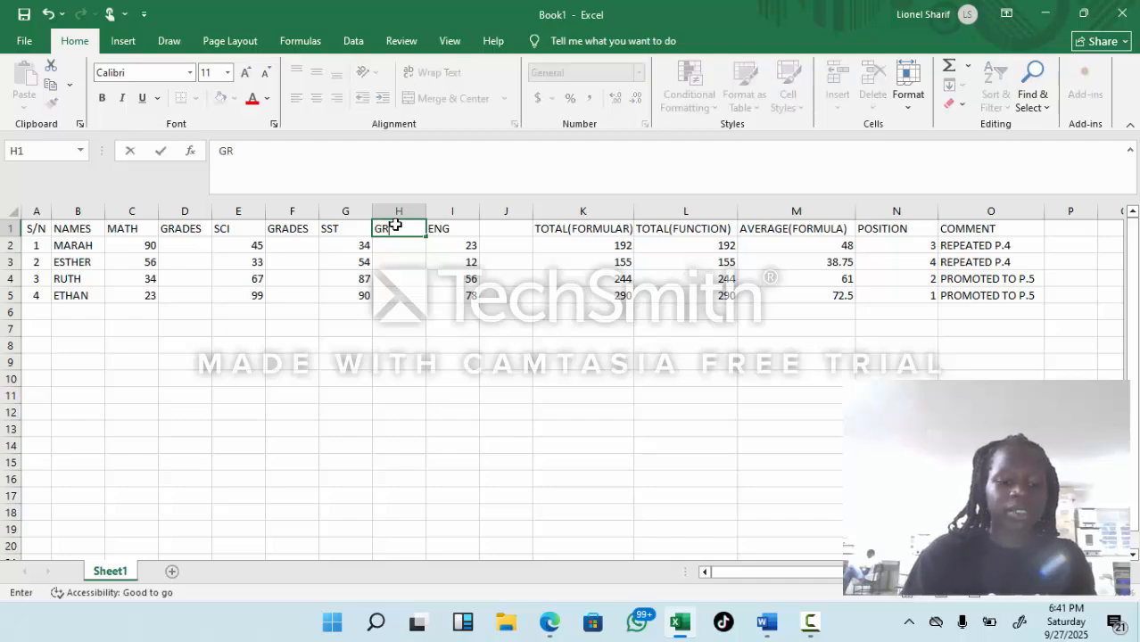
{"action": "type", "text": "ADE"}
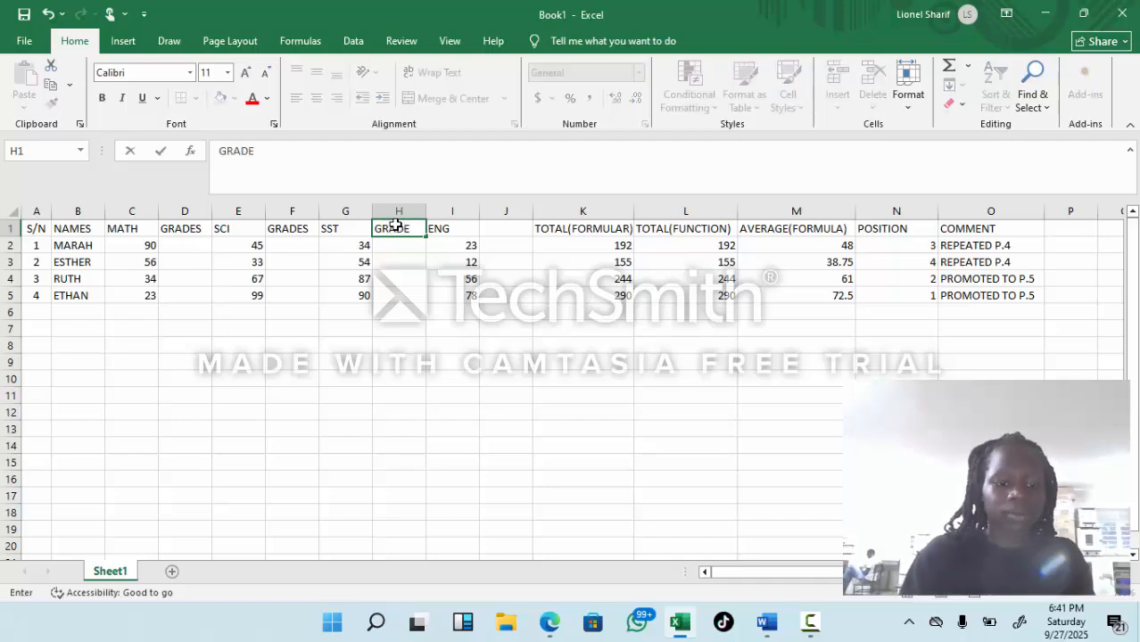
{"action": "type", "text": "S"}
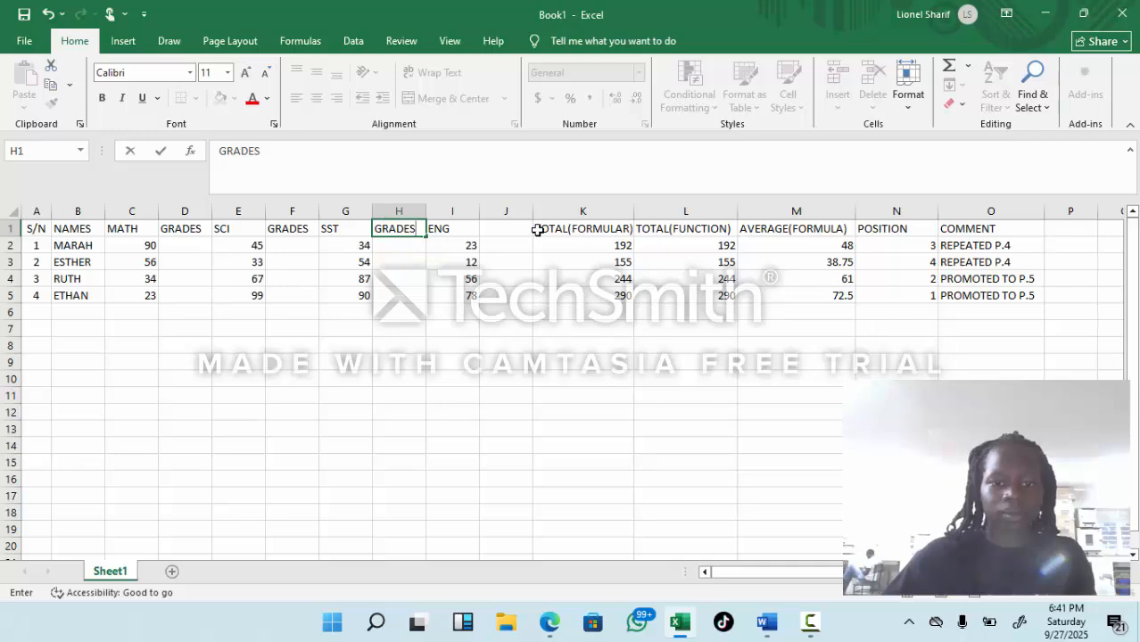
Step: Enter the header GRADES in J1, the blank column after ENG
{"action": "left_click", "coordinate": [493, 234]}
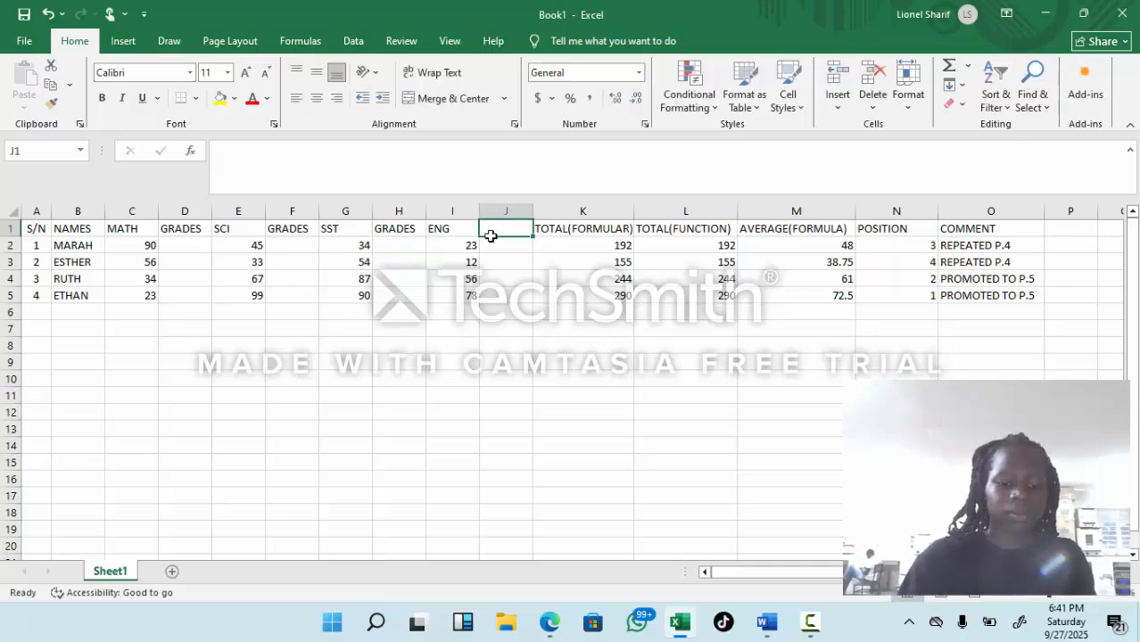
{"action": "type", "text": "GRDE"}
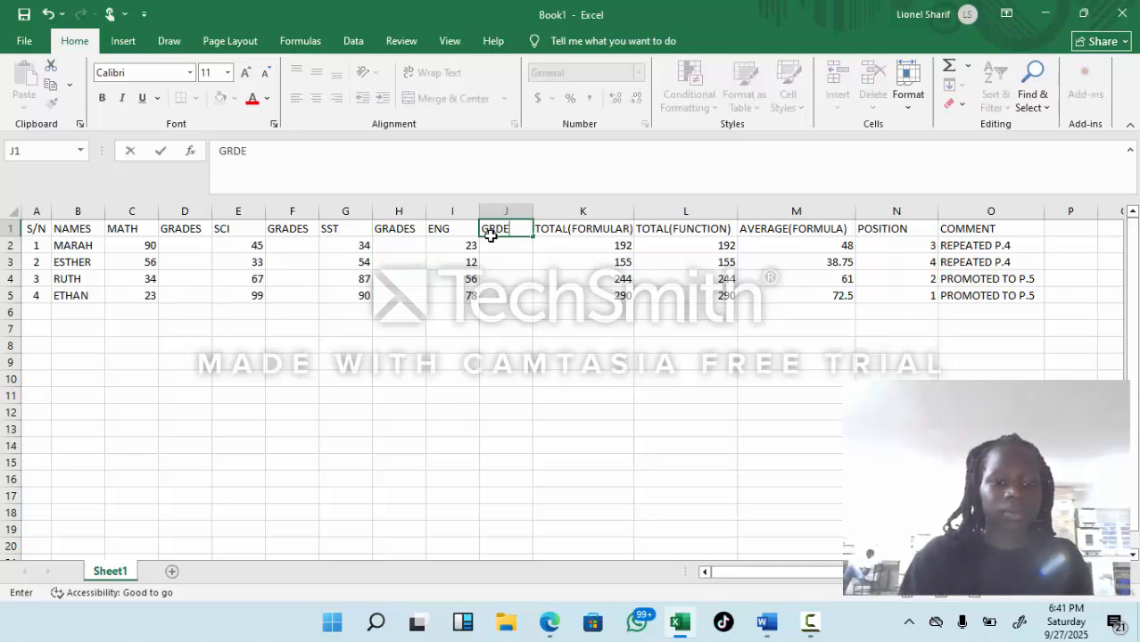
{"action": "key", "text": "BackSpace"}
{"action": "key", "text": "BackSpace"}
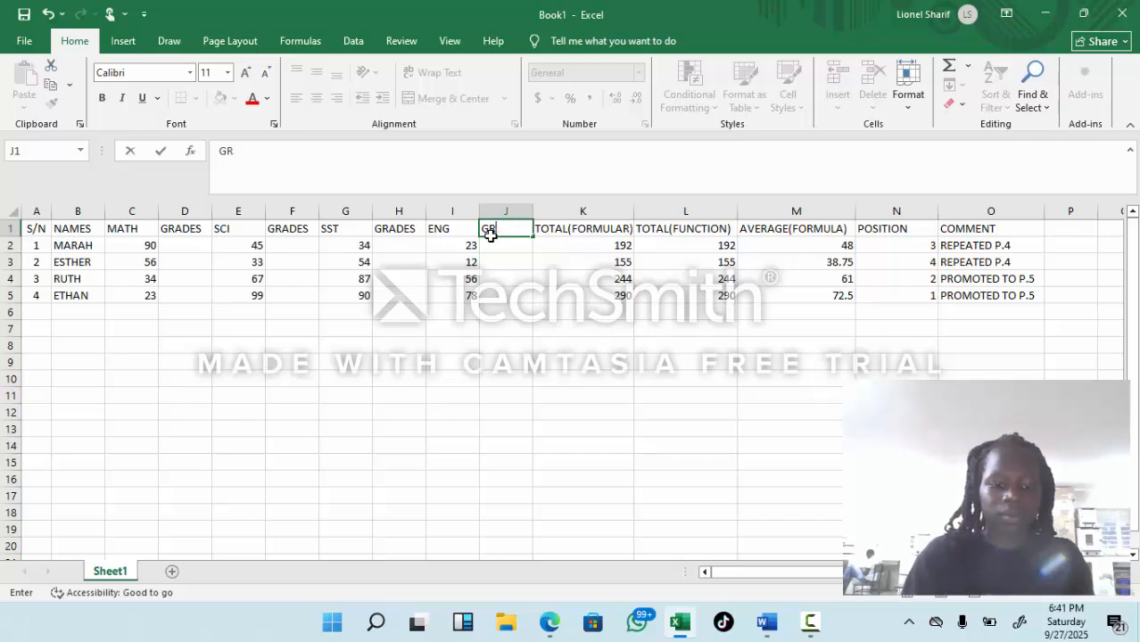
{"action": "type", "text": "ADES"}
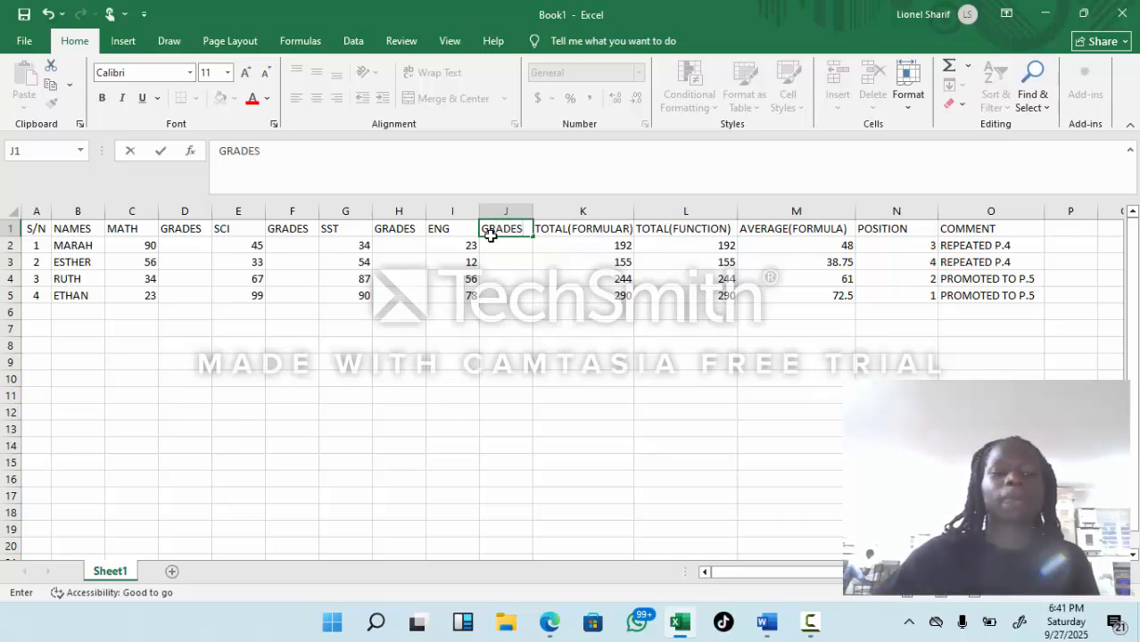
Step: Start the MATH grade formula in D2 with =IF(C2>85,"D1", leaving it open for the value if false
{"action": "left_click", "coordinate": [187, 240]}
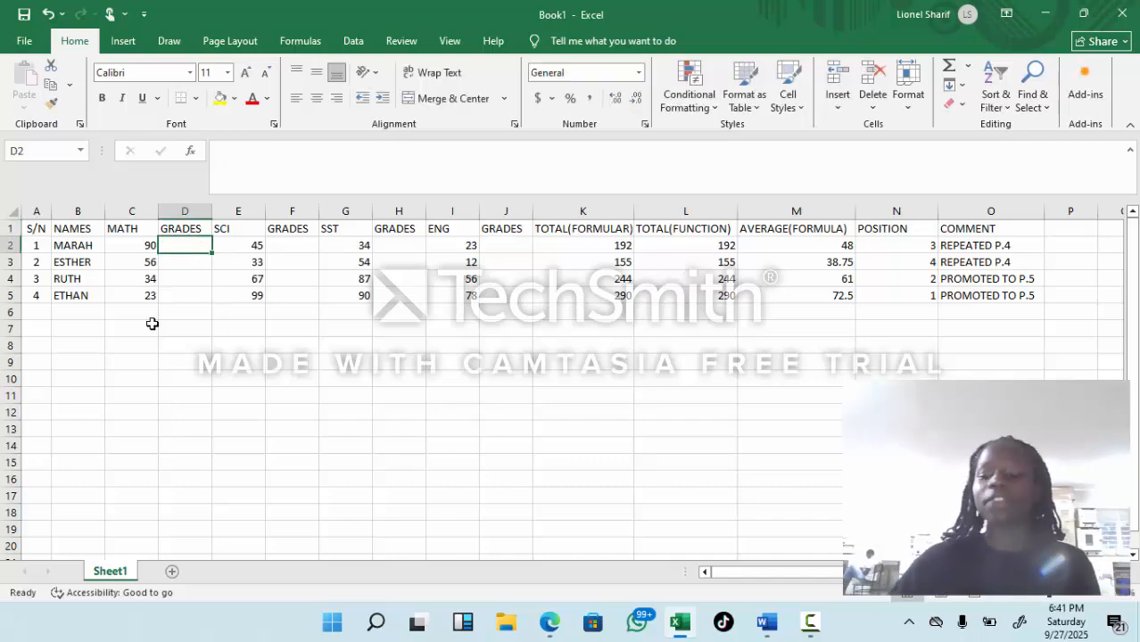
{"action": "type", "text": "="}
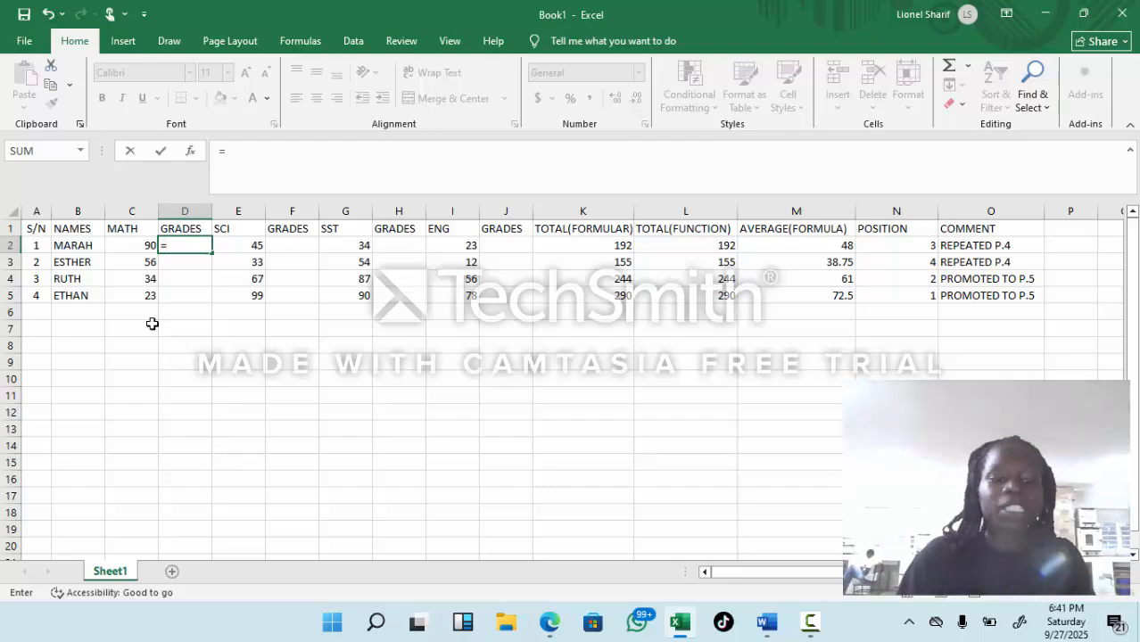
{"action": "type", "text": "IF"}
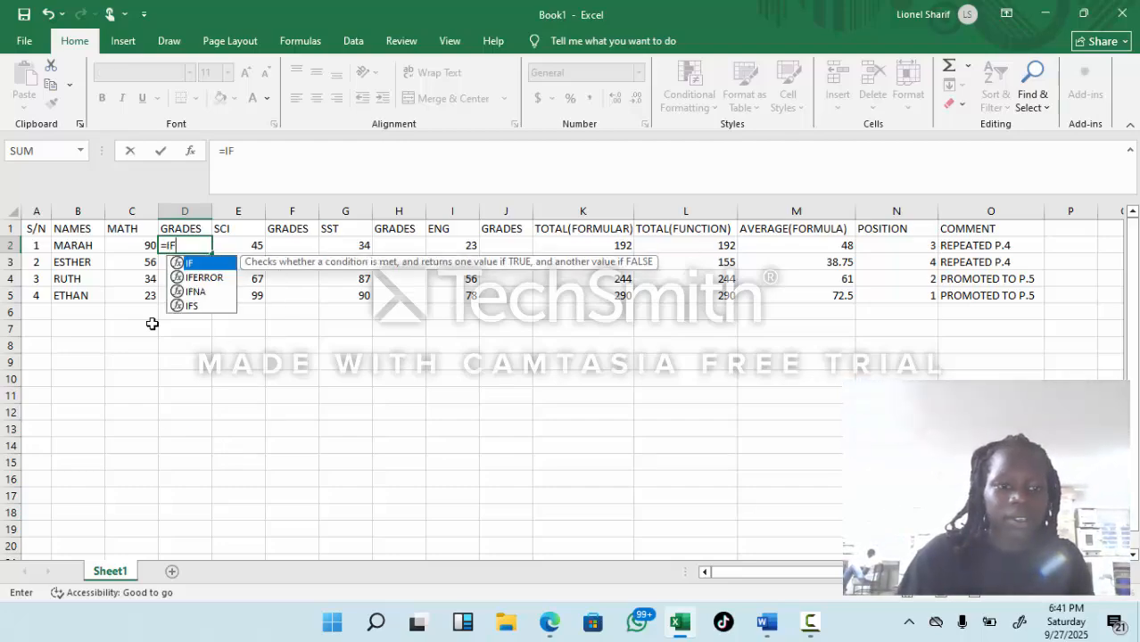
{"action": "type", "text": "("}
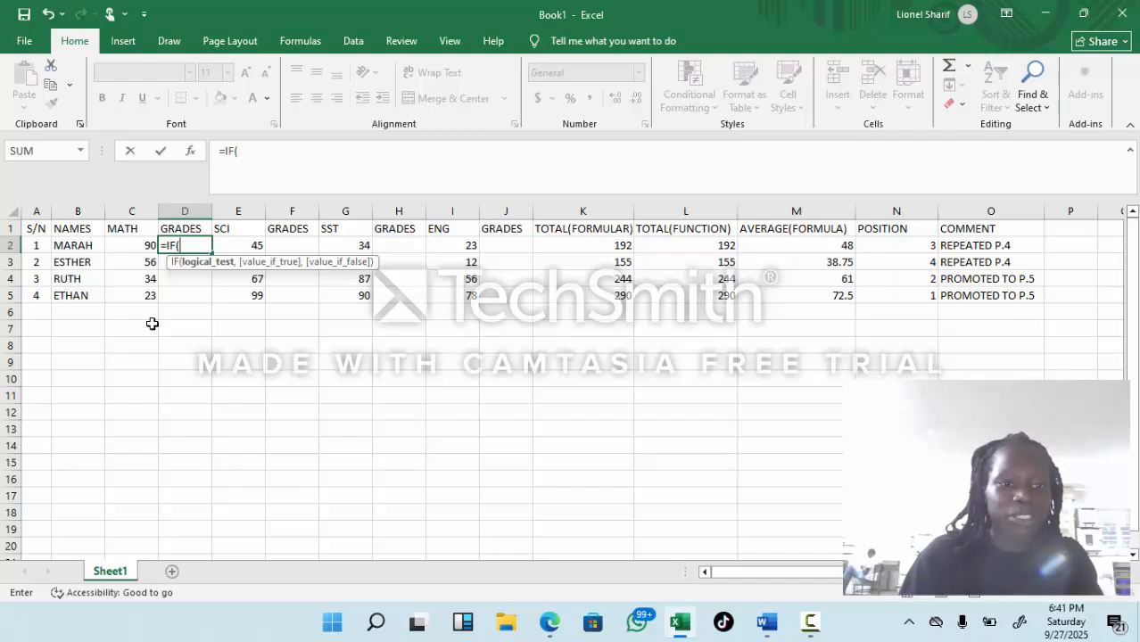
{"action": "type", "text": "C2"}
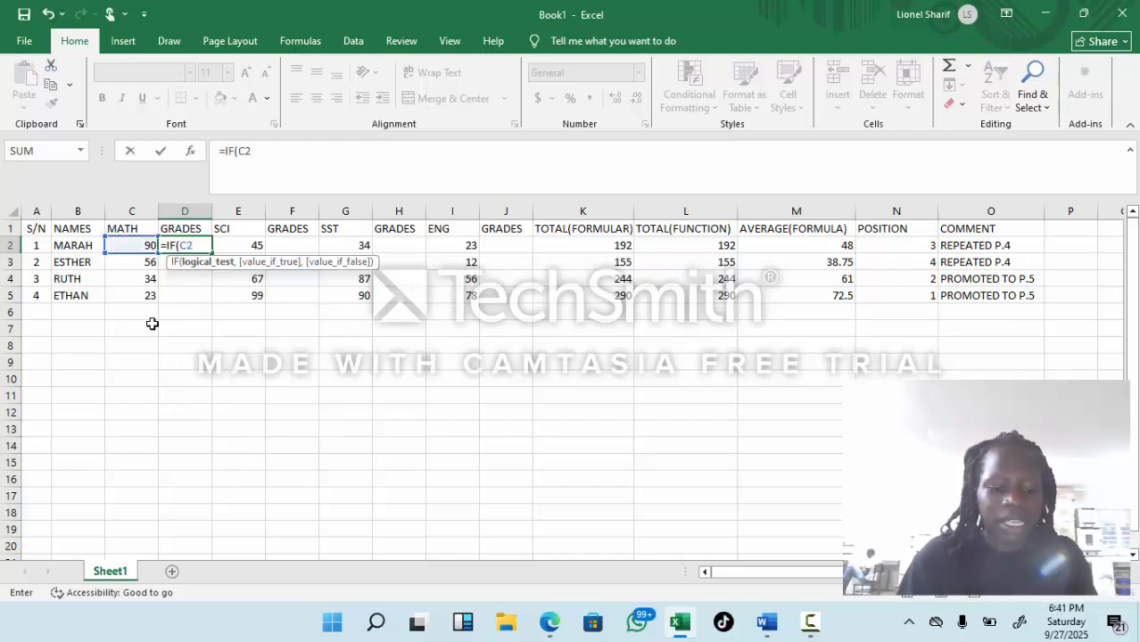
{"action": "type", "text": ">"}
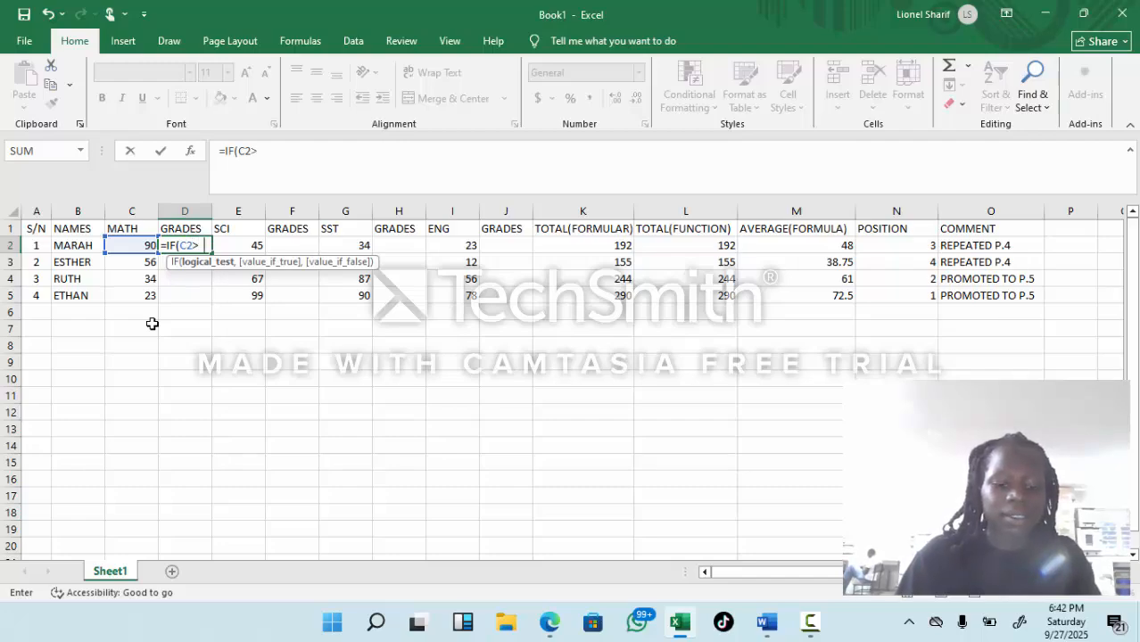
{"action": "type", "text": "85, "}
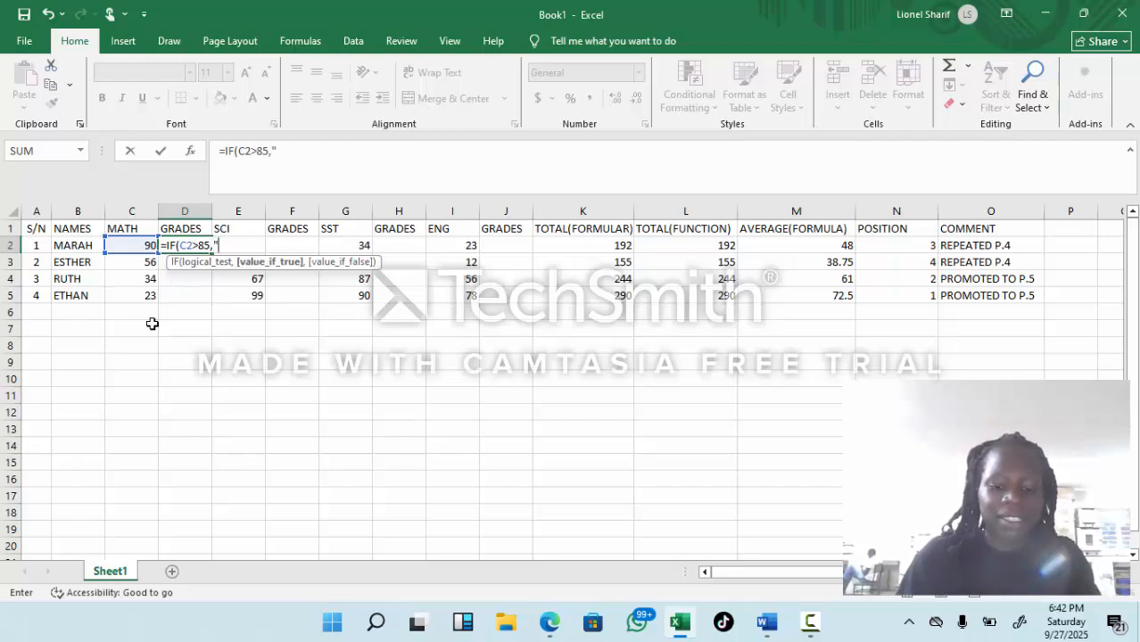
{"action": "type", "text": "D"}
{"action": "type", "text": "1\","}
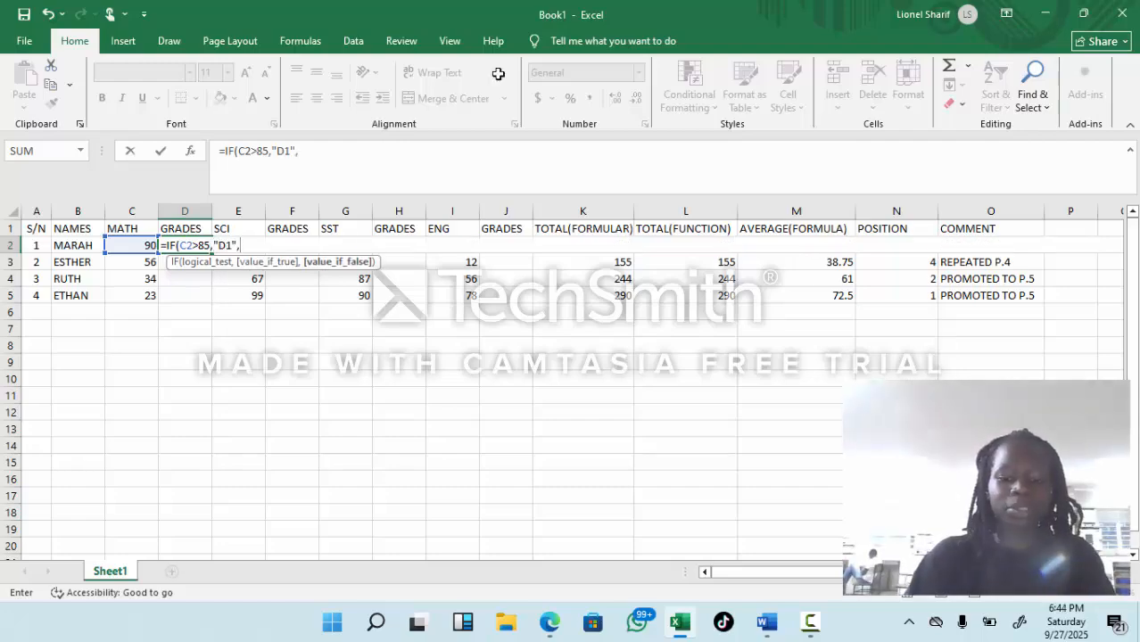
{"action": "type", "text": "F"}
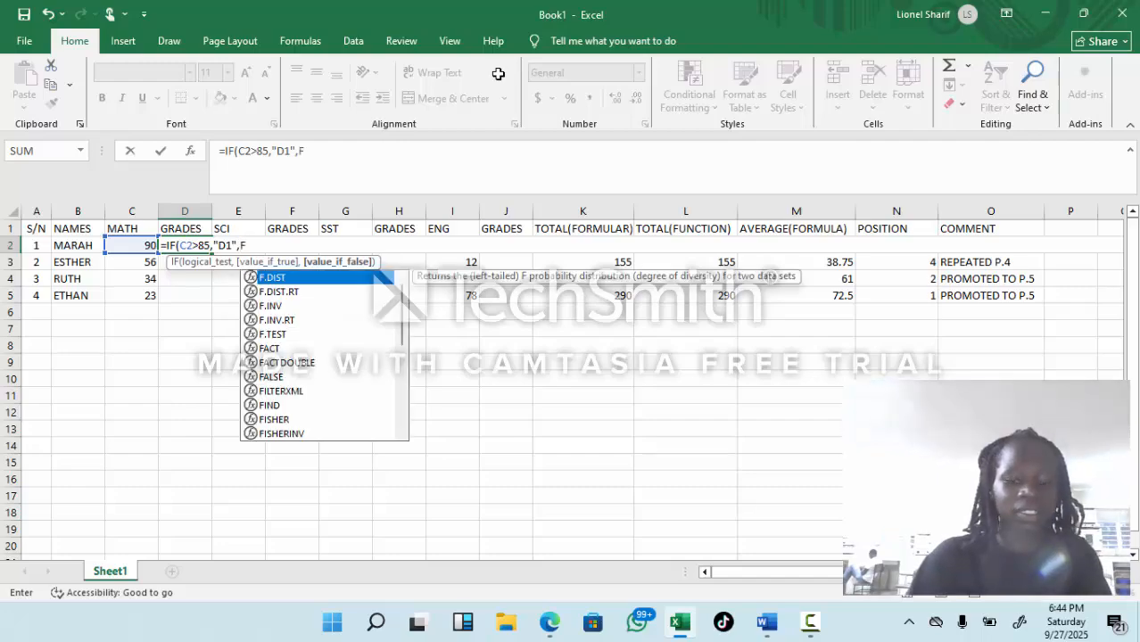
Step: Continue the MATH grade formula in D2 with a nested condition for grade D2: IF(C2>79,"D2", leaving the value if false open
{"action": "key", "text": "BackSpace"}
{"action": "type", "text": "I"}
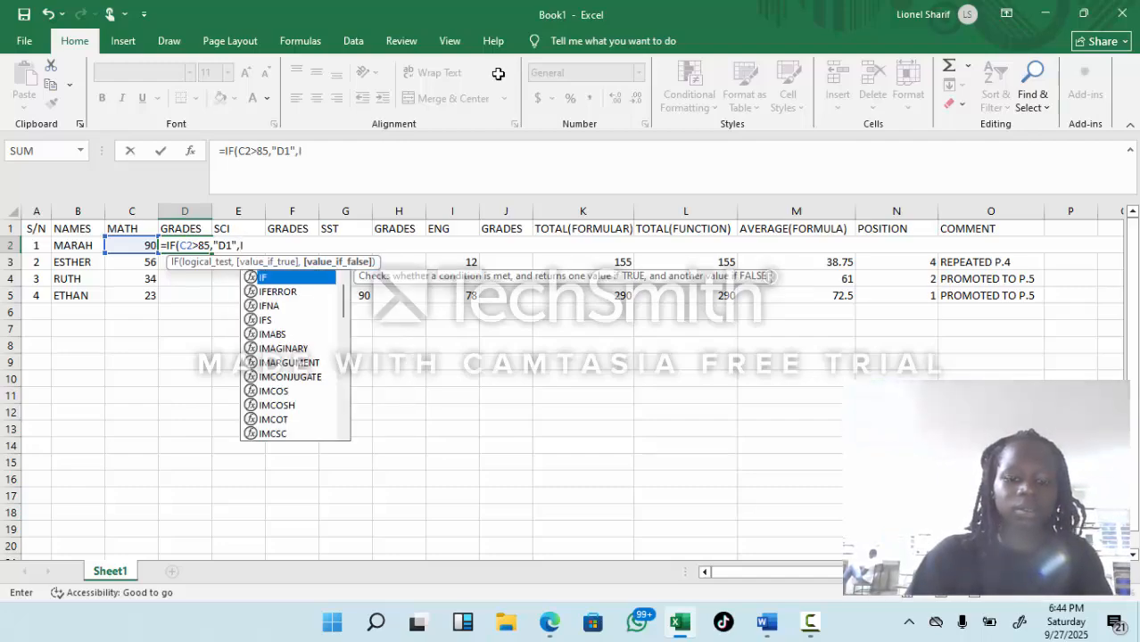
{"action": "type", "text": "F("}
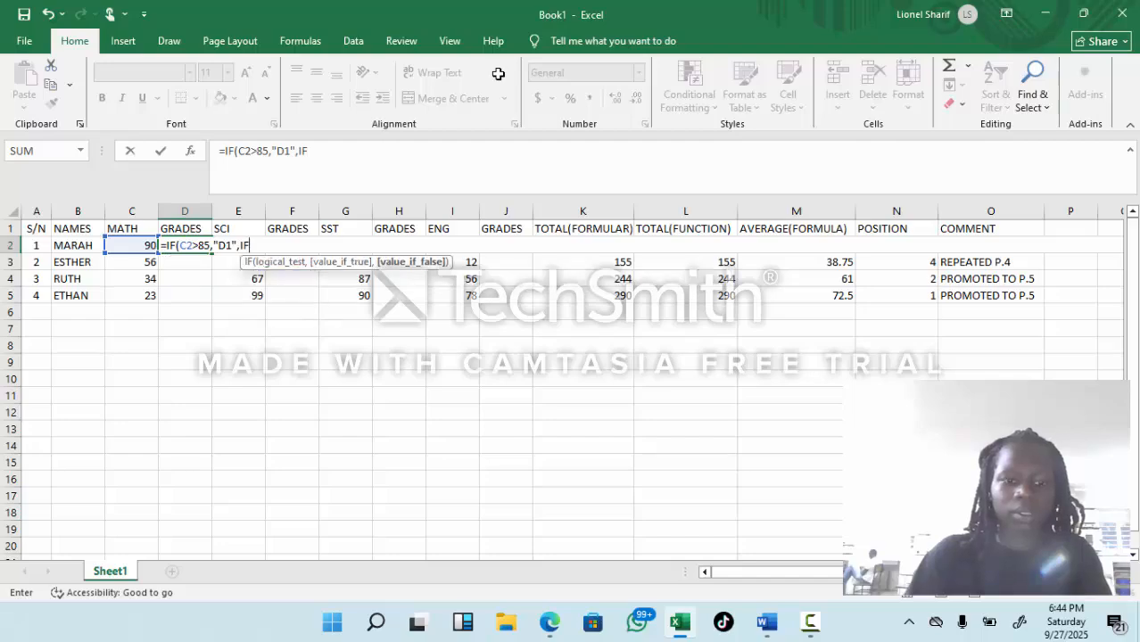
{"action": "type", "text": "C2"}
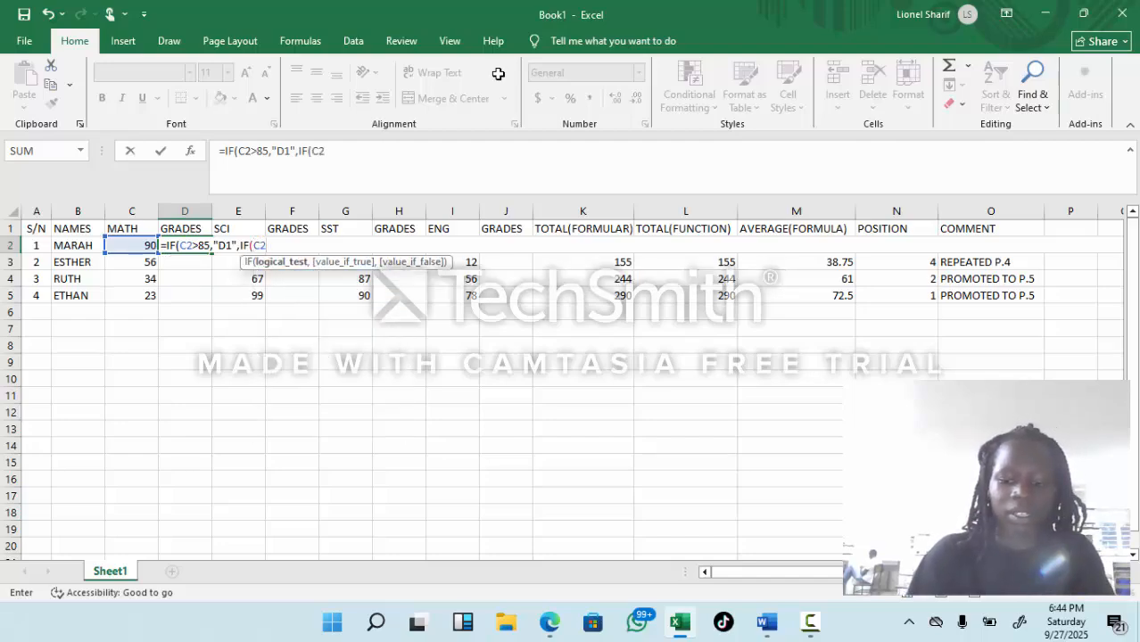
{"action": "type", "text": ">"}
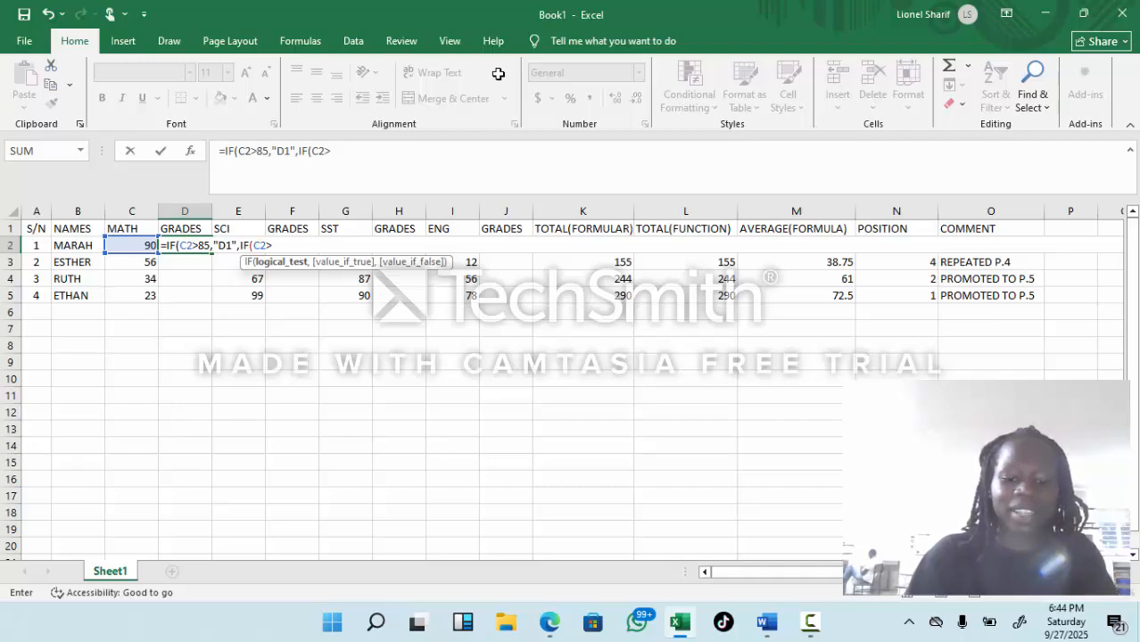
{"action": "type", "text": "79"}
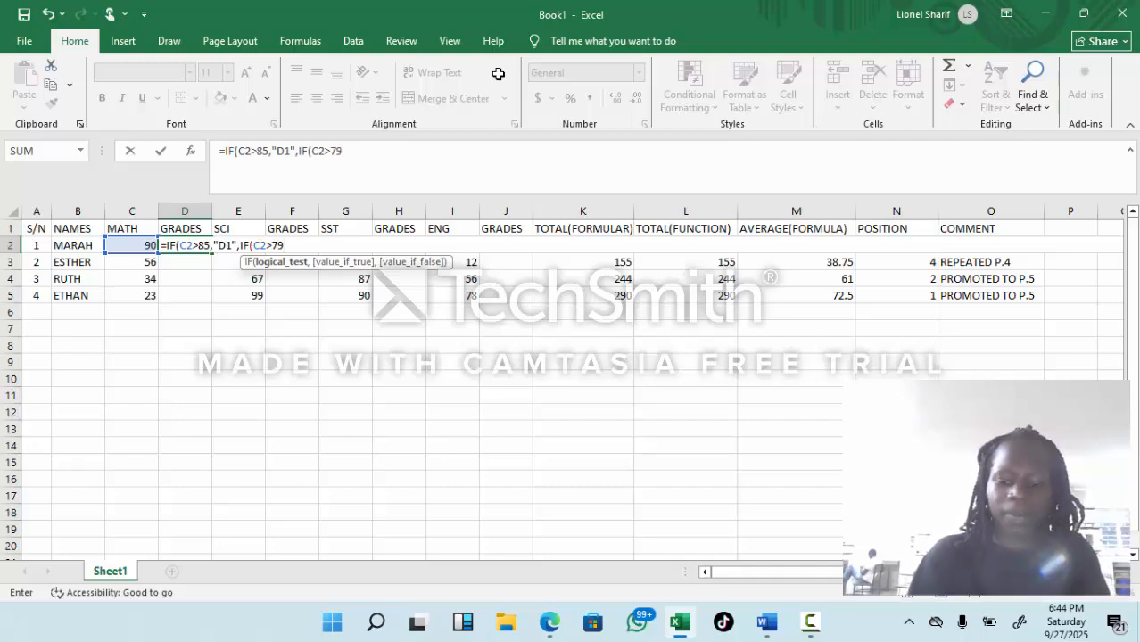
{"action": "type", "text": ","}
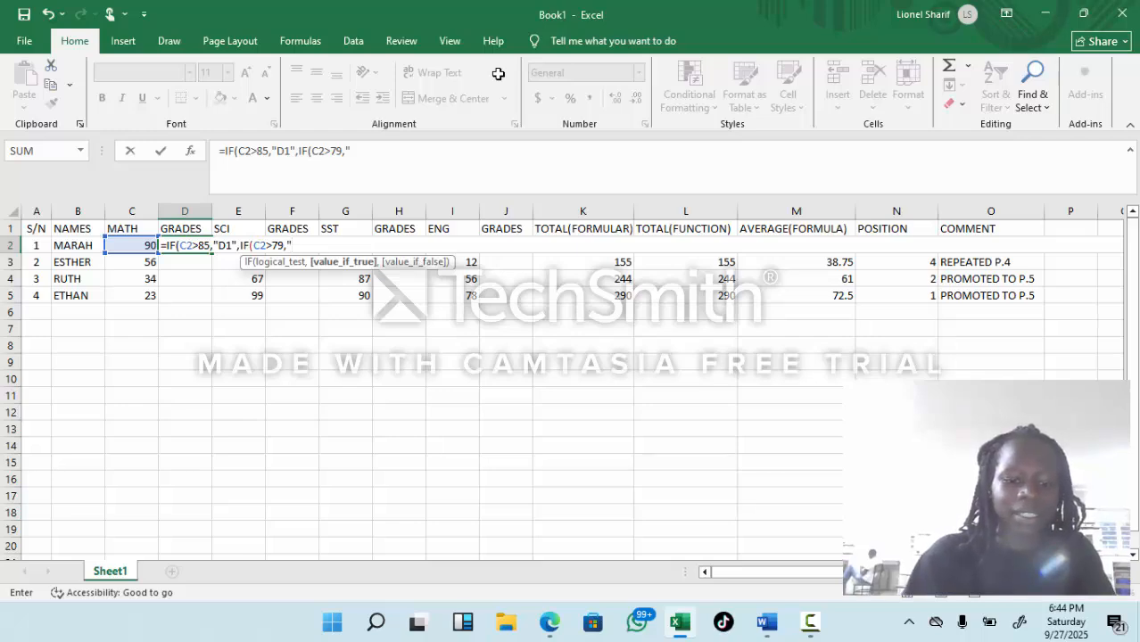
{"action": "type", "text": "D2"}
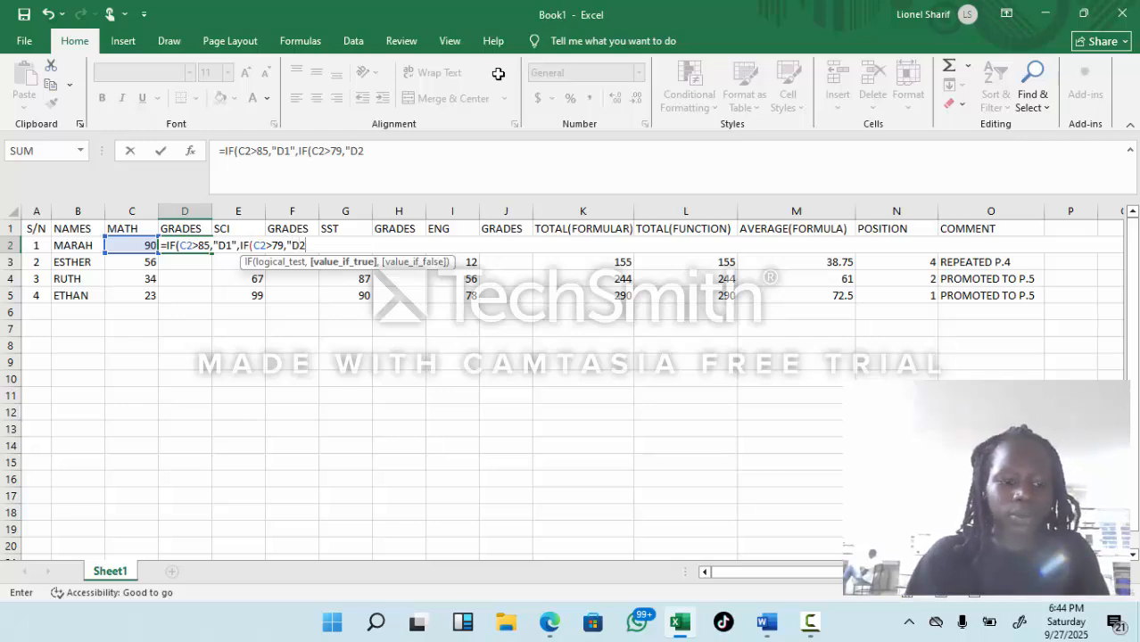
{"action": "type", "text": "\","}
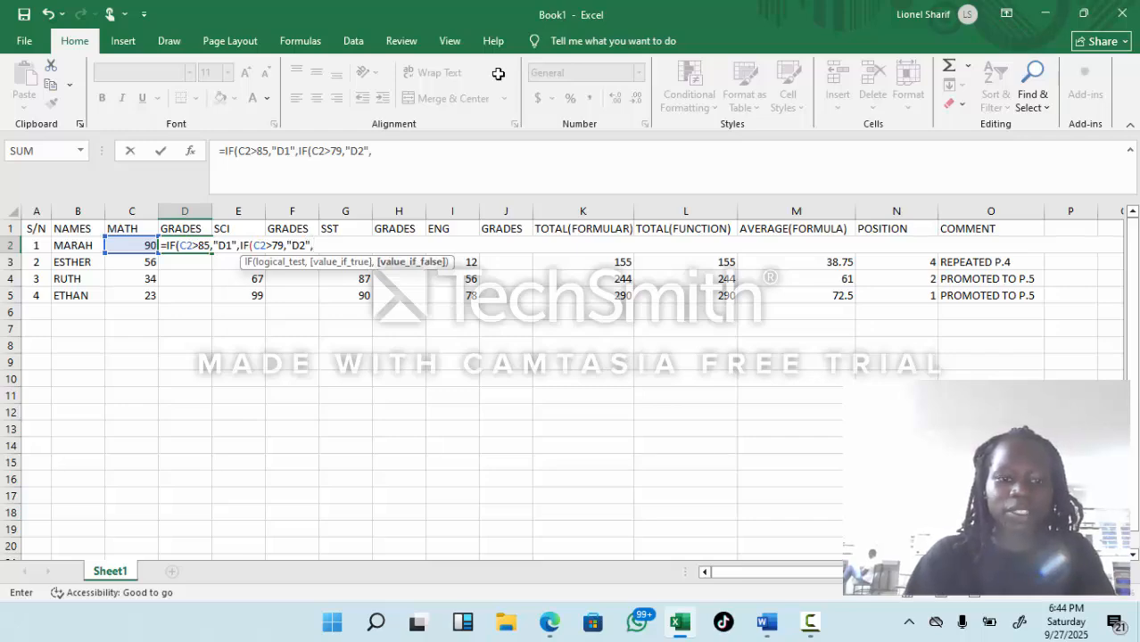
{"action": "type", "text": "IF"}
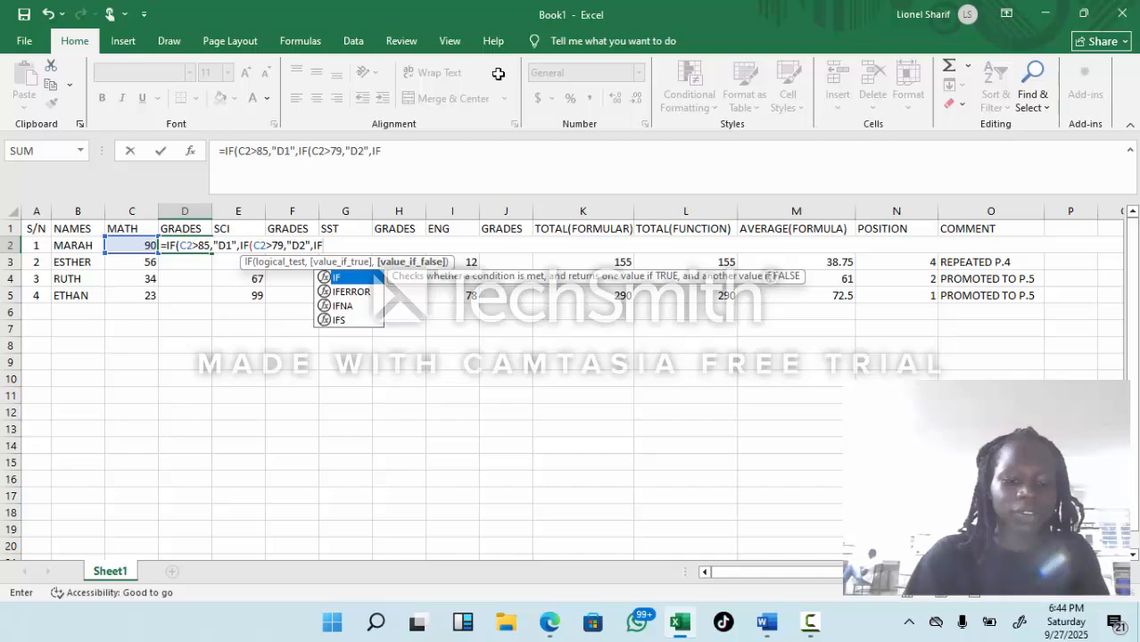
{"action": "type", "text": "(C"}
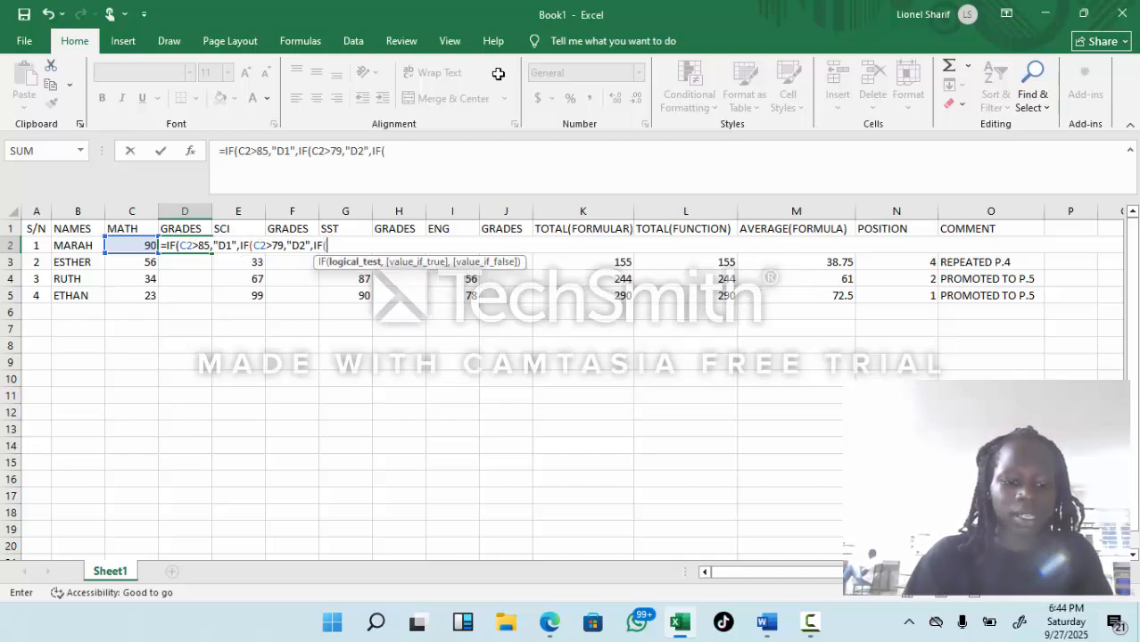
{"action": "type", "text": "2"}
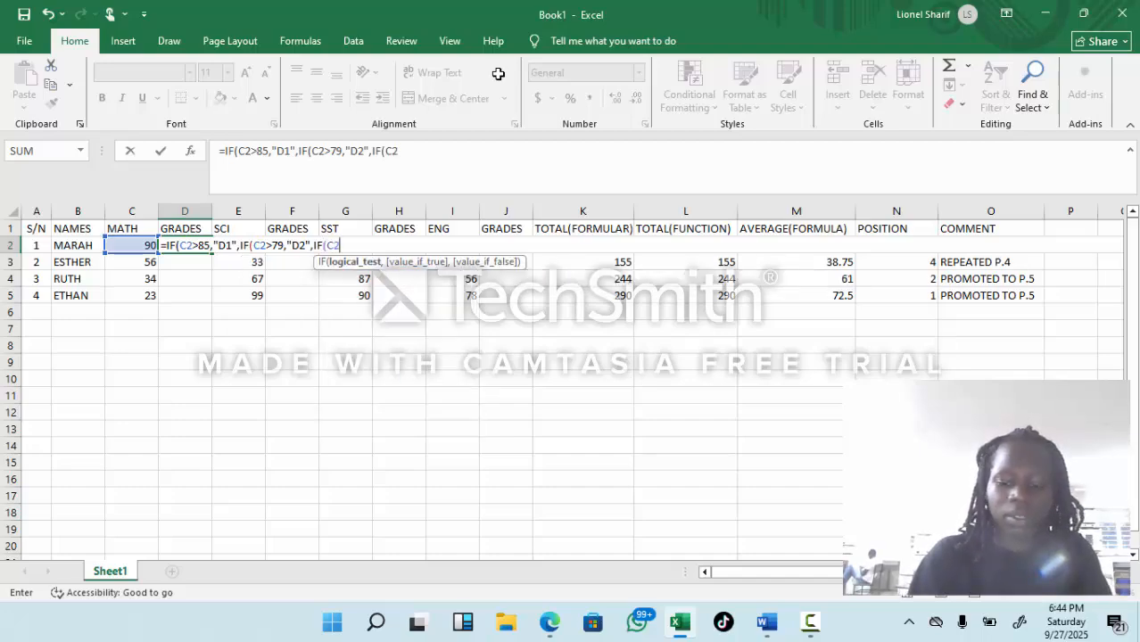
{"action": "type", "text": ">"}
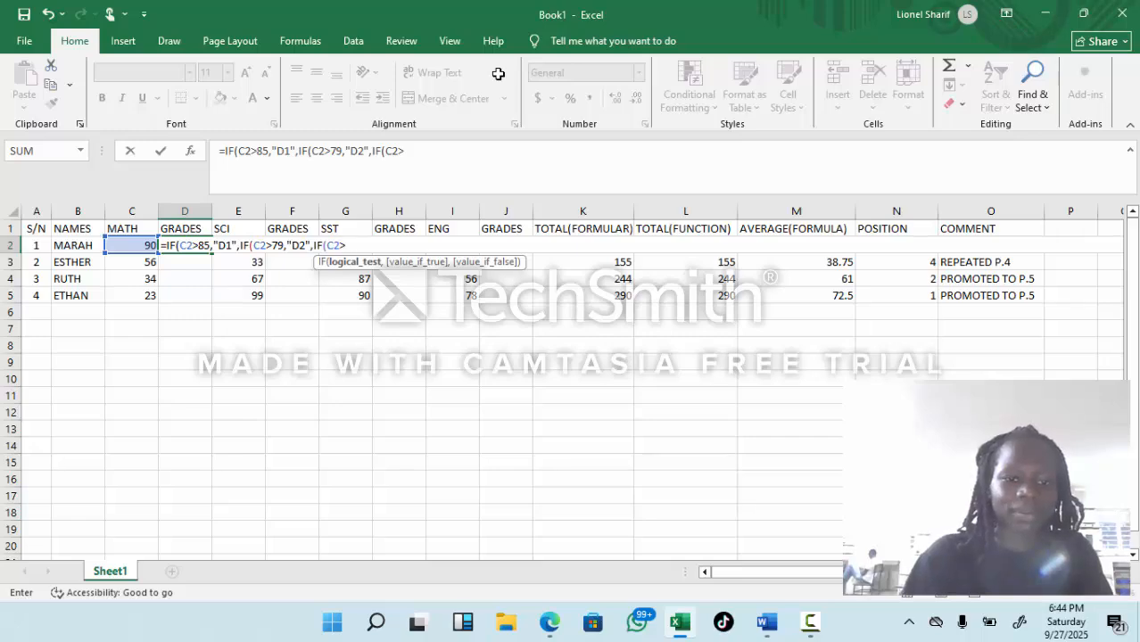
{"action": "type", "text": "75"}
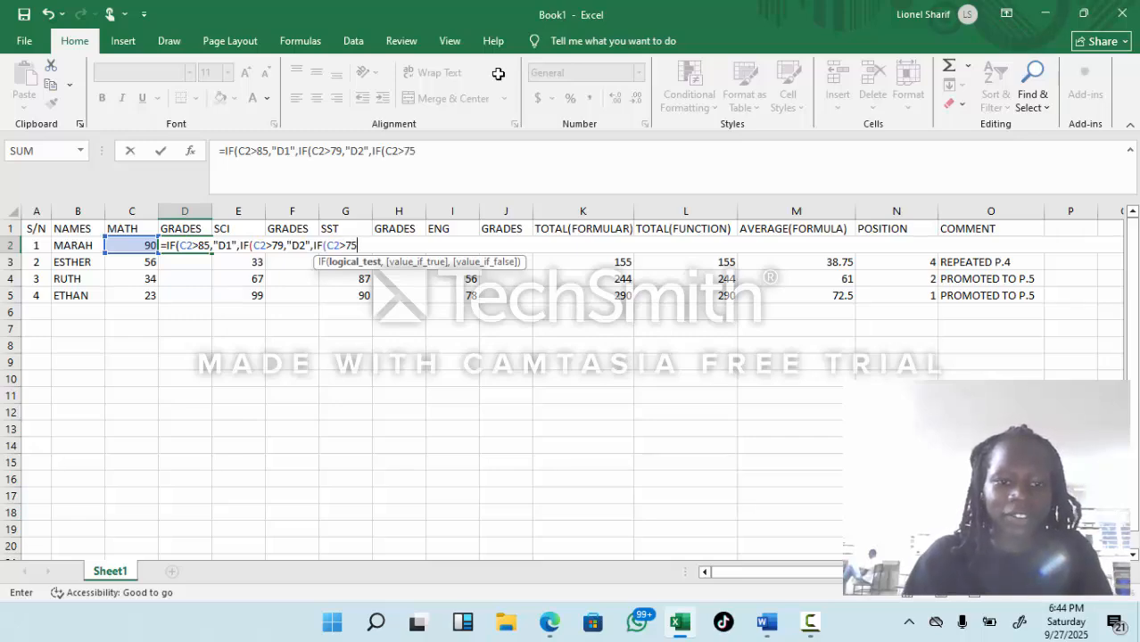
{"action": "type", "text": ",\""}
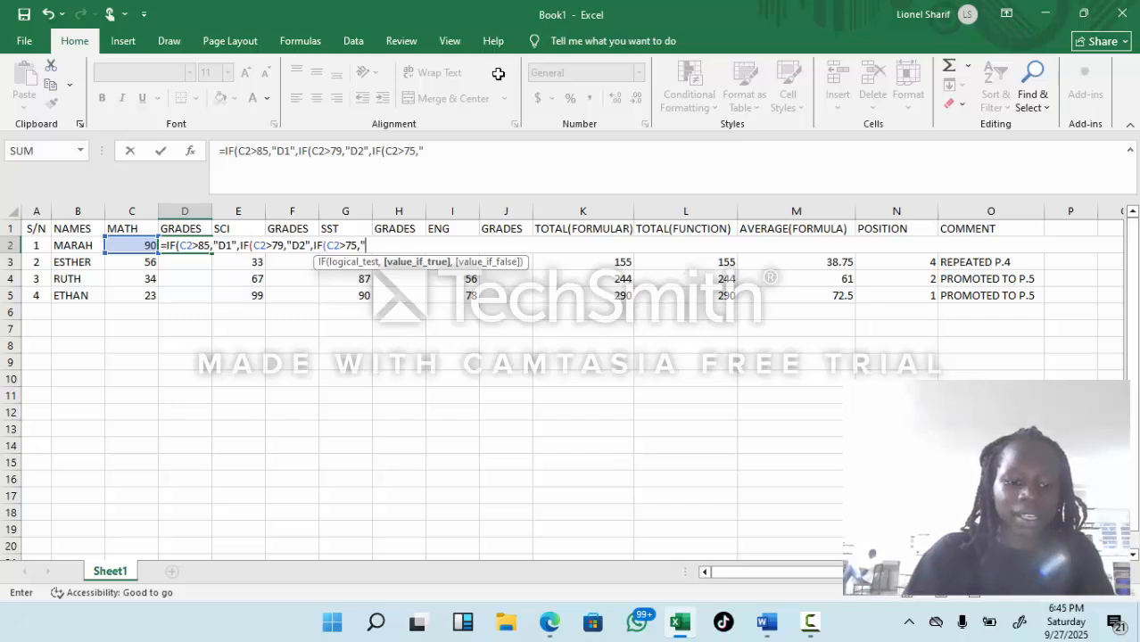
{"action": "type", "text": "C3"}
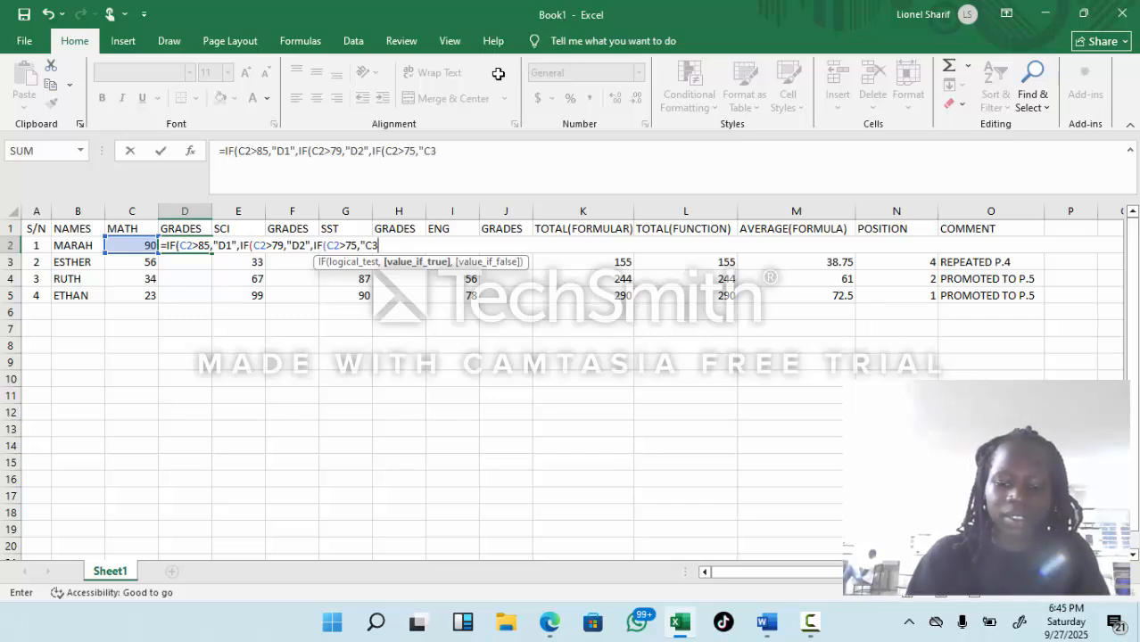
{"action": "type", "text": "\","}
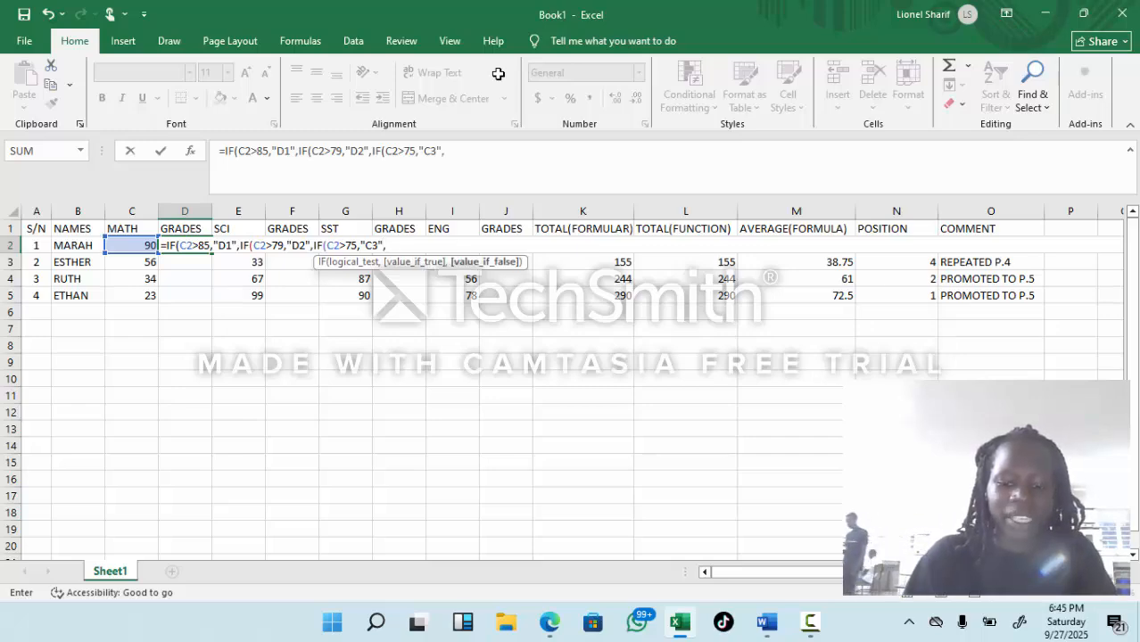
{"action": "type", "text": "IF"}
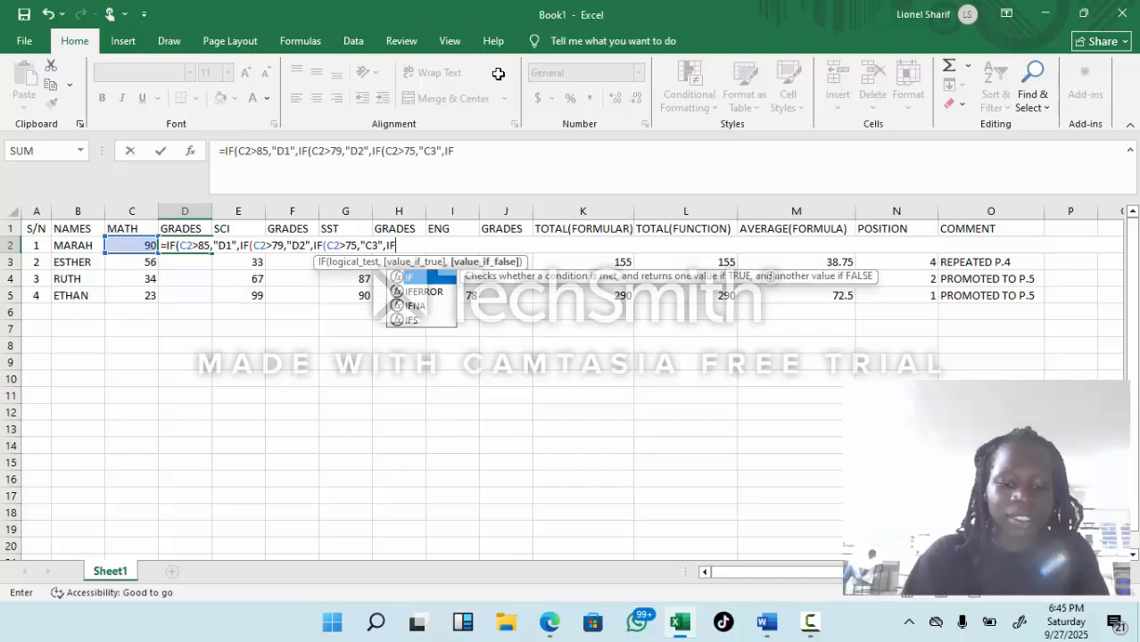
Step: Nest the condition for grade C4 in the D2 formula: IF(C2>64,"C4", leaving the value if false open
{"action": "key", "text": "Escape"}
{"action": "type", "text": "("}
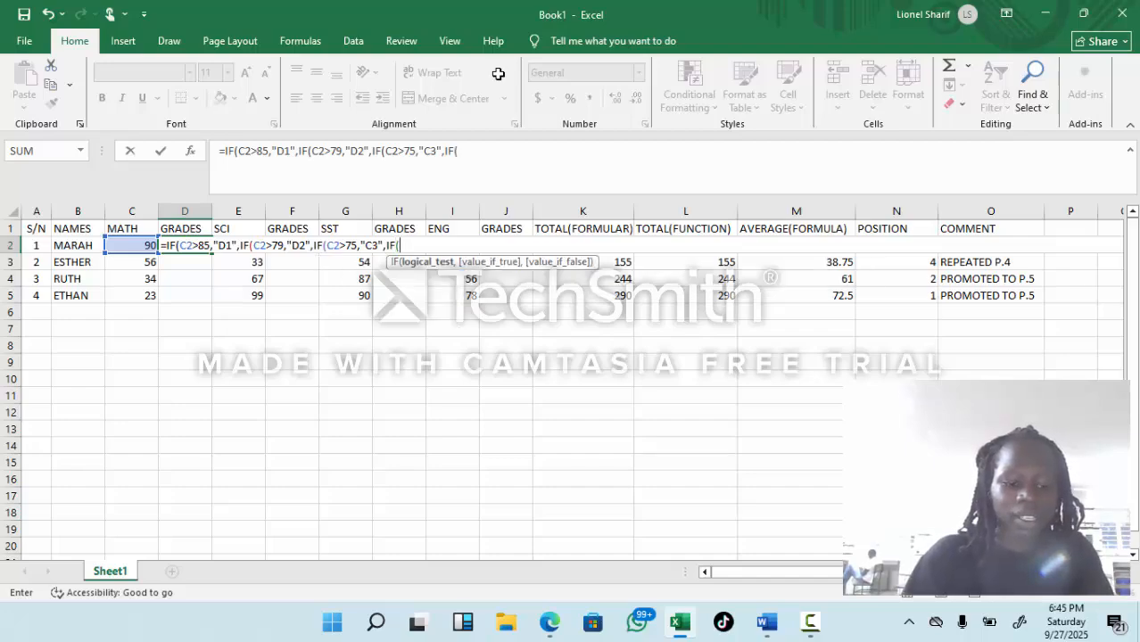
{"action": "type", "text": "C2>"}
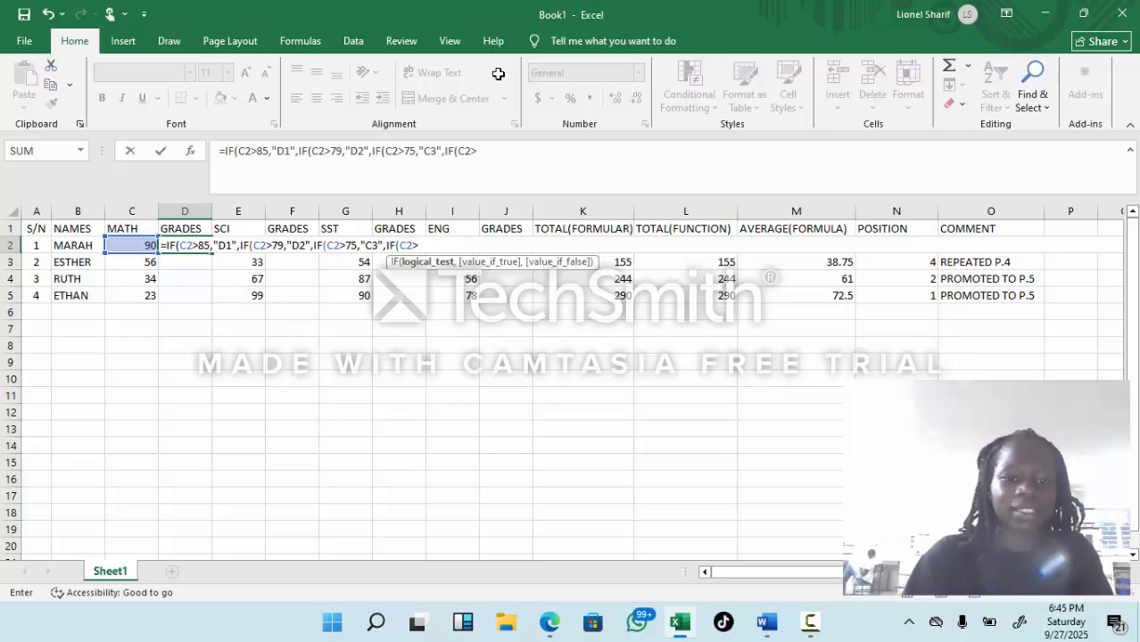
{"action": "type", "text": "6"}
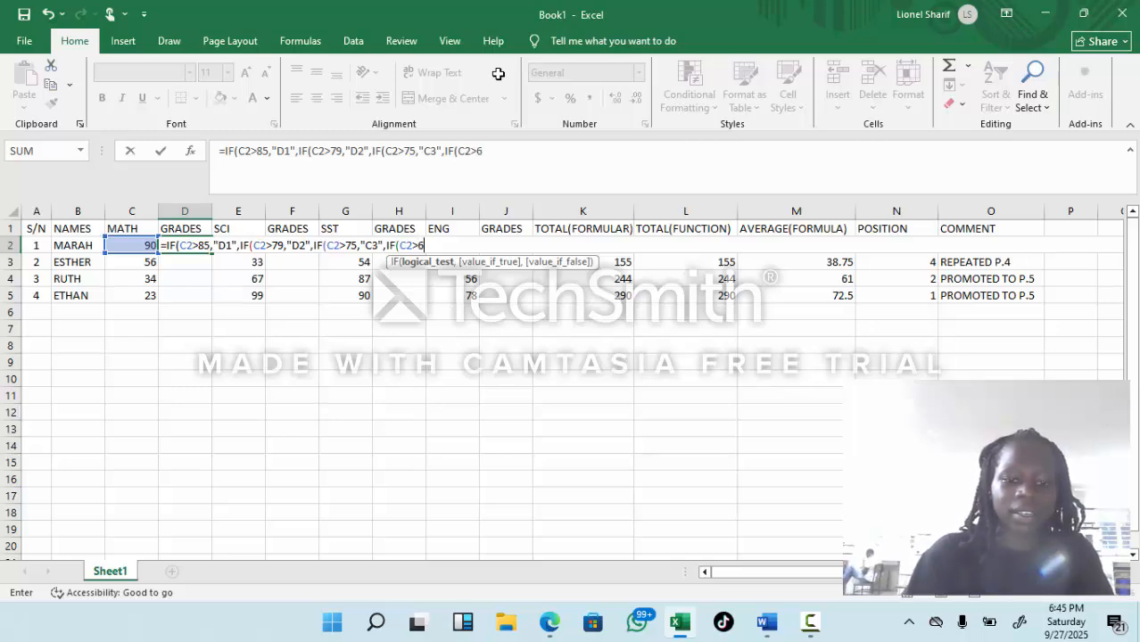
{"action": "type", "text": "4"}
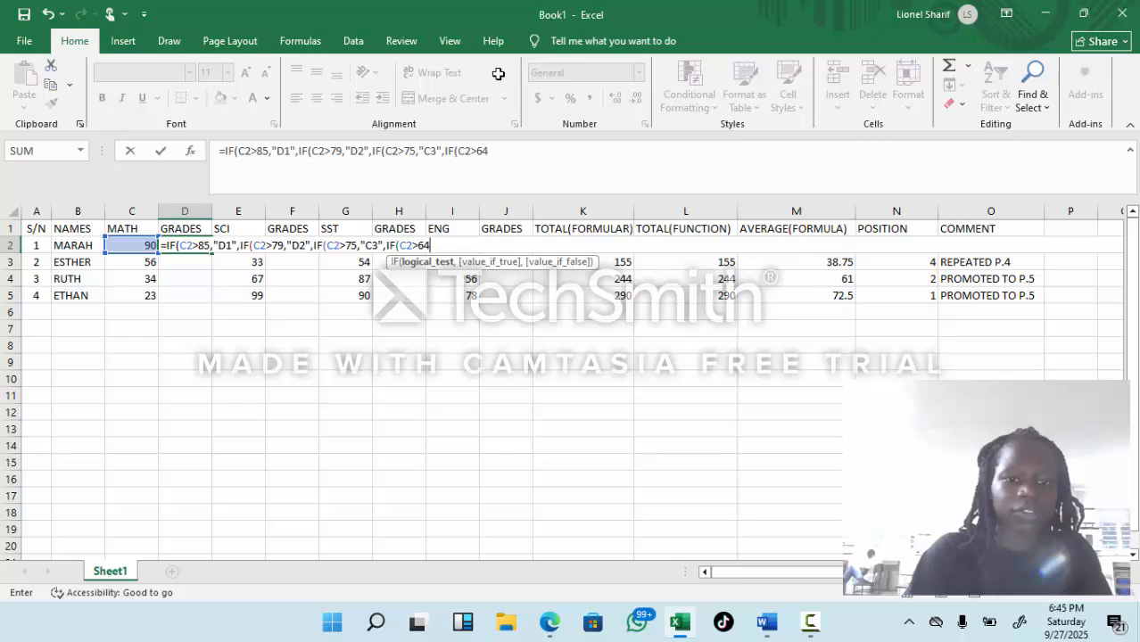
{"action": "type", "text": ","}
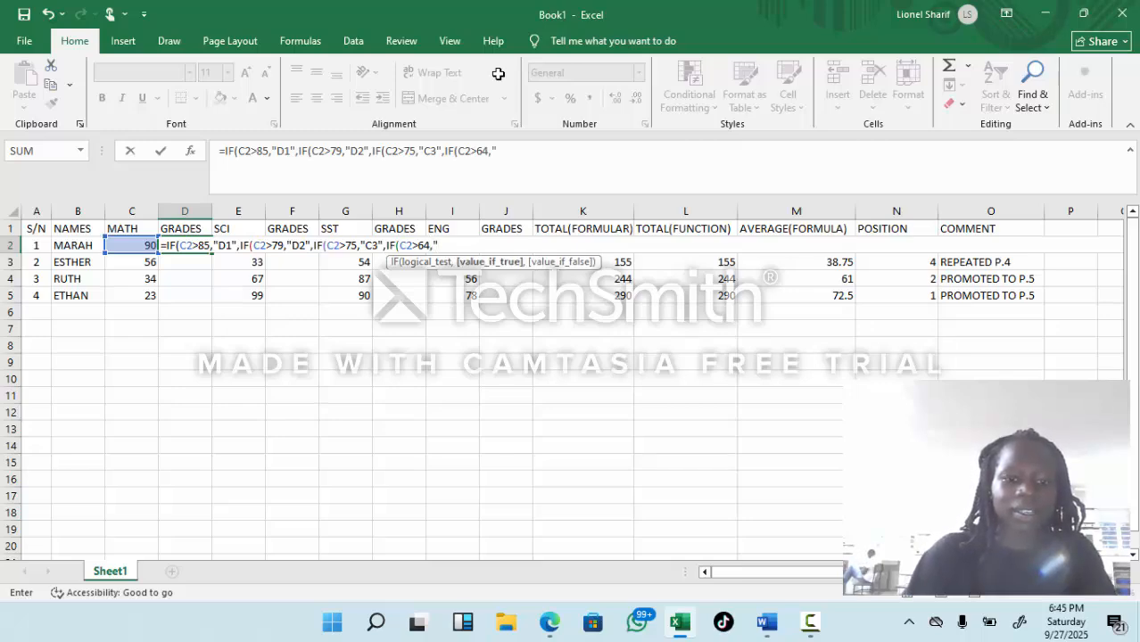
{"action": "type", "text": "\""}
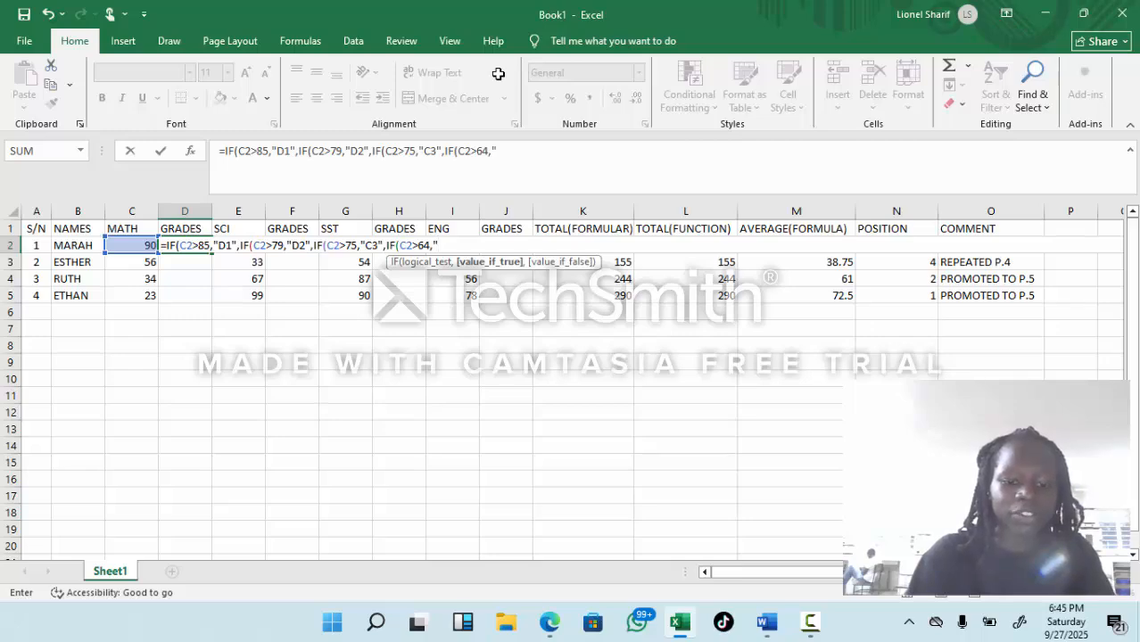
{"action": "type", "text": "C4"}
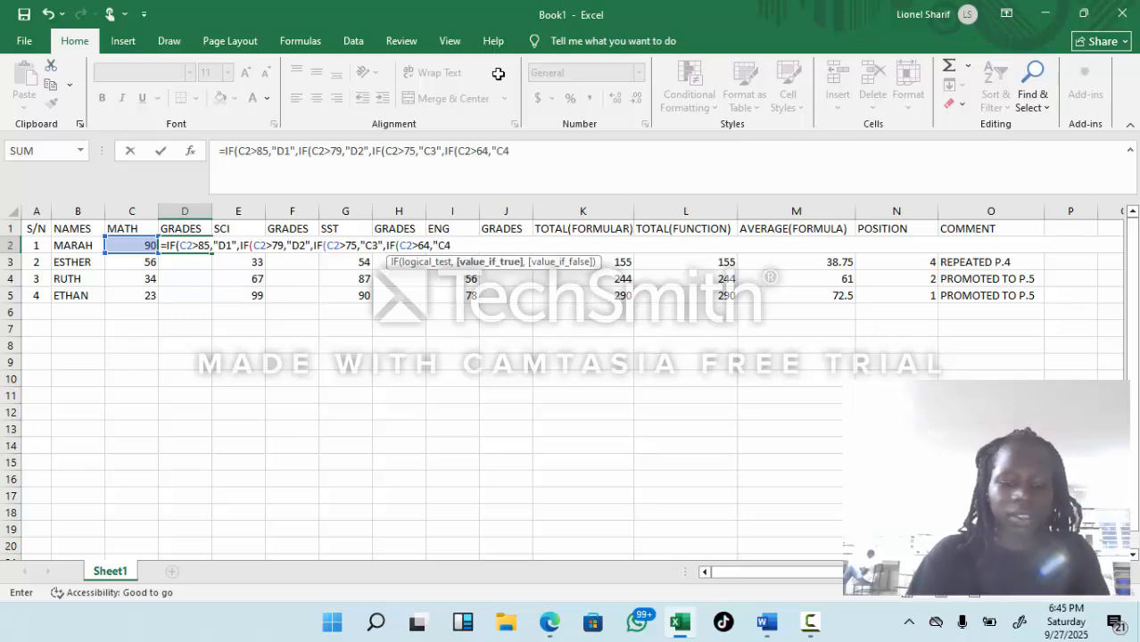
{"action": "type", "text": "\","}
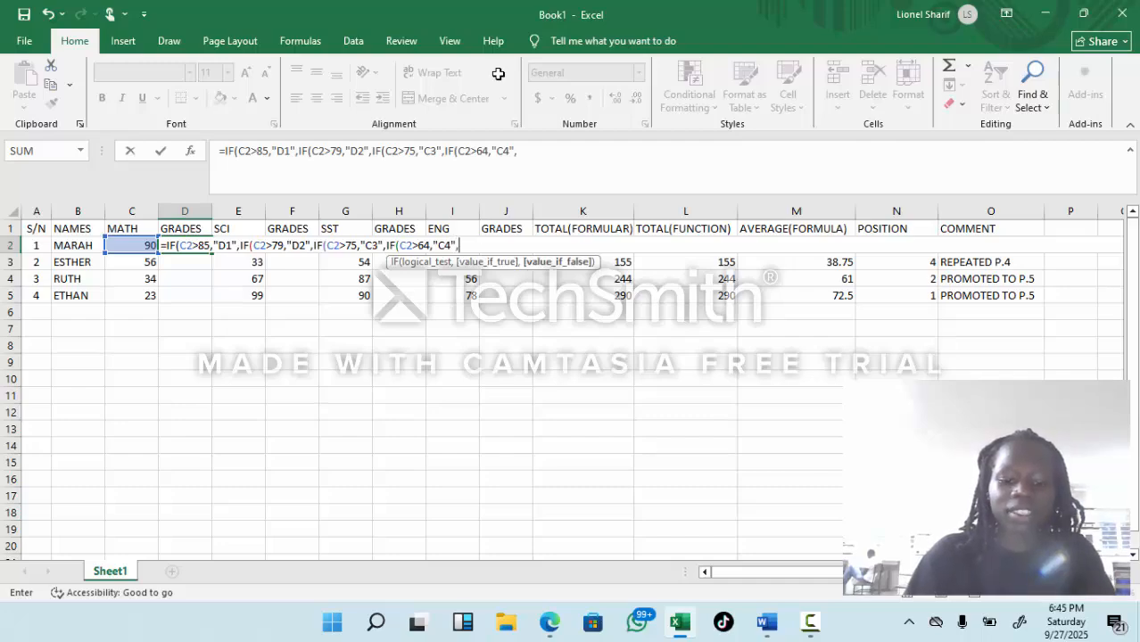
{"action": "type", "text": "F"}
Step: Nest the condition for grade C5 in the D2 formula: IF(C2>60,"C5", leaving the value if false open
{"action": "key", "text": "BackSpace"}
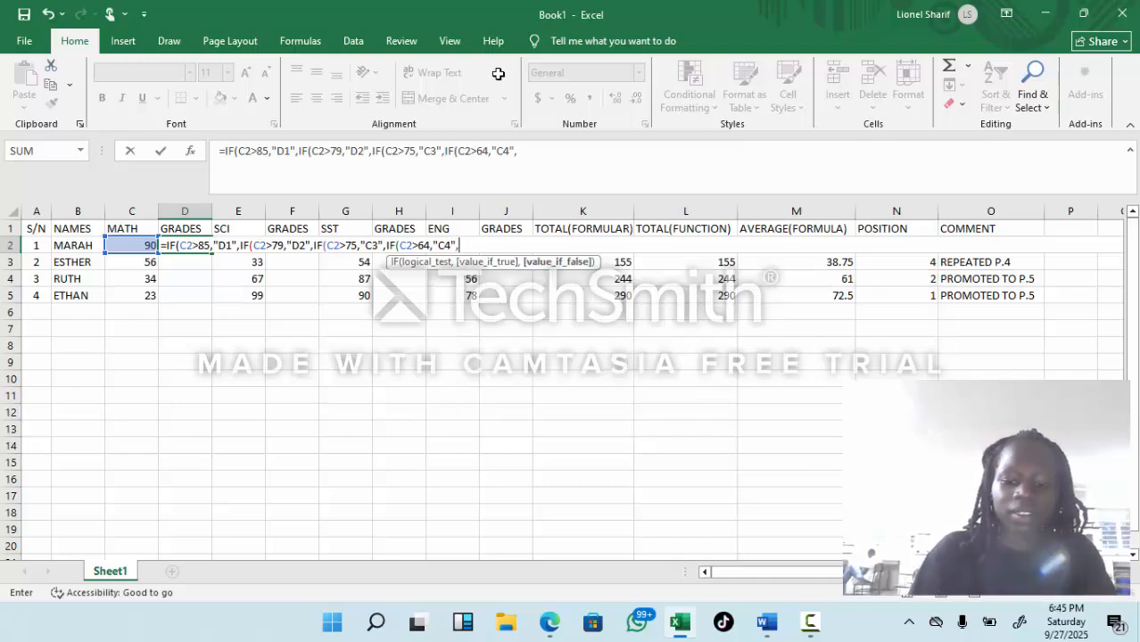
{"action": "type", "text": "IF"}
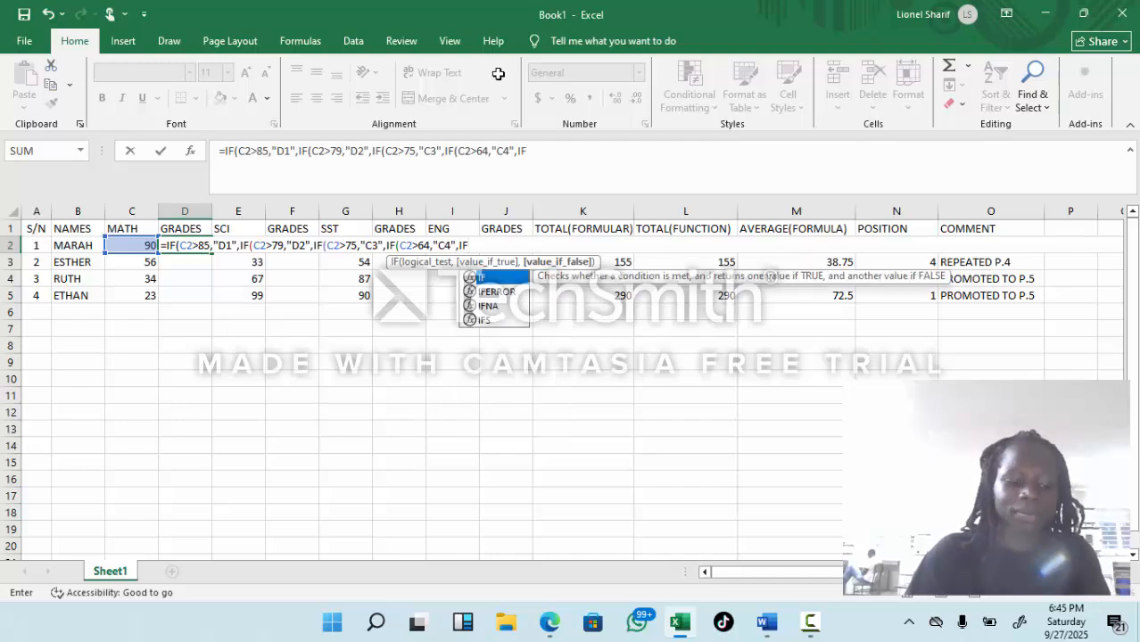
{"action": "type", "text": "("}
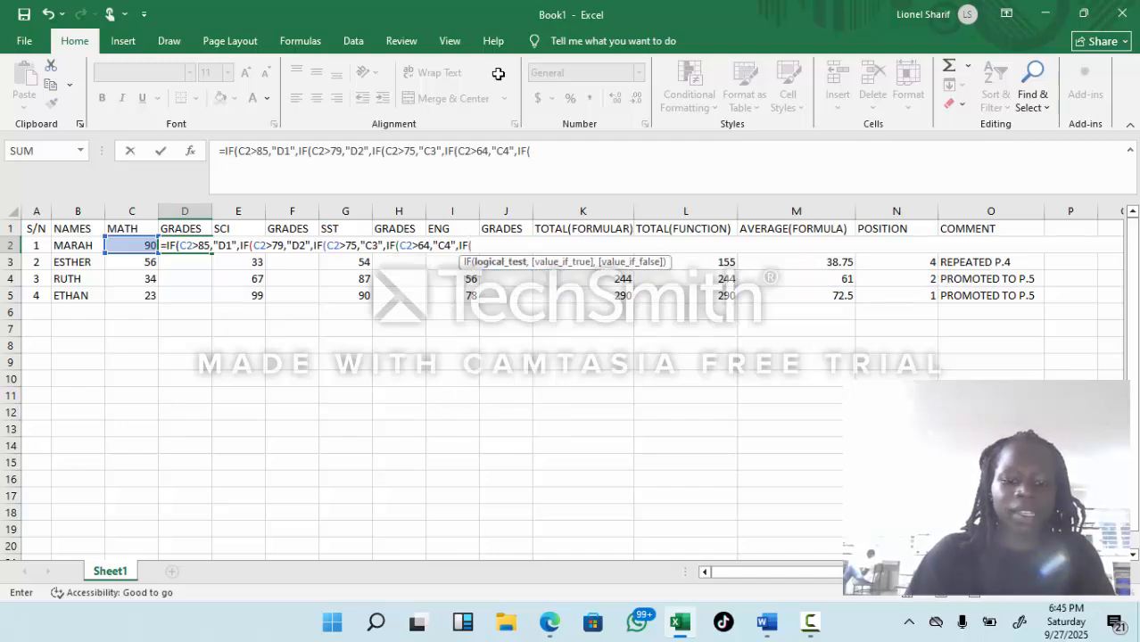
{"action": "type", "text": "C2"}
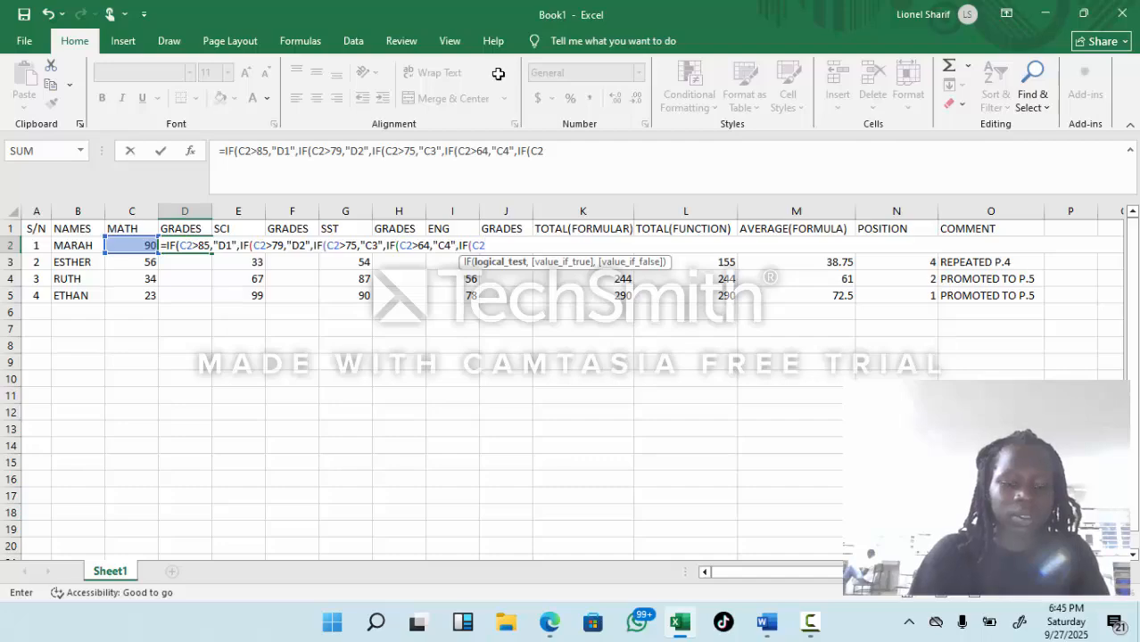
{"action": "type", "text": ">"}
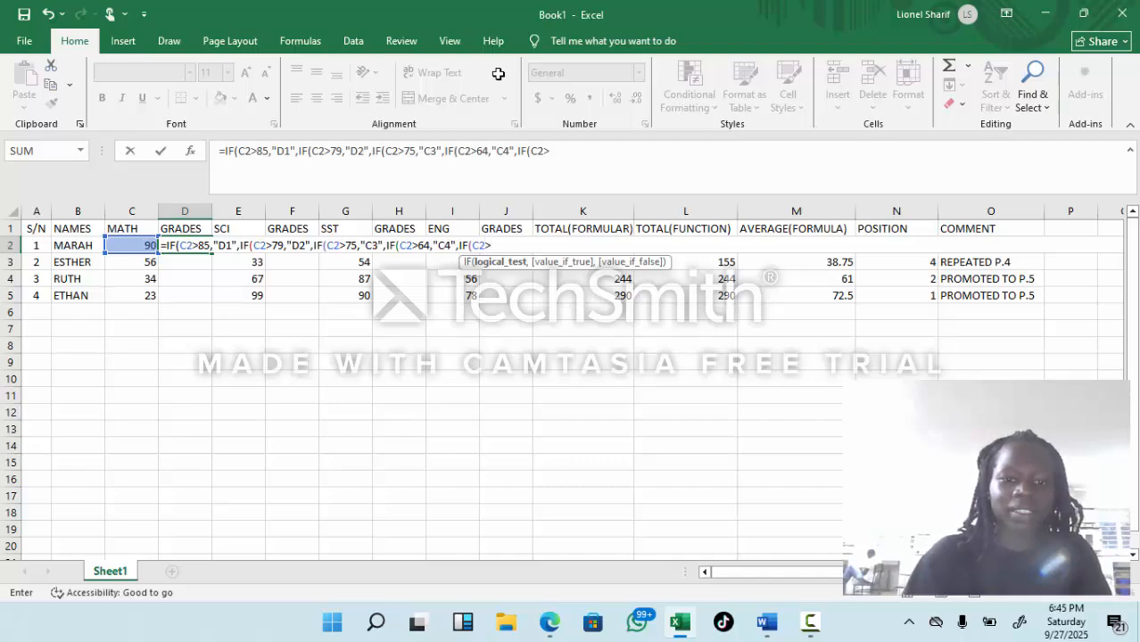
{"action": "type", "text": "6"}
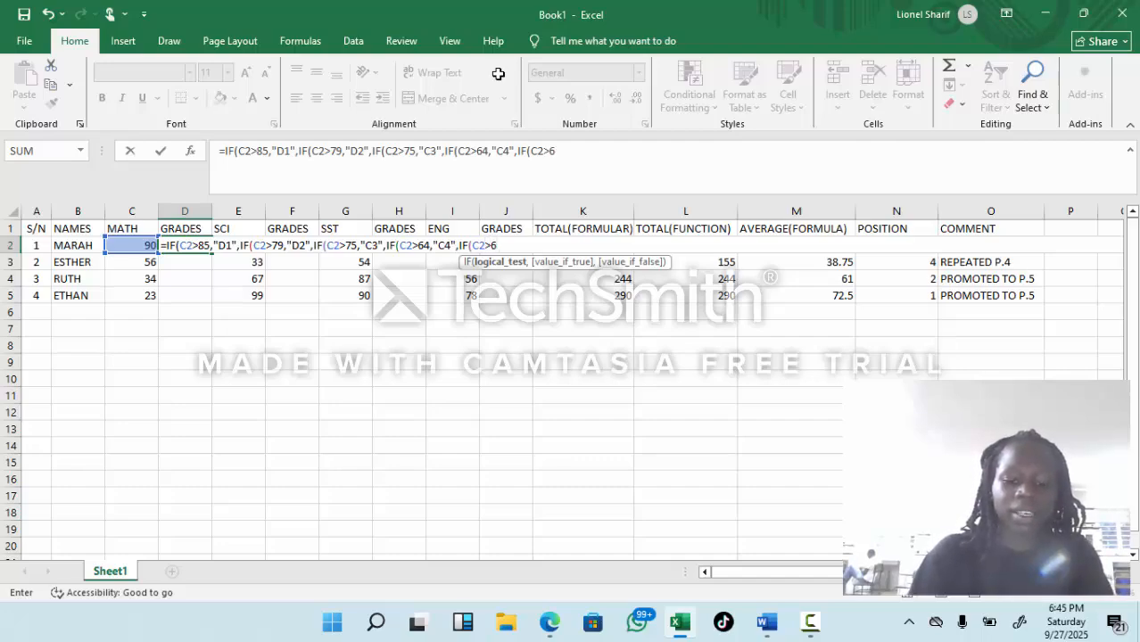
{"action": "type", "text": "0"}
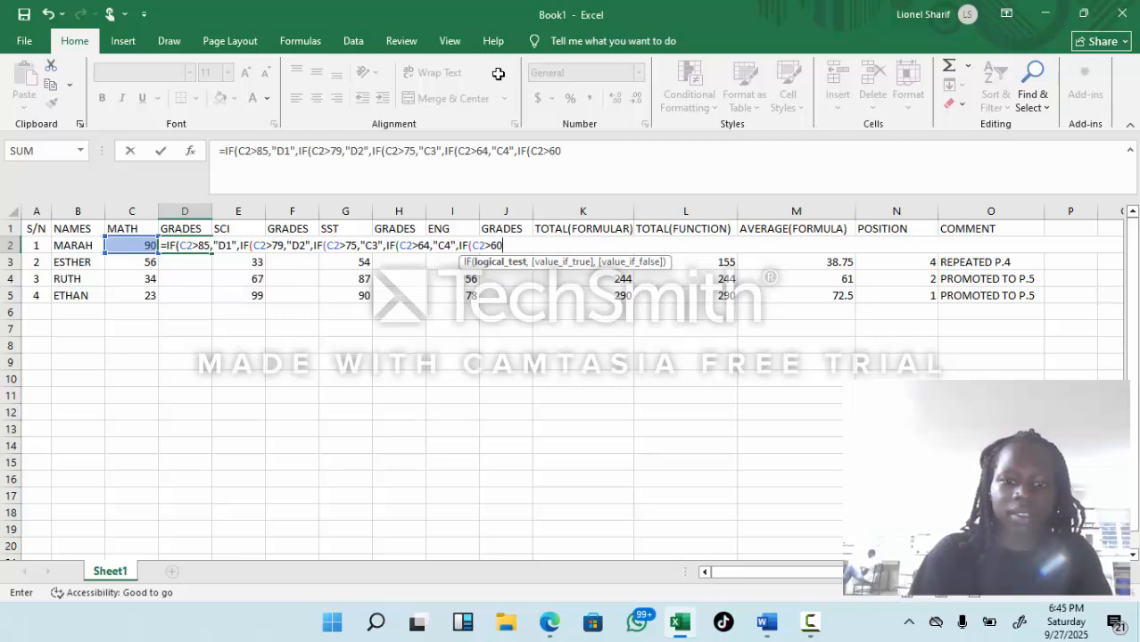
{"action": "type", "text": ",\""}
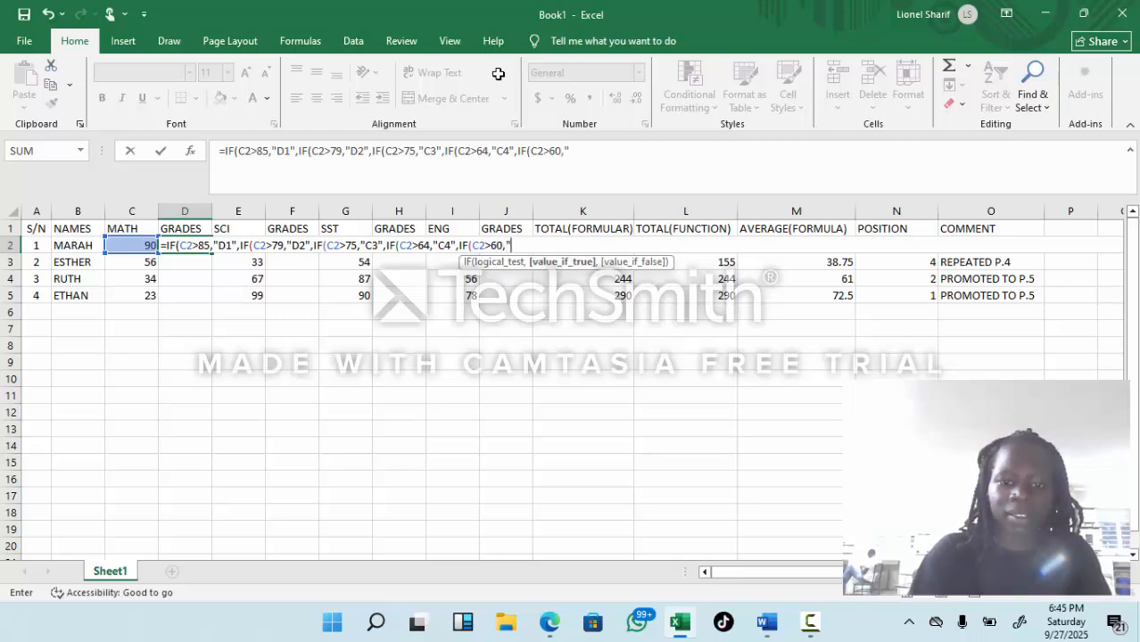
{"action": "type", "text": "C5"}
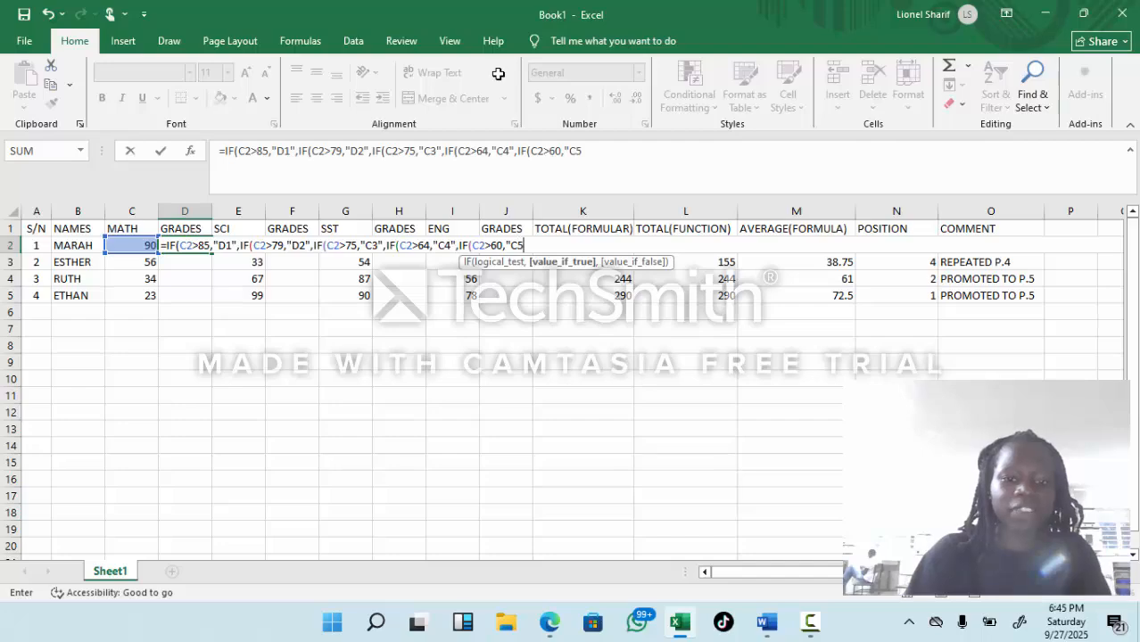
{"action": "type", "text": "\","}
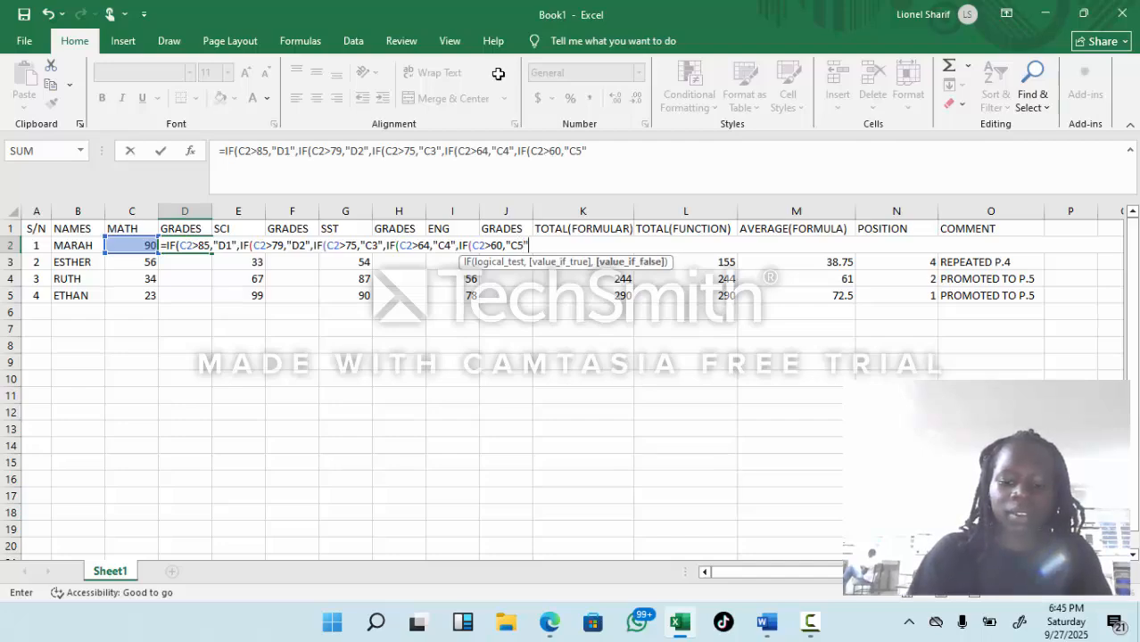
{"action": "type", "text": "IF"}
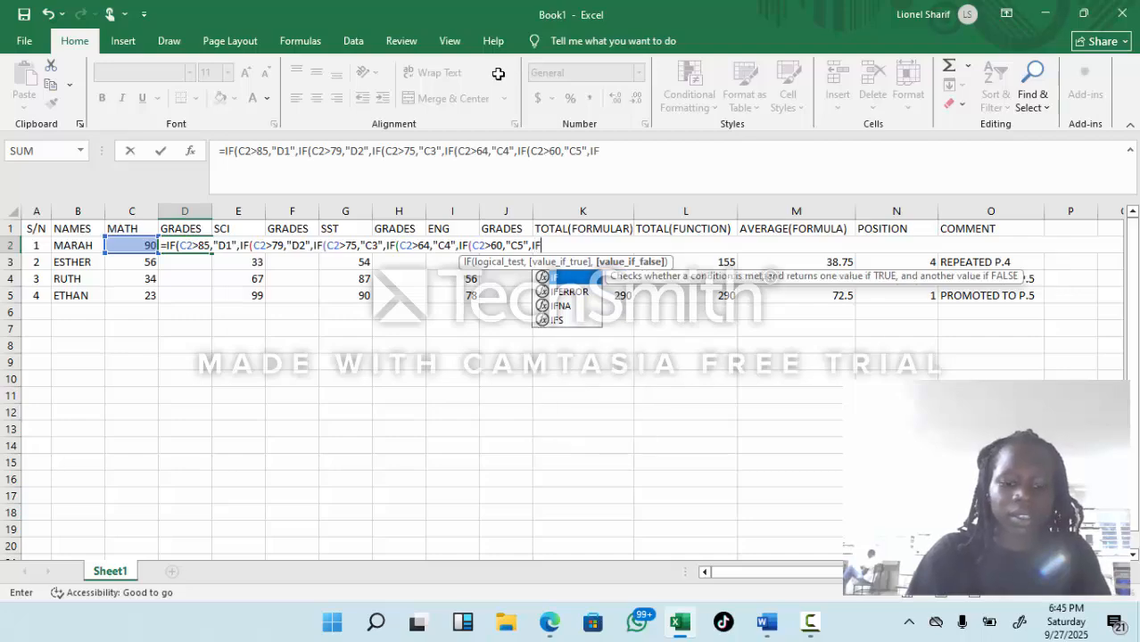
{"action": "type", "text": "("}
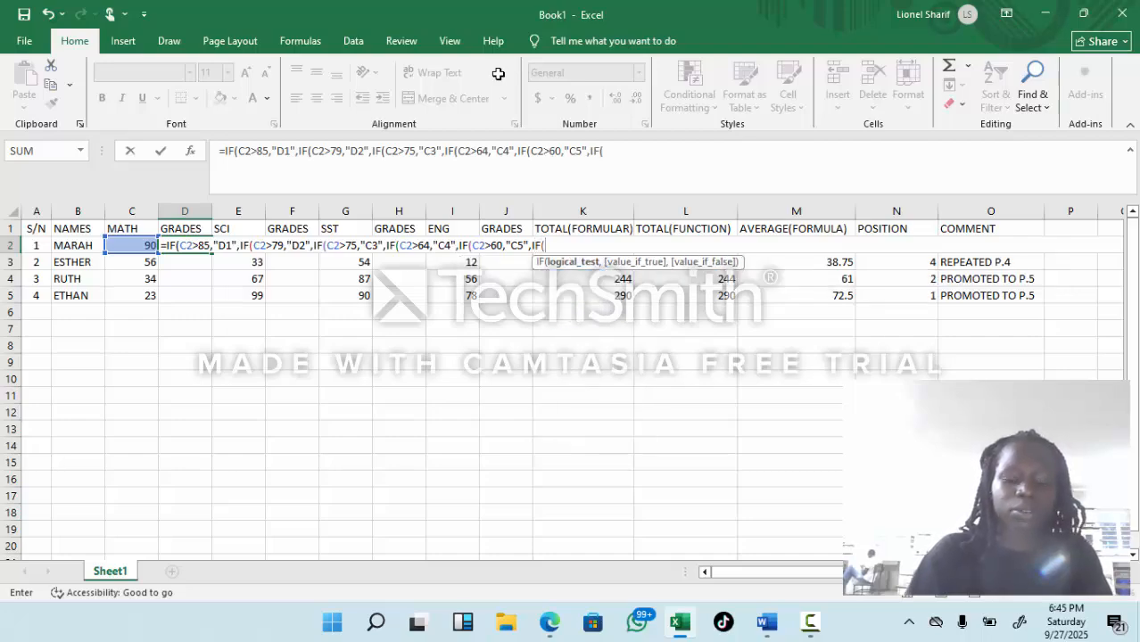
{"action": "type", "text": "C2"}
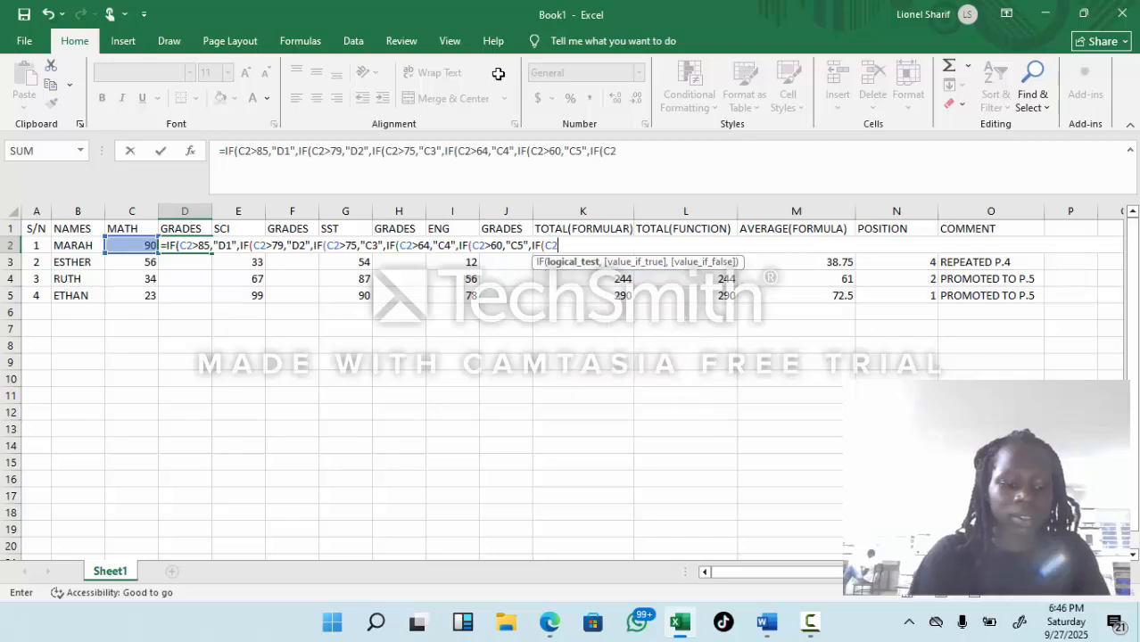
{"action": "type", "text": ">"}
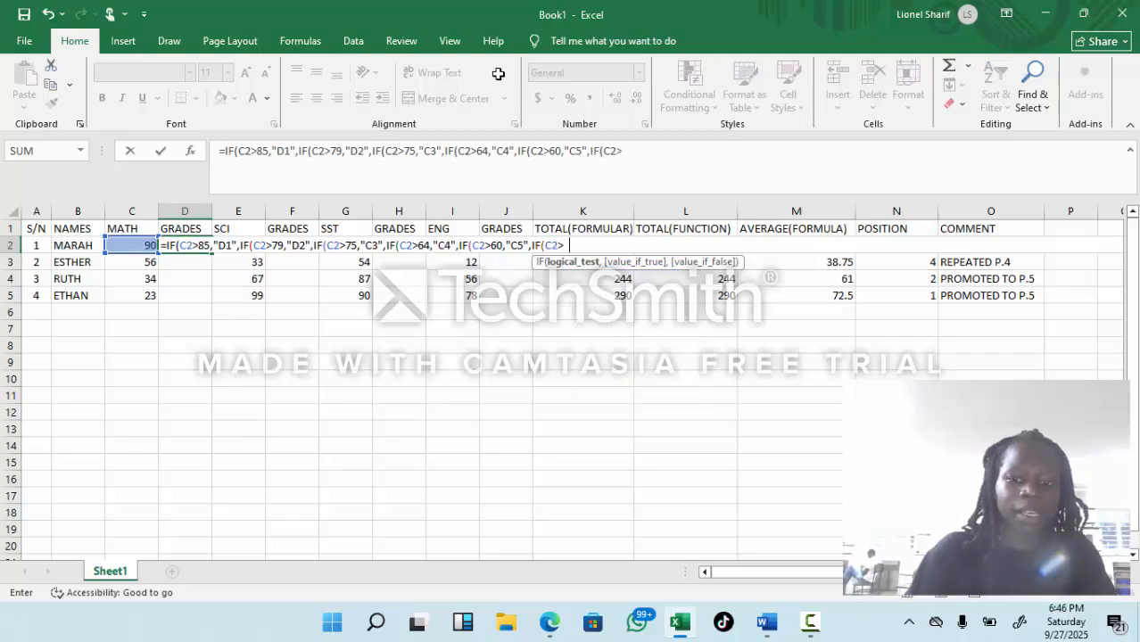
{"action": "type", "text": "55,"}
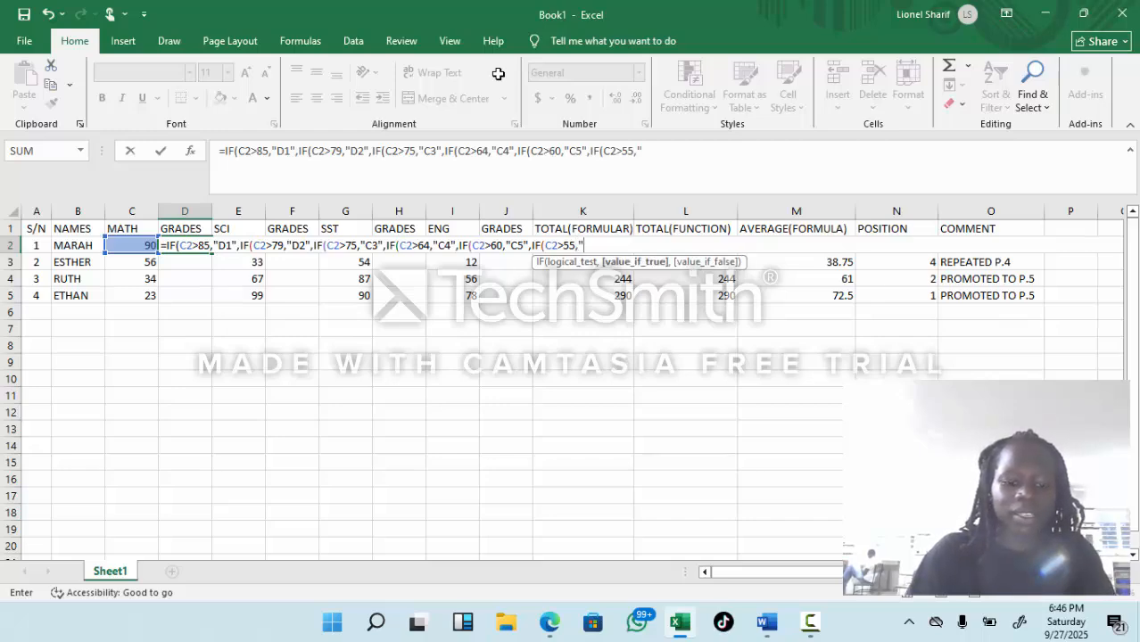
{"action": "type", "text": "\"C6"}
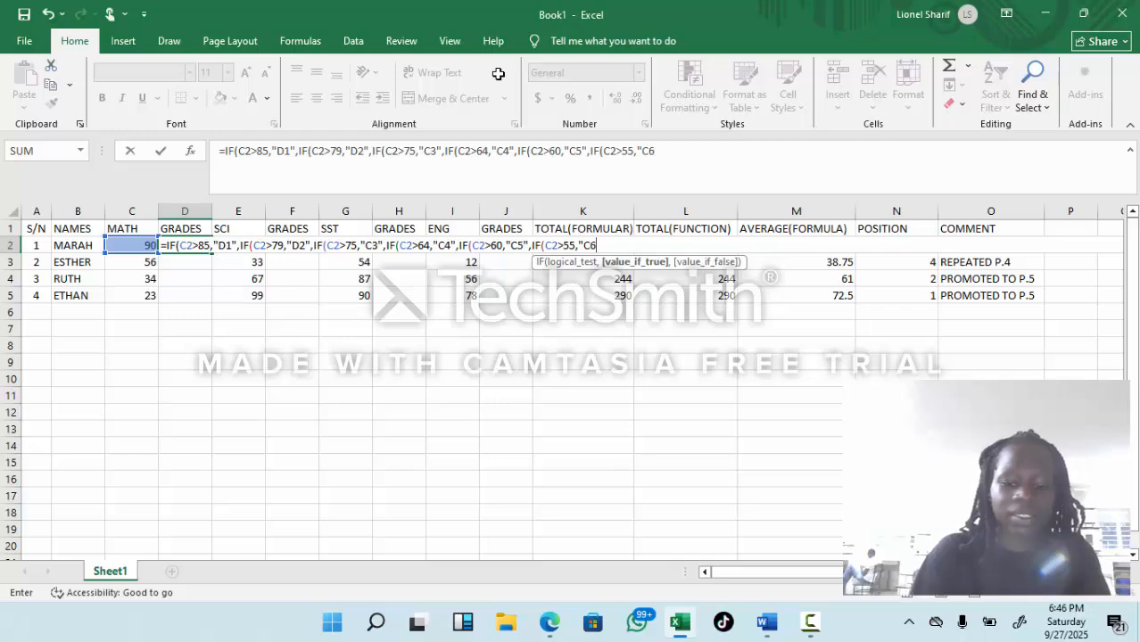
{"action": "type", "text": "\""}
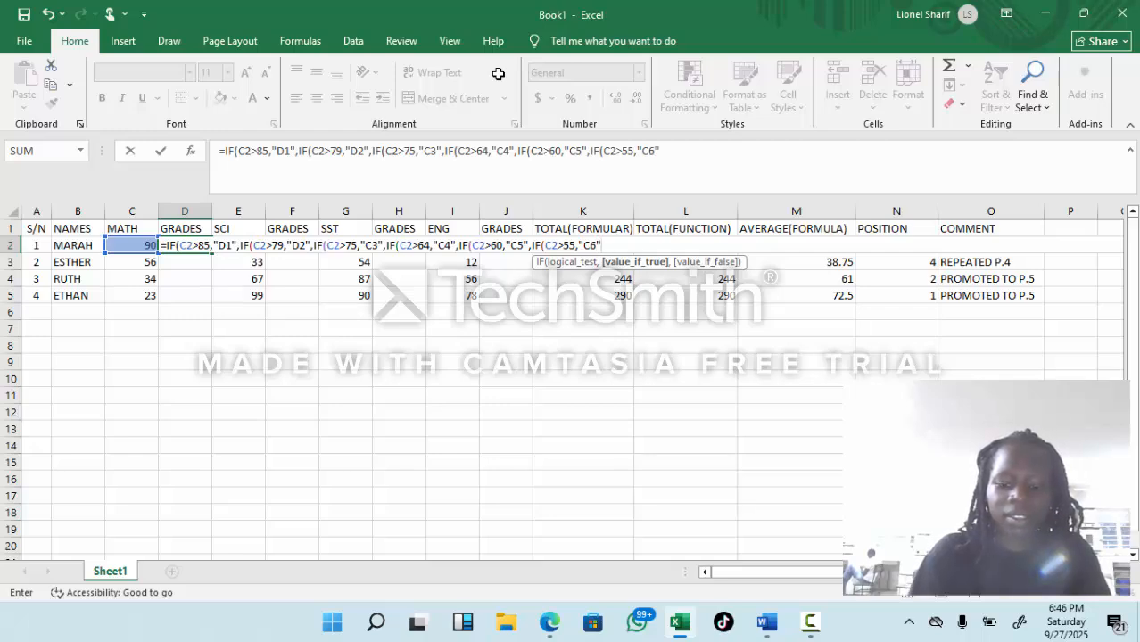
{"action": "type", "text": ","}
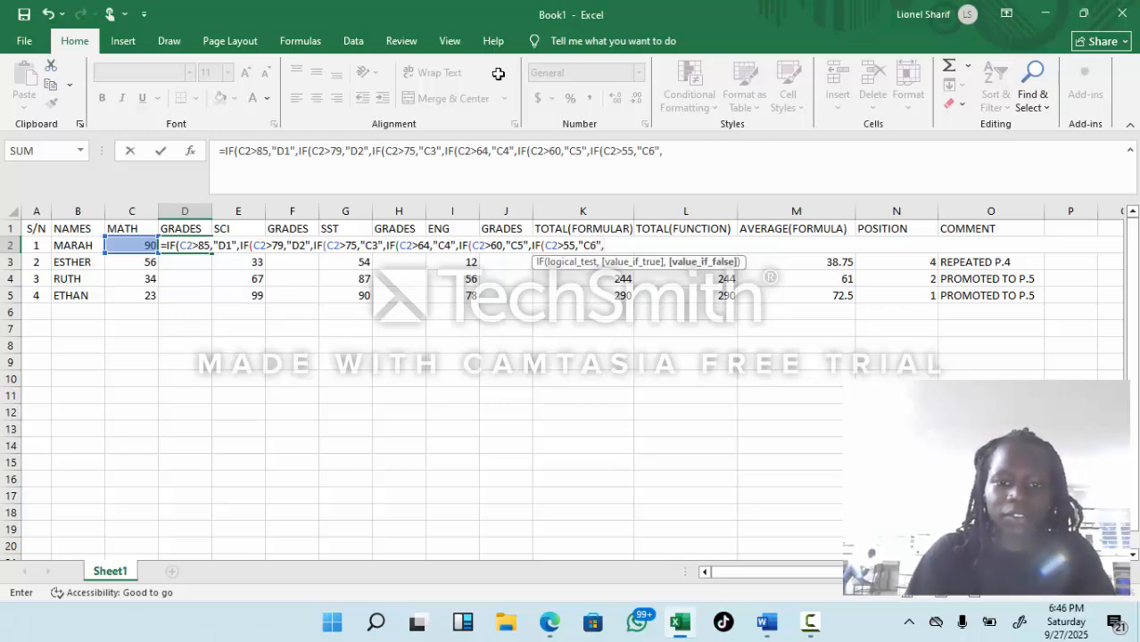
{"action": "type", "text": "IF"}
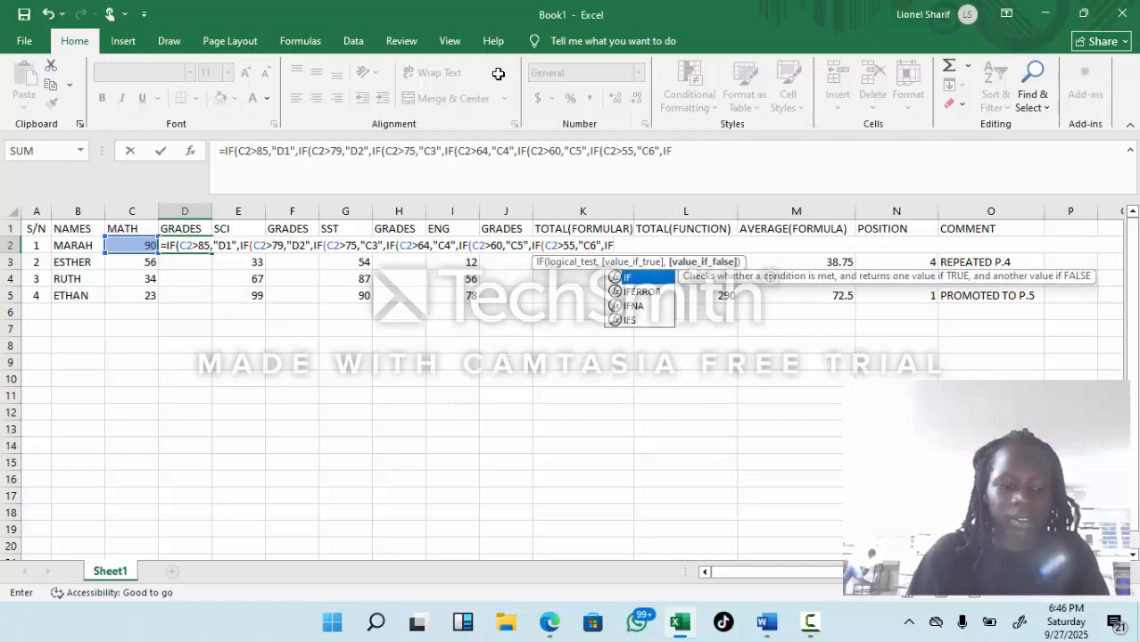
{"action": "type", "text": "("}
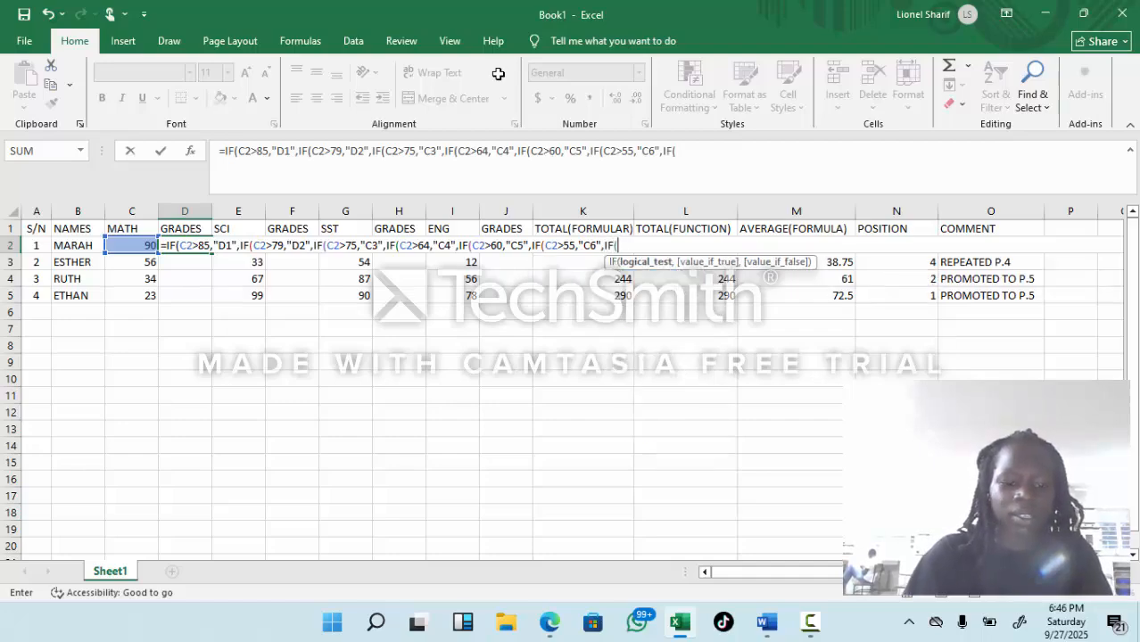
{"action": "type", "text": "C2"}
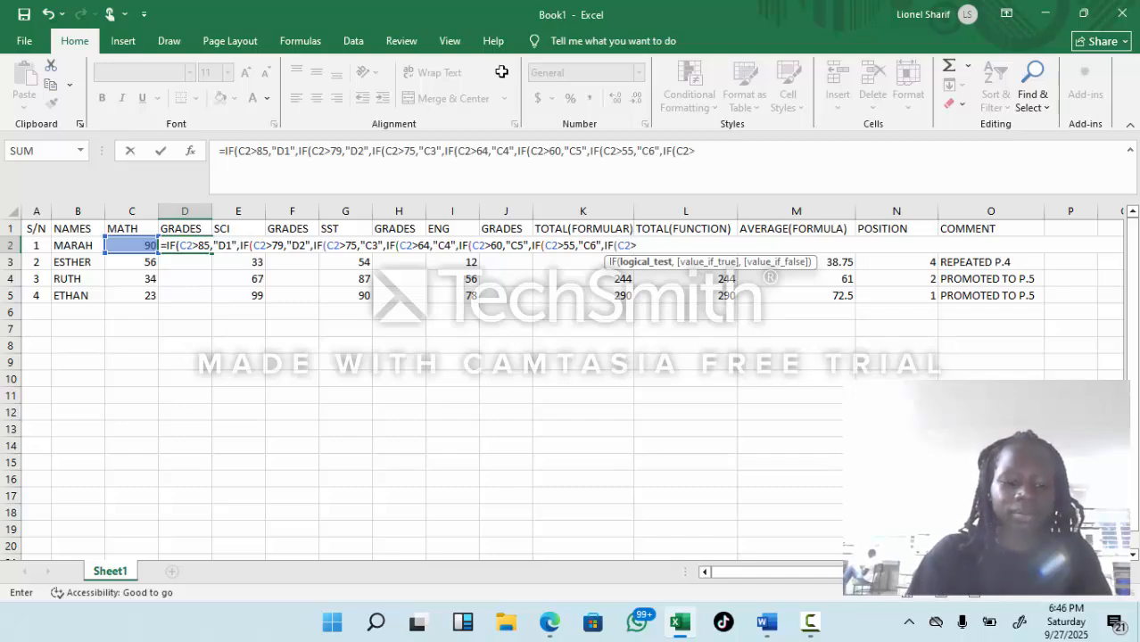
Step: Nest the condition for grade P7 in the D2 formula: IF(C2>50,"P7", leaving the value if false open
{"action": "type", "text": ">"}
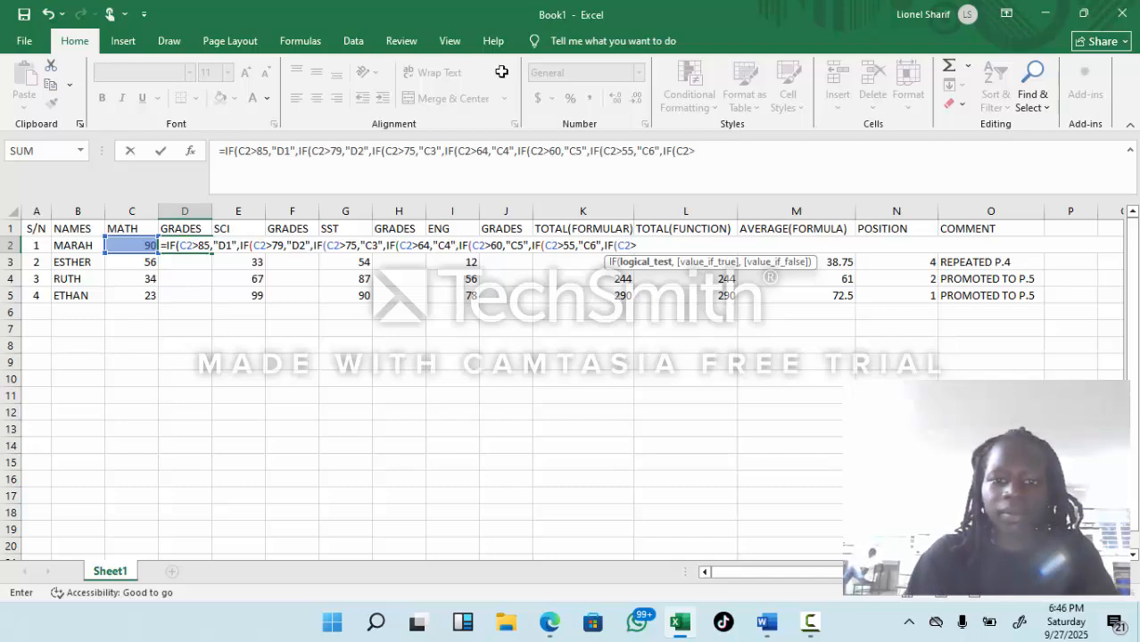
{"action": "type", "text": "5"}
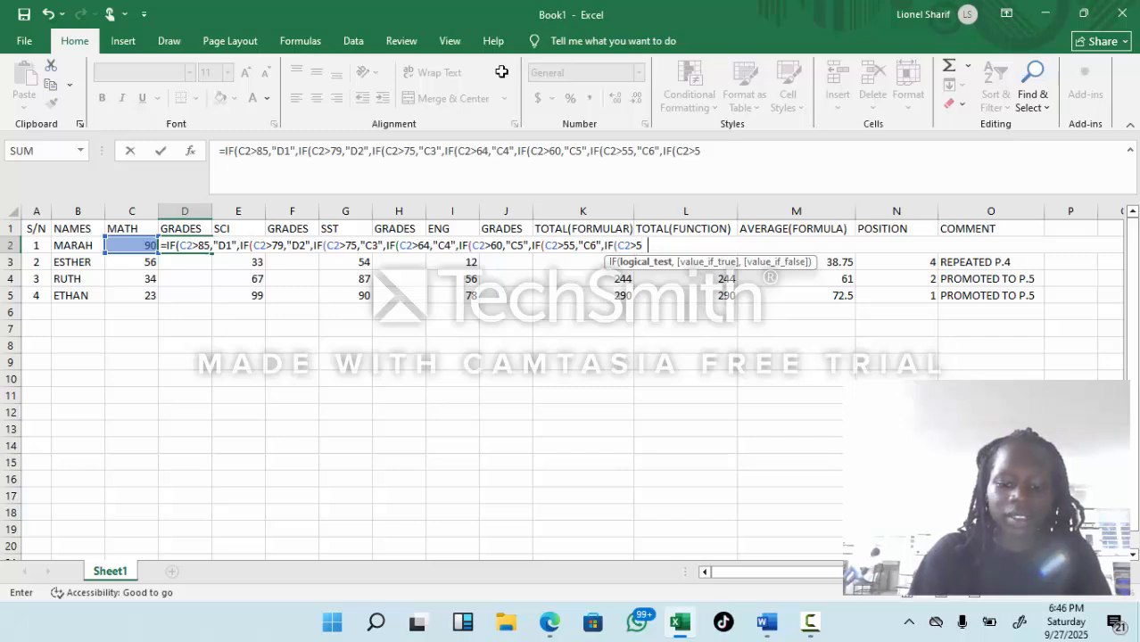
{"action": "type", "text": "0,\""}
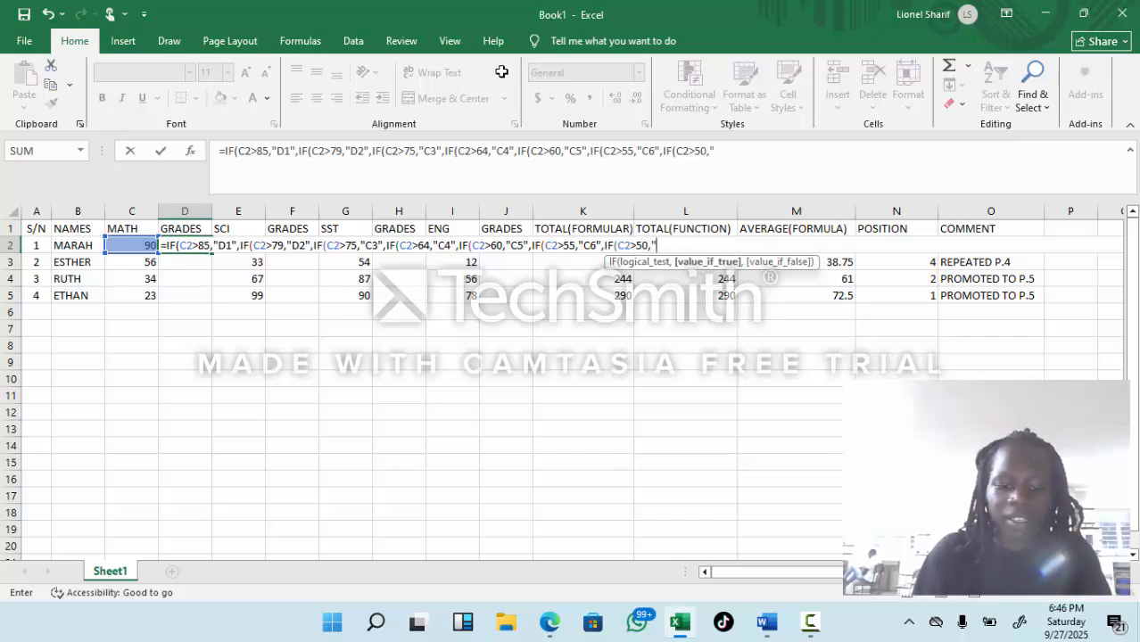
{"action": "type", "text": "P"}
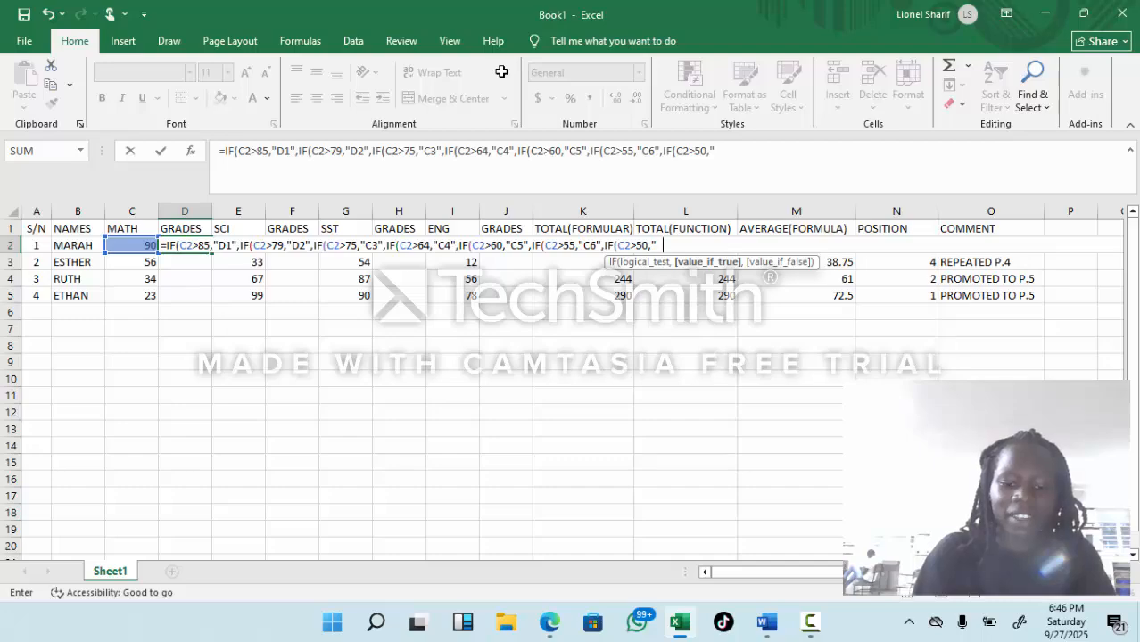
{"action": "type", "text": "7"}
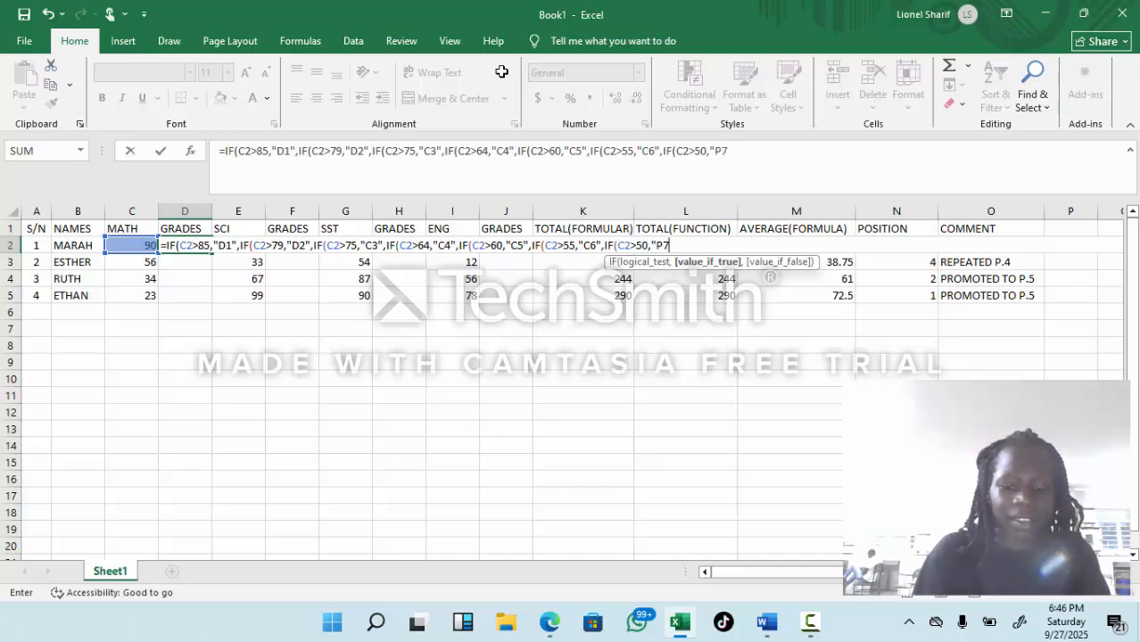
{"action": "type", "text": "\","}
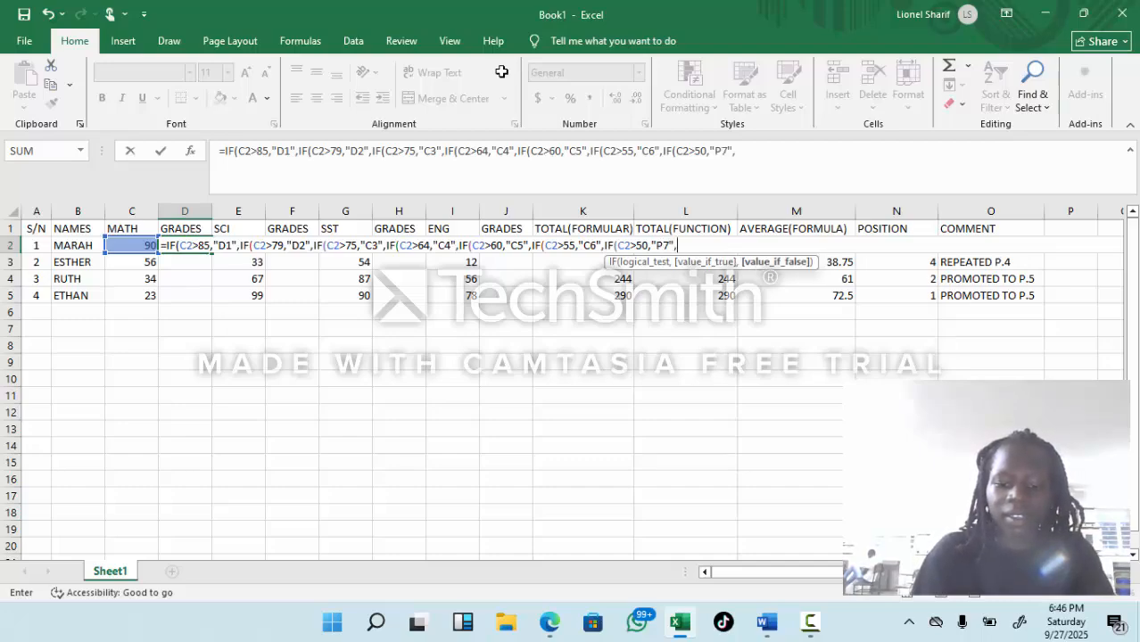
{"action": "type", "text": "IF"}
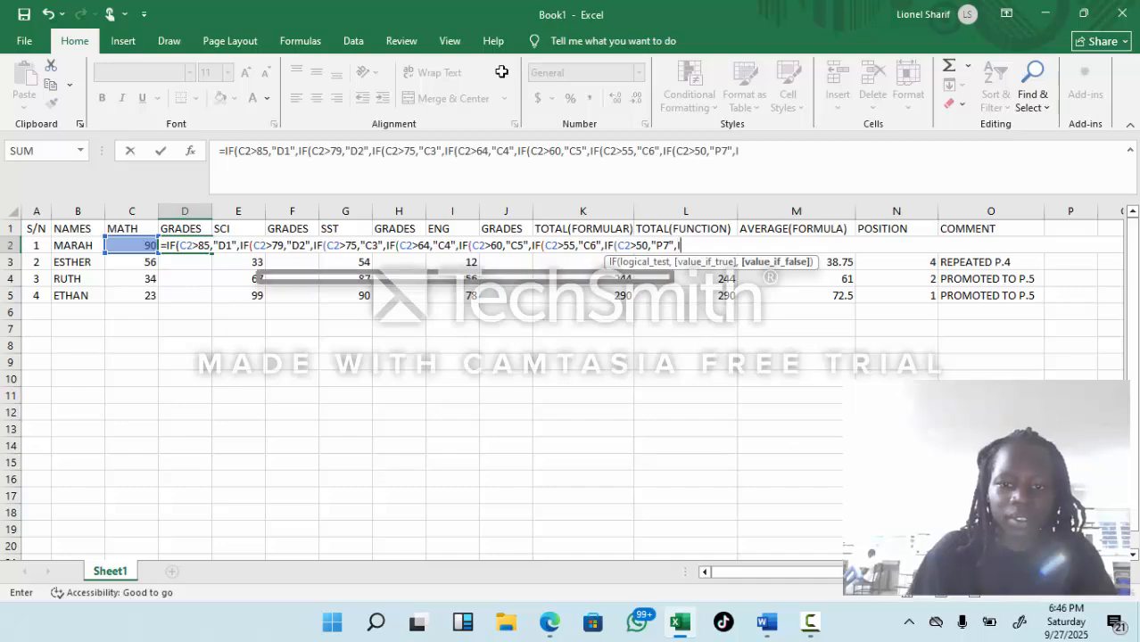
{"action": "type", "text": "("}
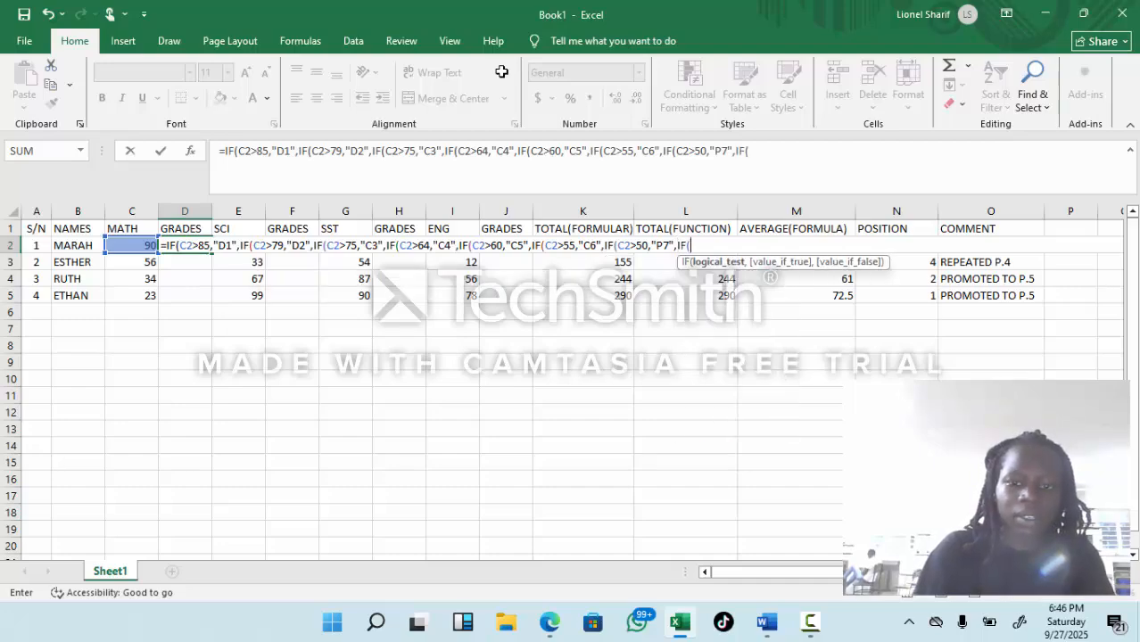
{"action": "type", "text": "C2"}
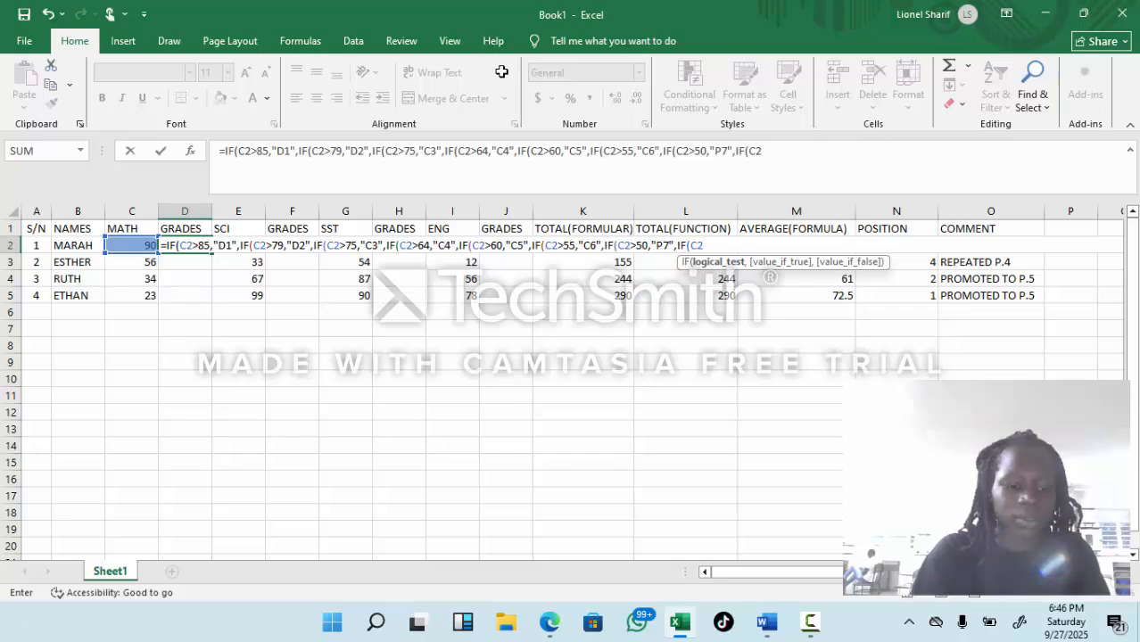
{"action": "type", "text": ">"}
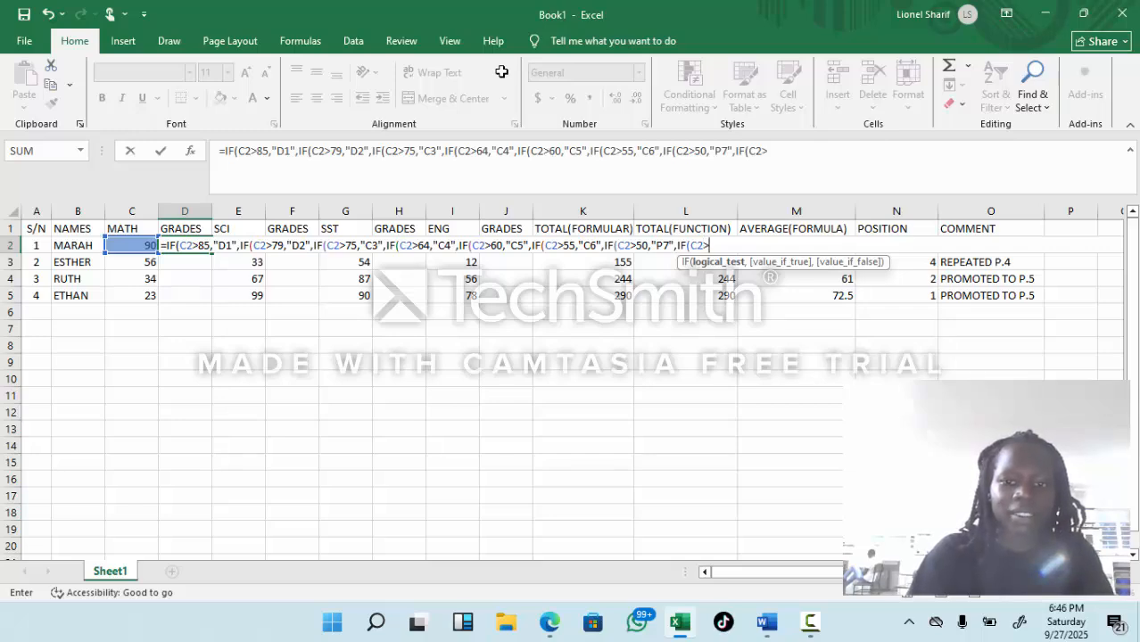
{"action": "type", "text": "44"}
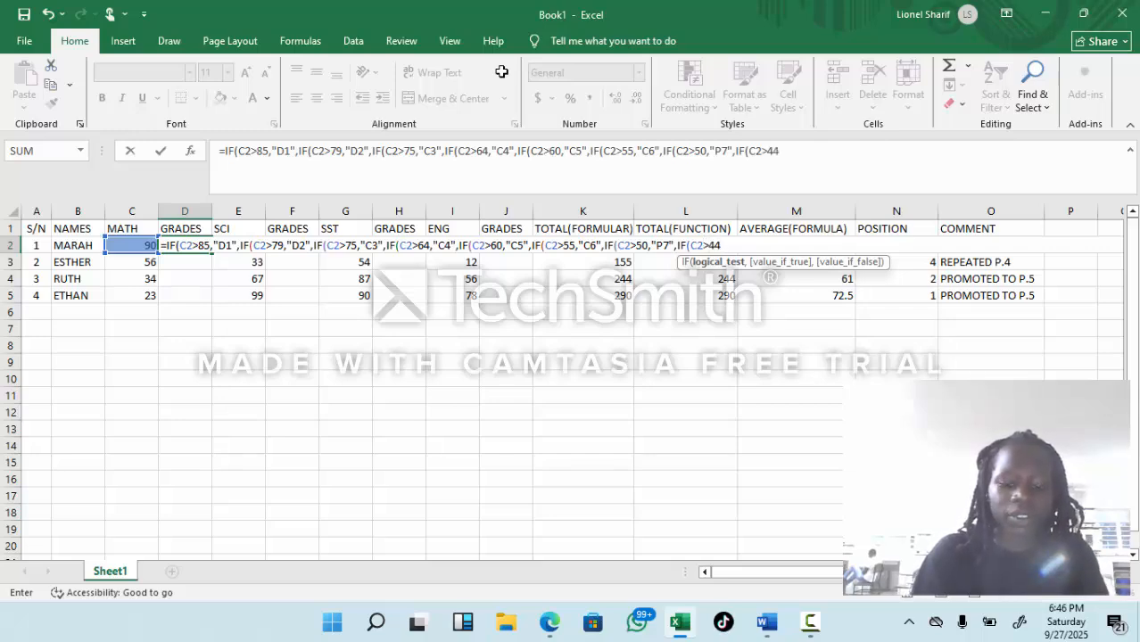
{"action": "type", "text": ",\""}
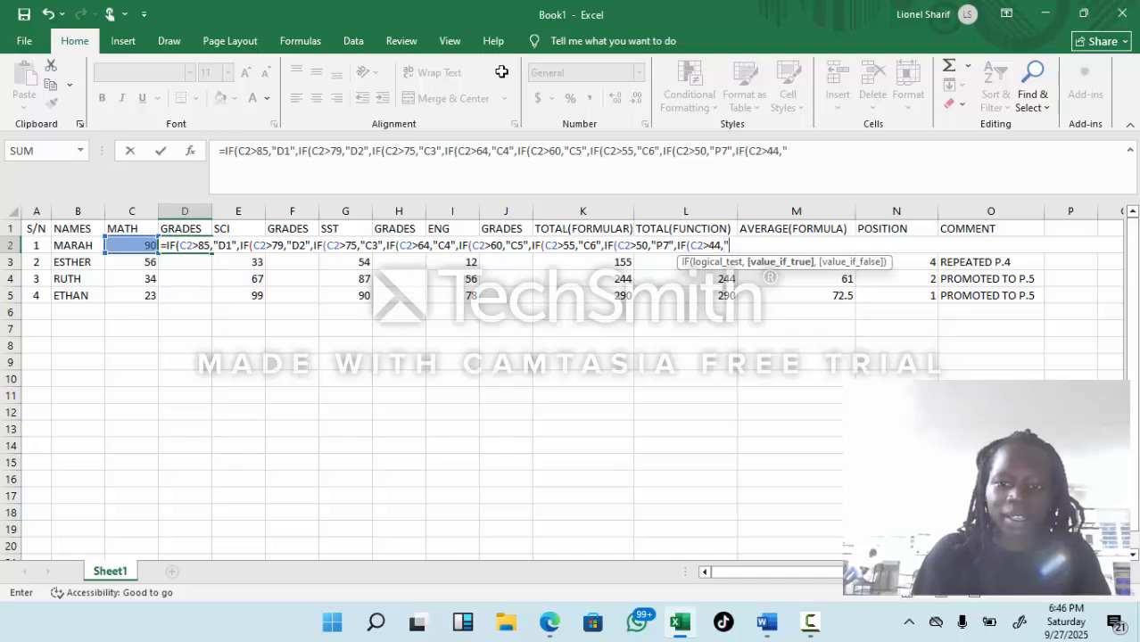
{"action": "type", "text": "P"}
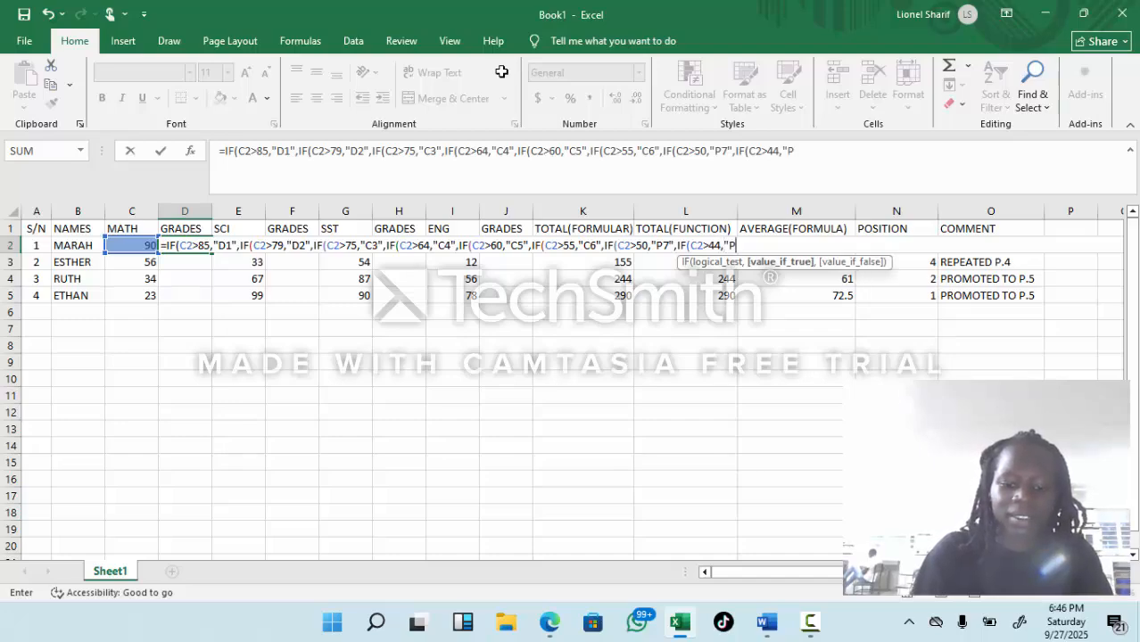
{"action": "type", "text": "8\""}
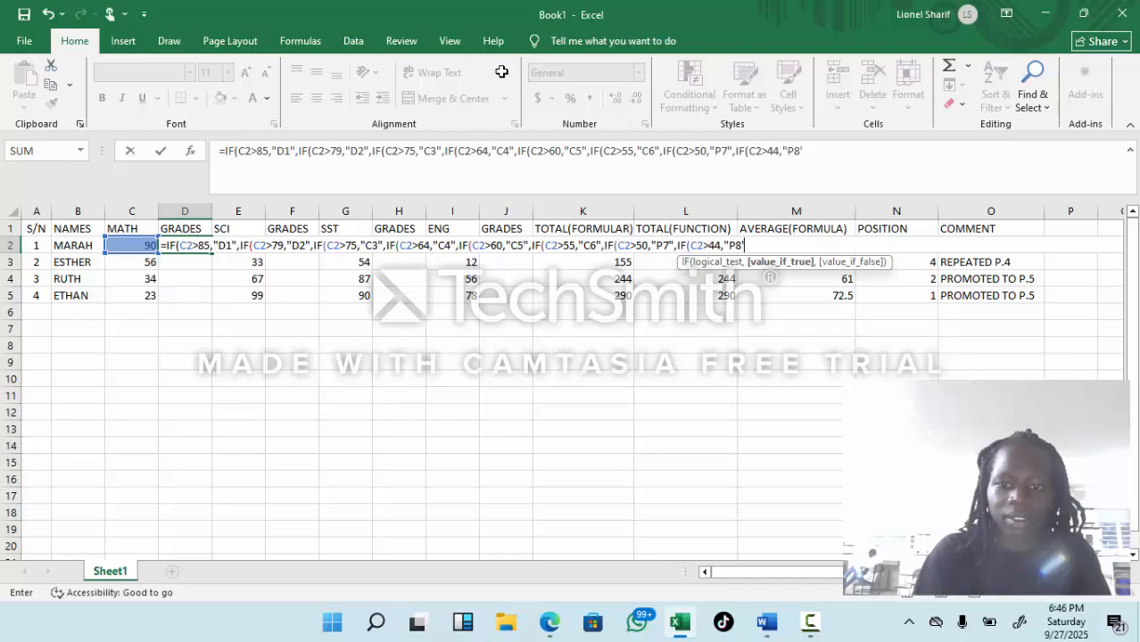
{"action": "type", "text": ","}
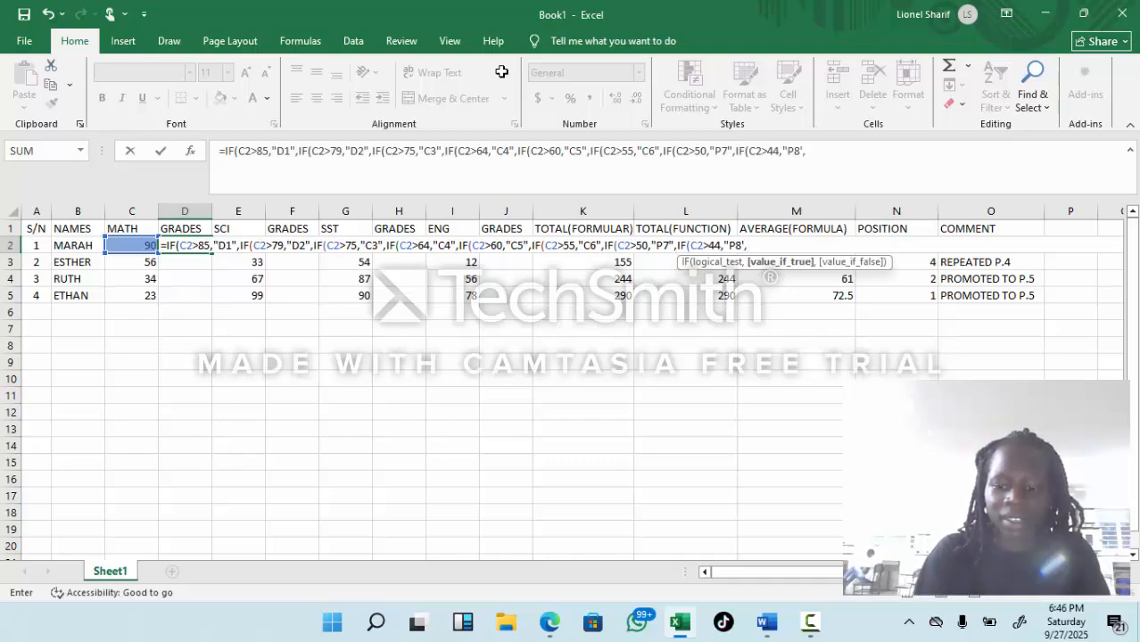
Step: Nest the condition for grade P8 in the D2 formula: IF(C2>44,"P8", leaving the value if false open
{"action": "key", "text": "BackSpace"}
{"action": "key", "text": "BackSpace"}
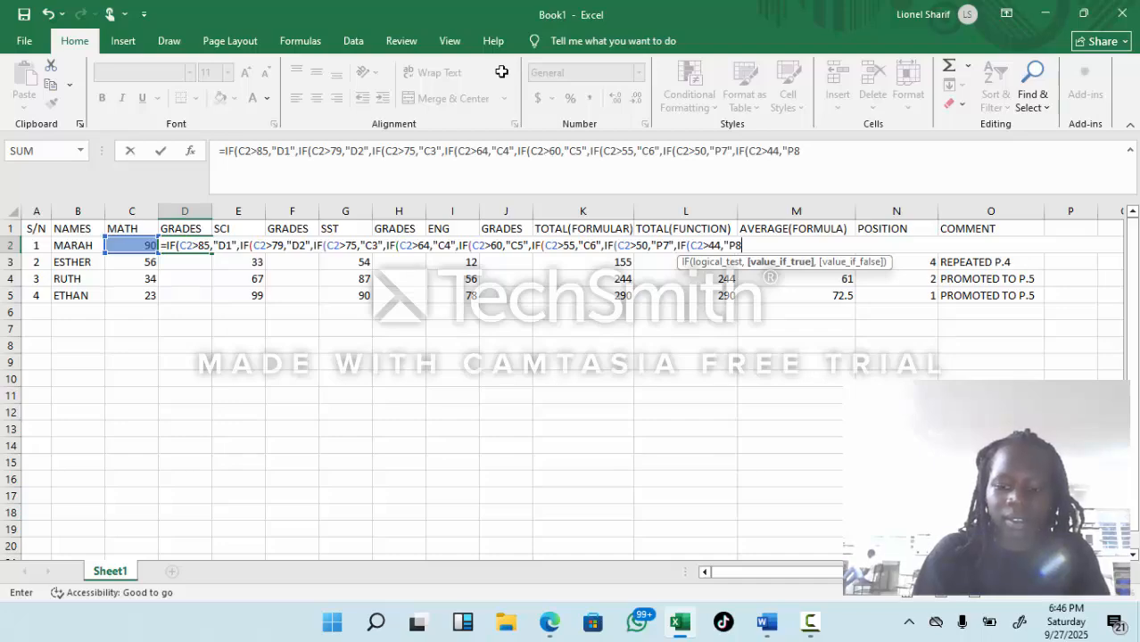
{"action": "type", "text": "\""}
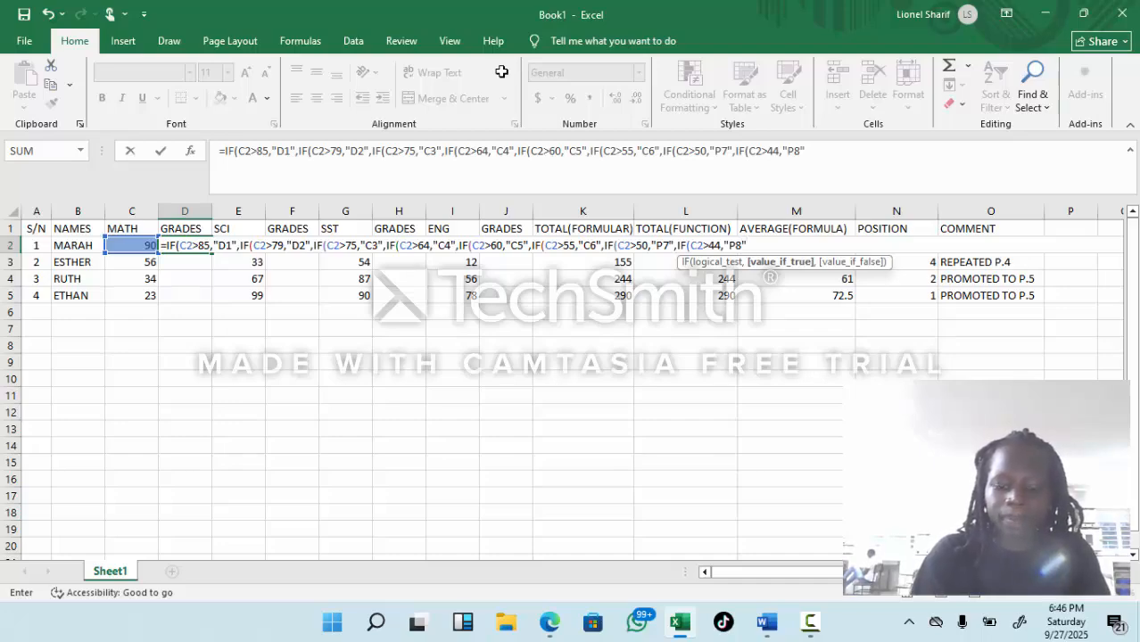
{"action": "type", "text": ",F"}
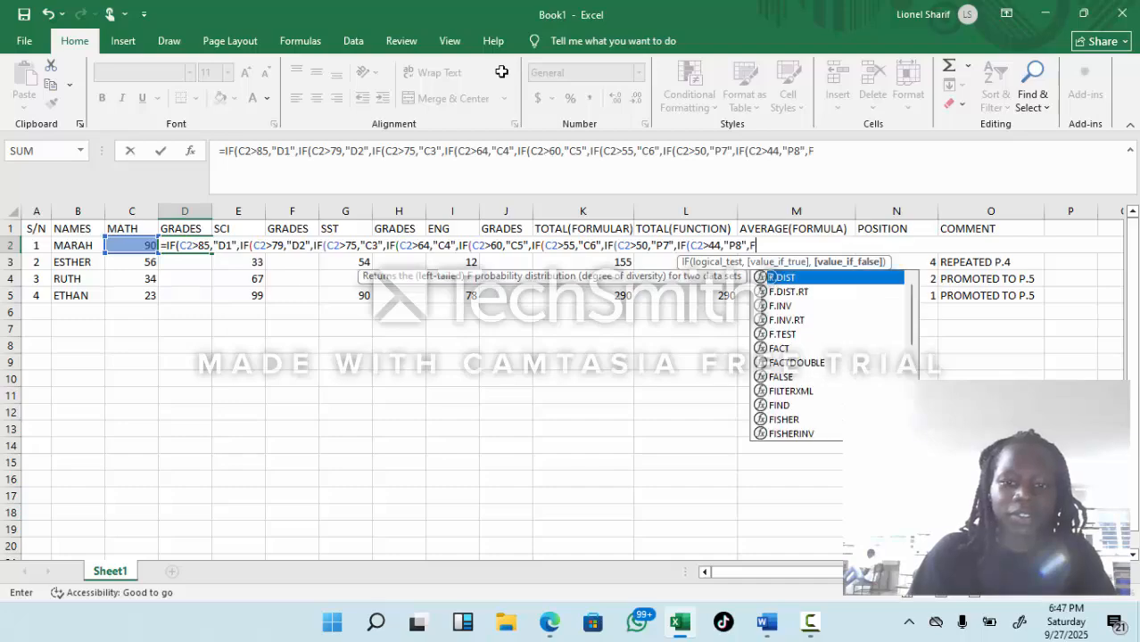
Step: Nest the last condition, for grade F9, in the D2 formula: IF(C2<39,"F9"
{"action": "key", "text": "BackSpace"}
{"action": "type", "text": "I"}
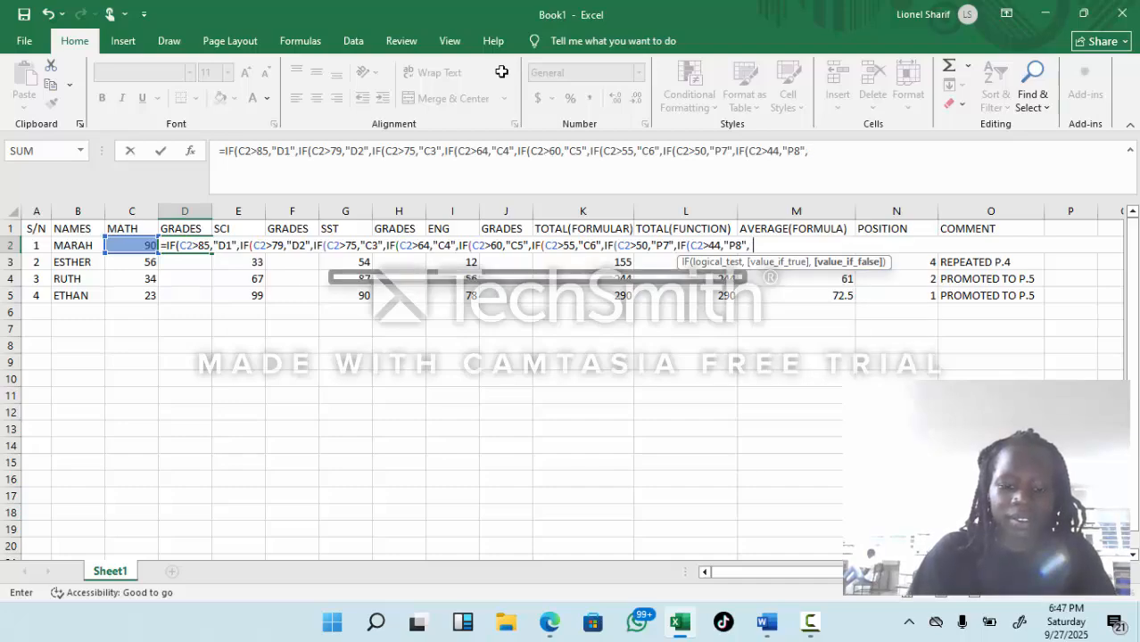
{"action": "type", "text": "F"}
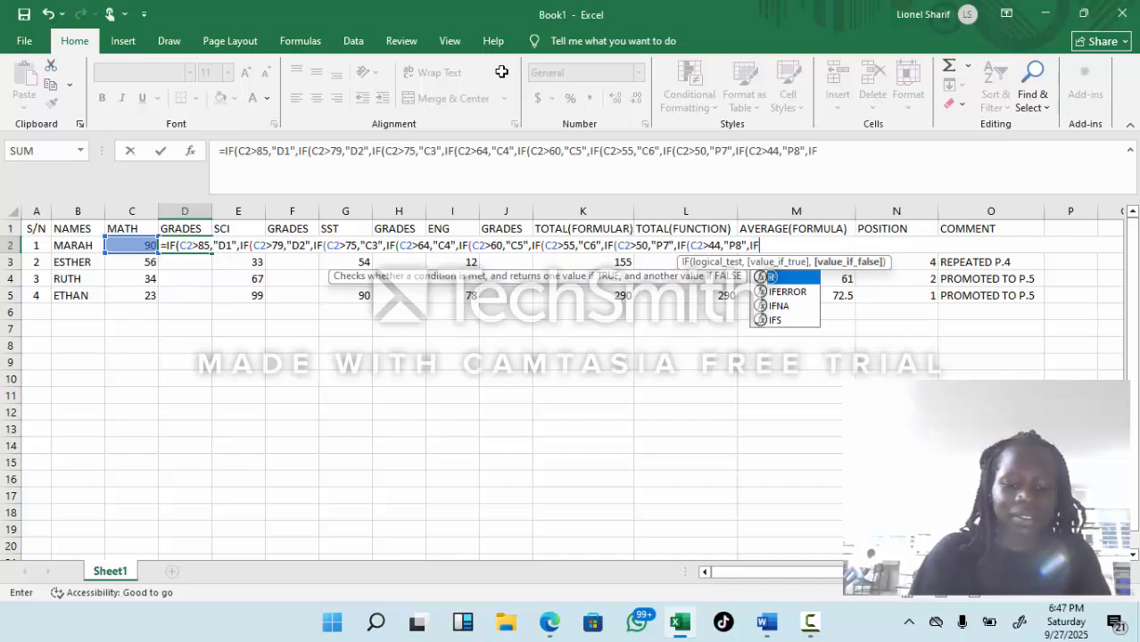
{"action": "type", "text": "(C"}
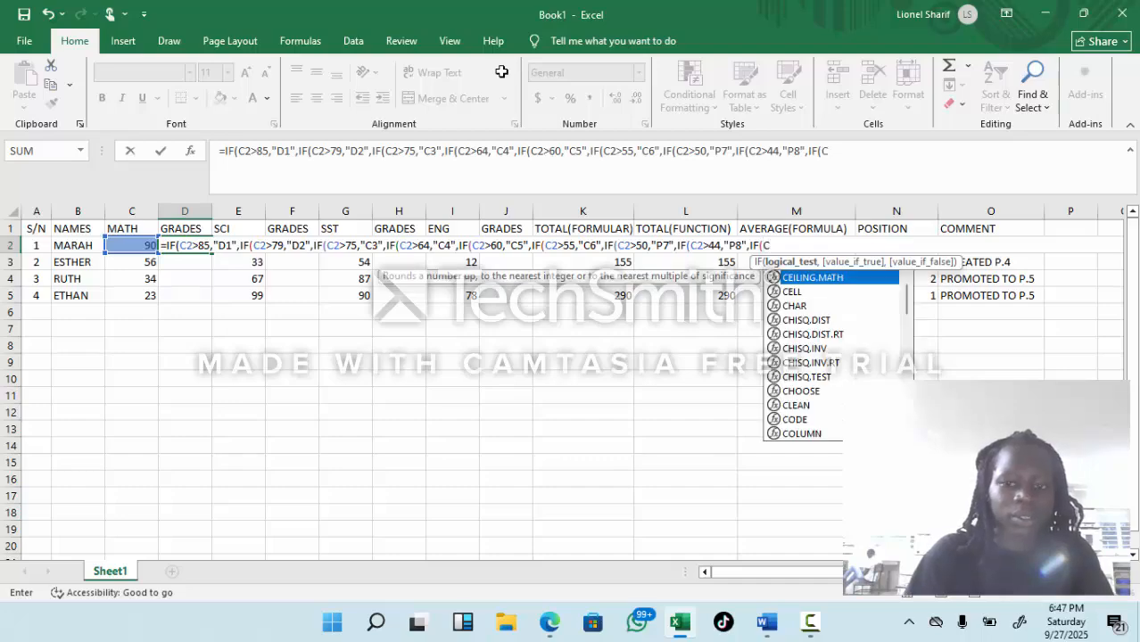
{"action": "type", "text": "2>"}
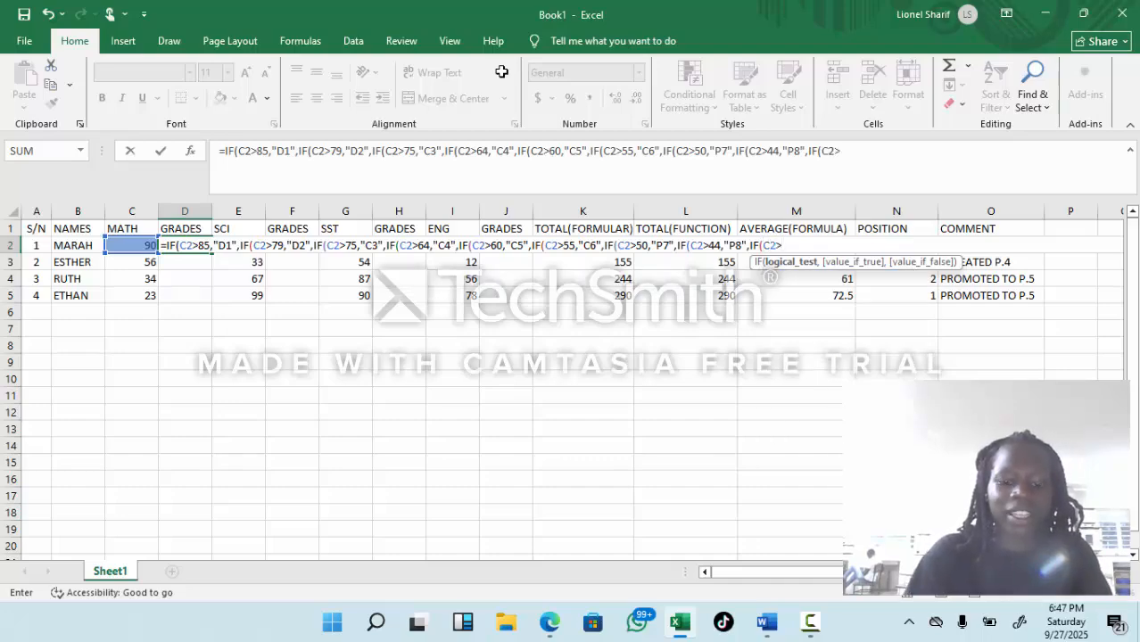
{"action": "key", "text": "BackSpace"}
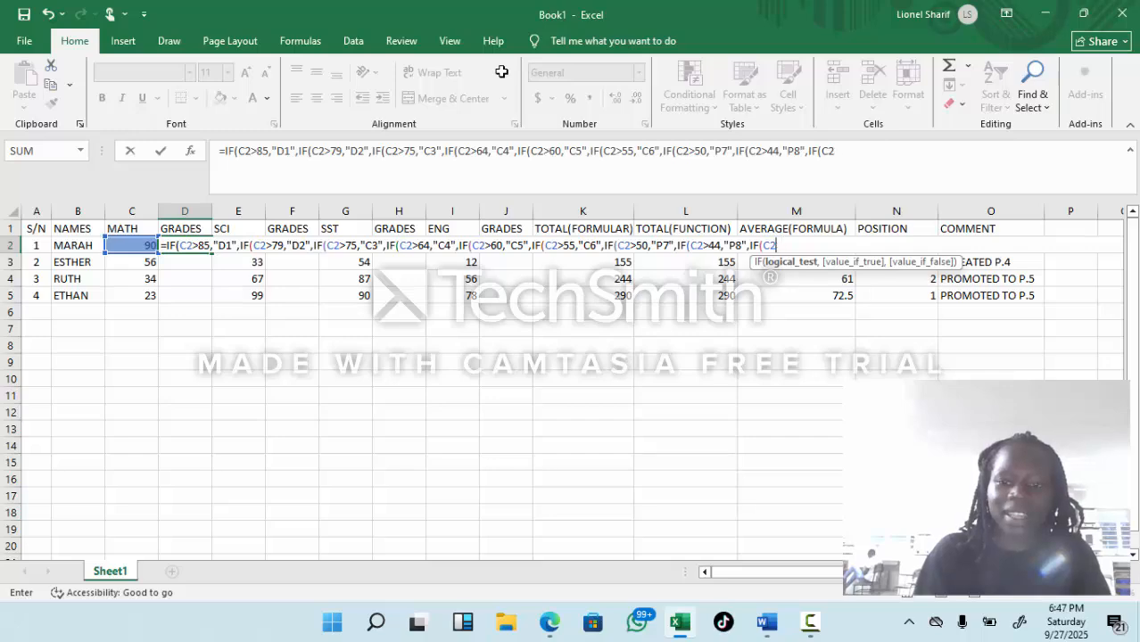
{"action": "type", "text": ","}
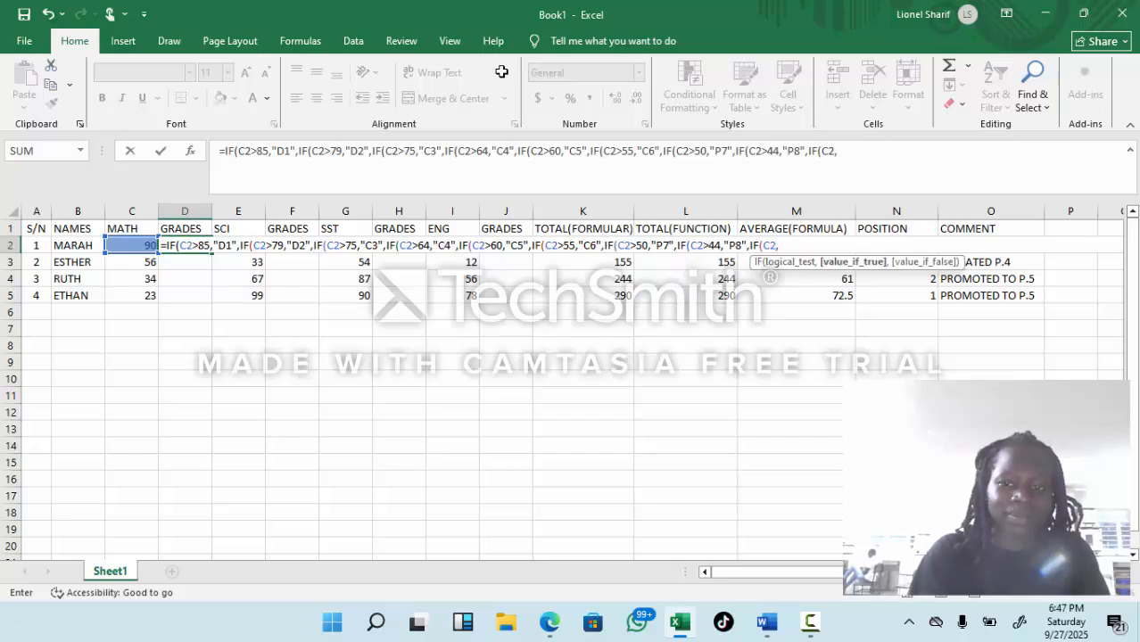
{"action": "key", "text": "BackSpace"}
{"action": "type", "text": "<"}
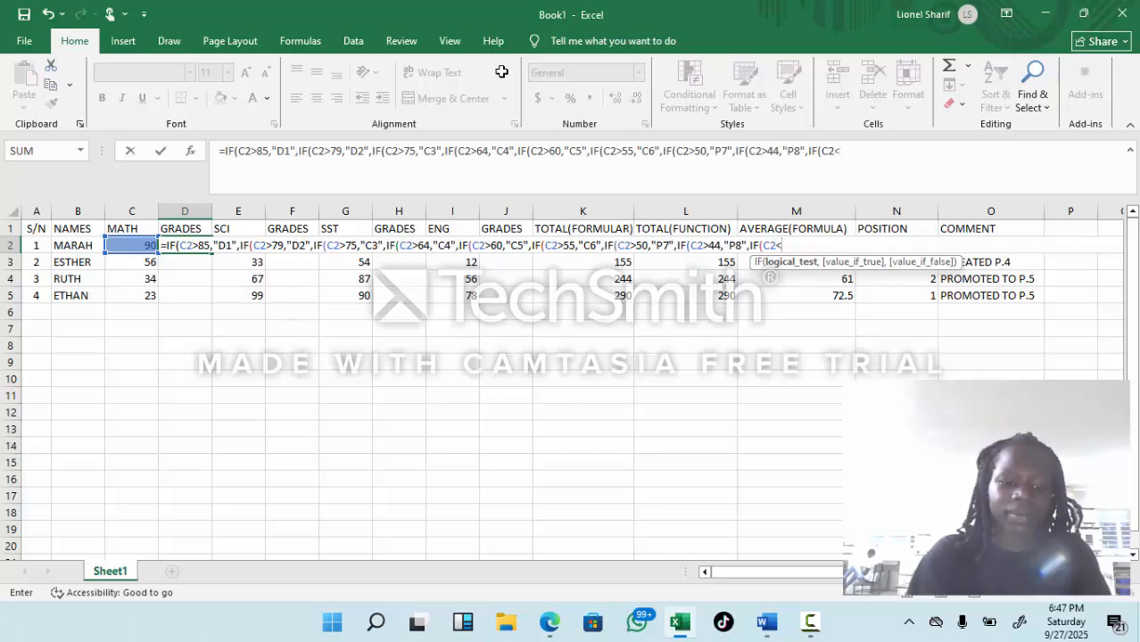
{"action": "type", "text": "39"}
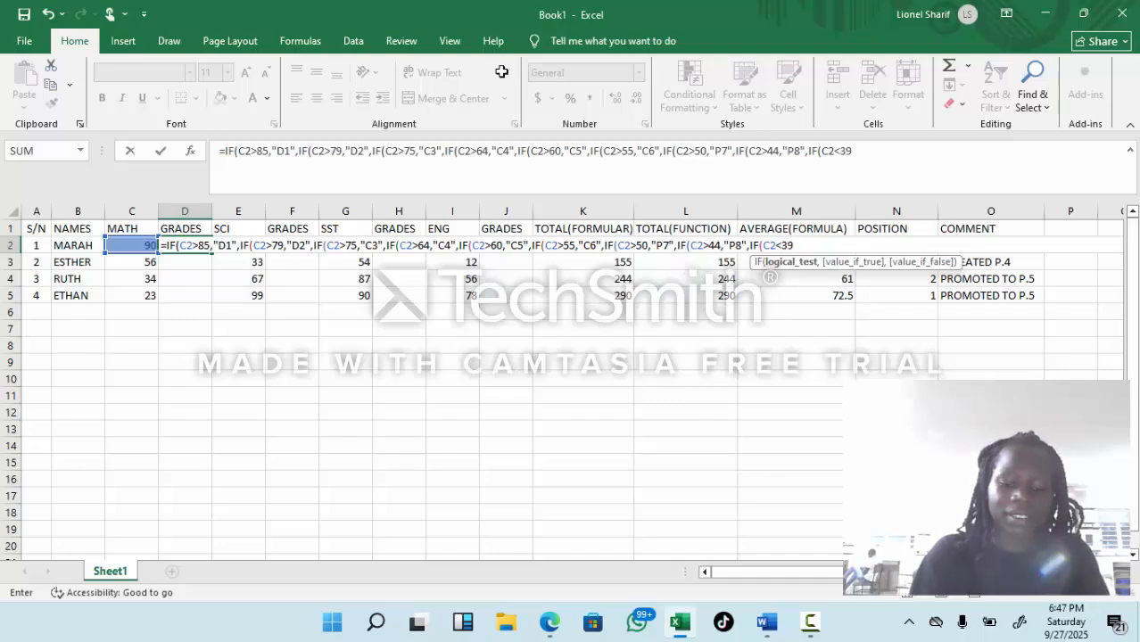
{"action": "type", "text": ","}
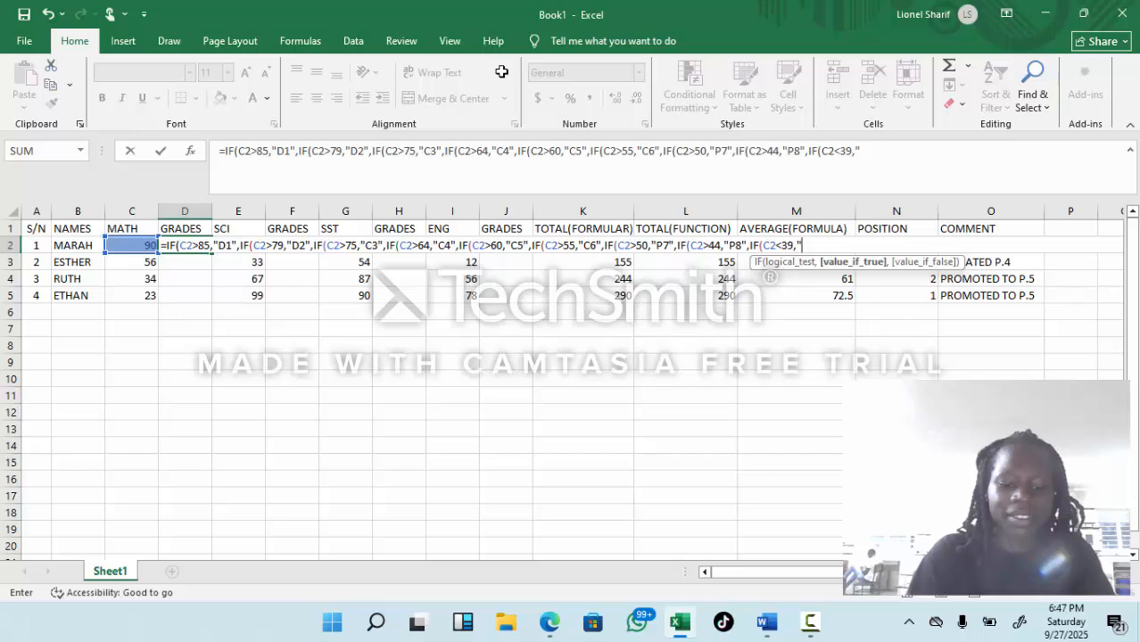
{"action": "type", "text": "\"F9"}
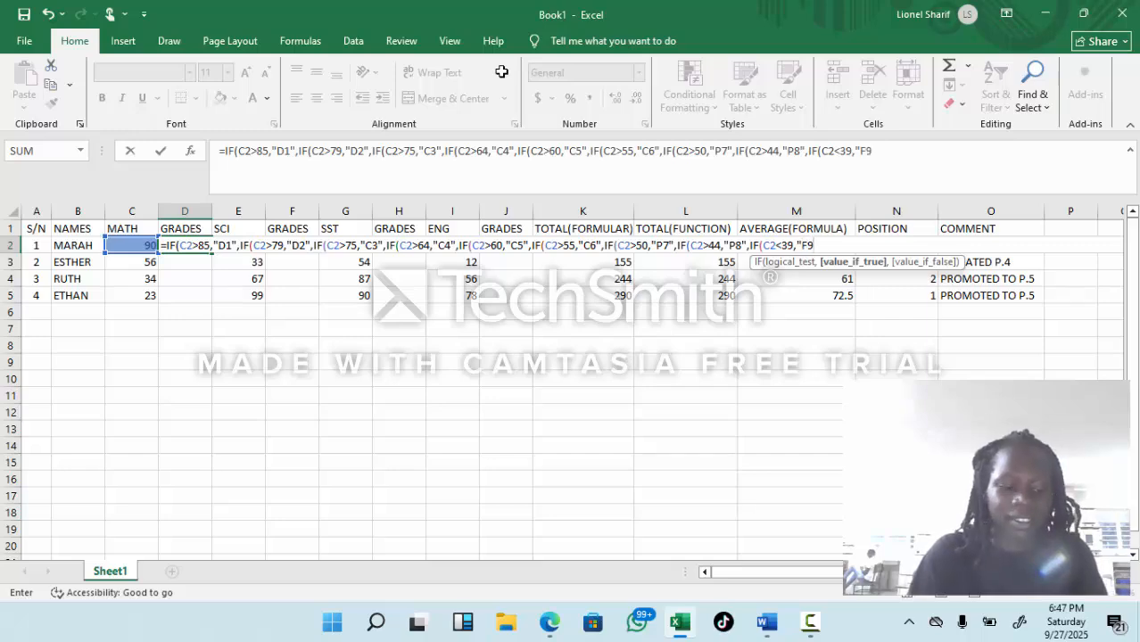
{"action": "type", "text": "\""}
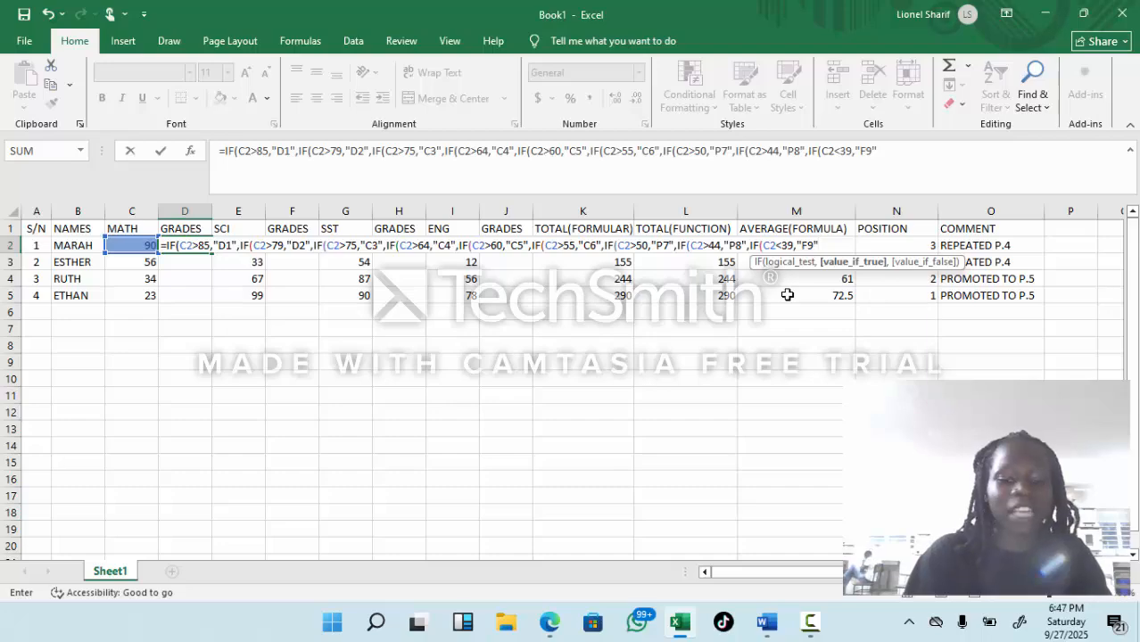
Step: Close all nine nested IF brackets in D2, enter the formula, and fill it down through D5
{"action": "type", "text": "))"}
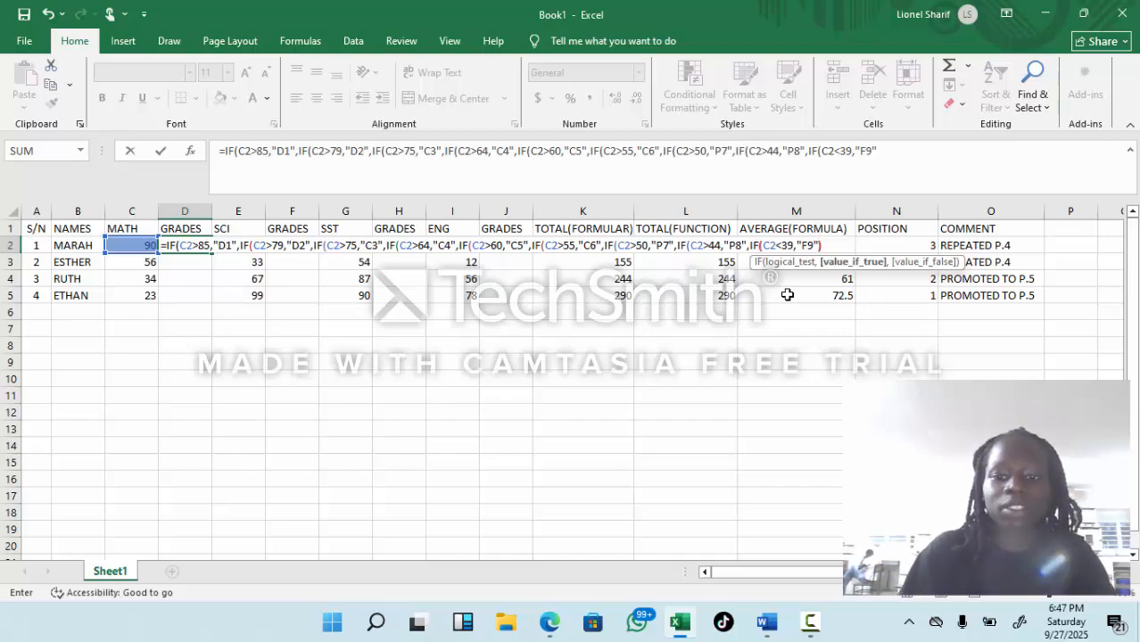
{"action": "type", "text": ")))"}
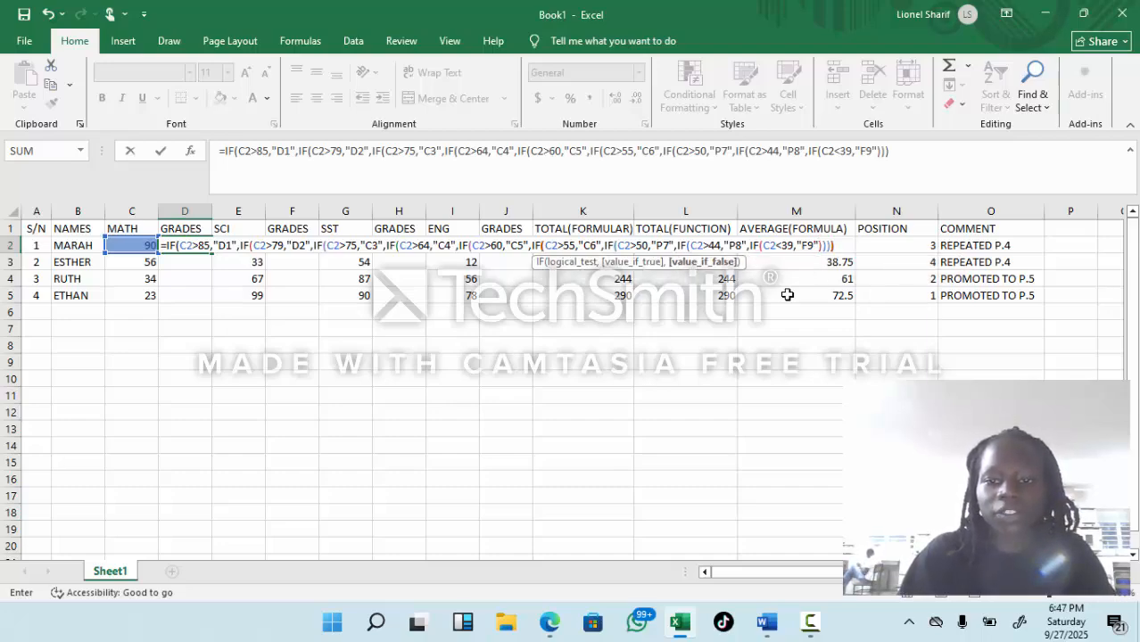
{"action": "type", "text": ")))"}
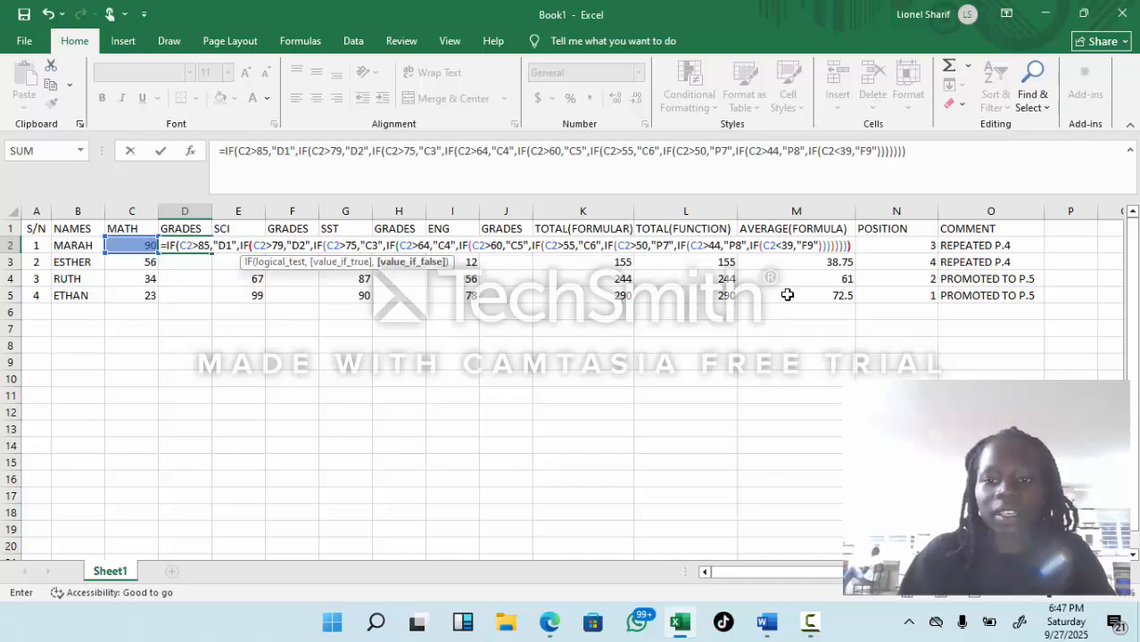
{"action": "key", "text": "Return"}
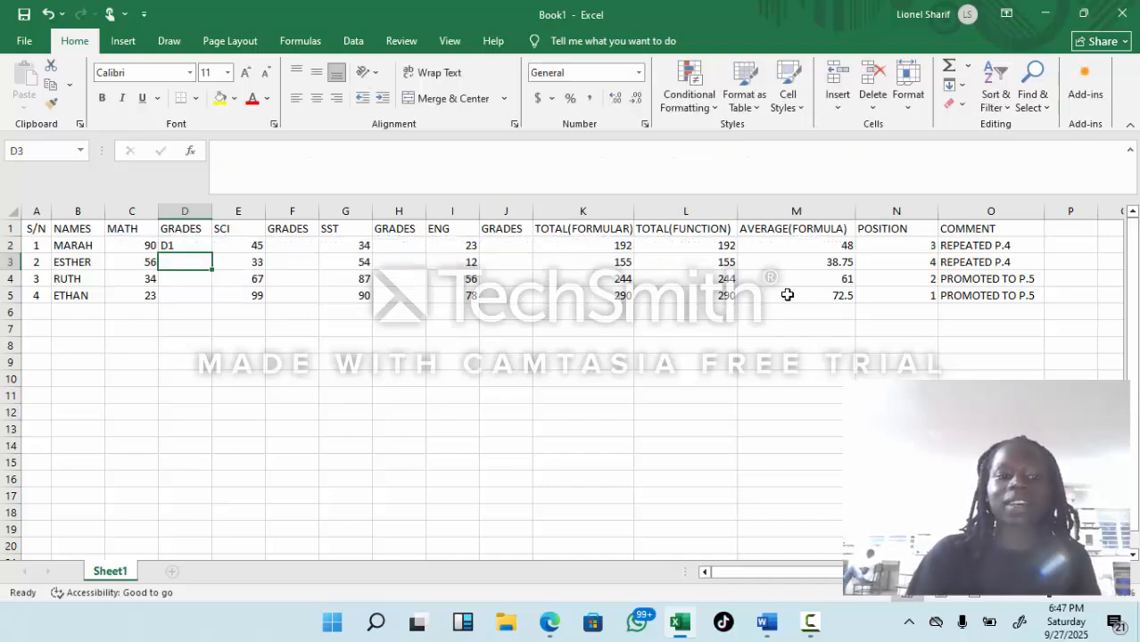
{"action": "left_click", "coordinate": [180, 245]}
{"action": "left_click_drag", "start_coordinate": [209, 252], "coordinate": [207, 297]}
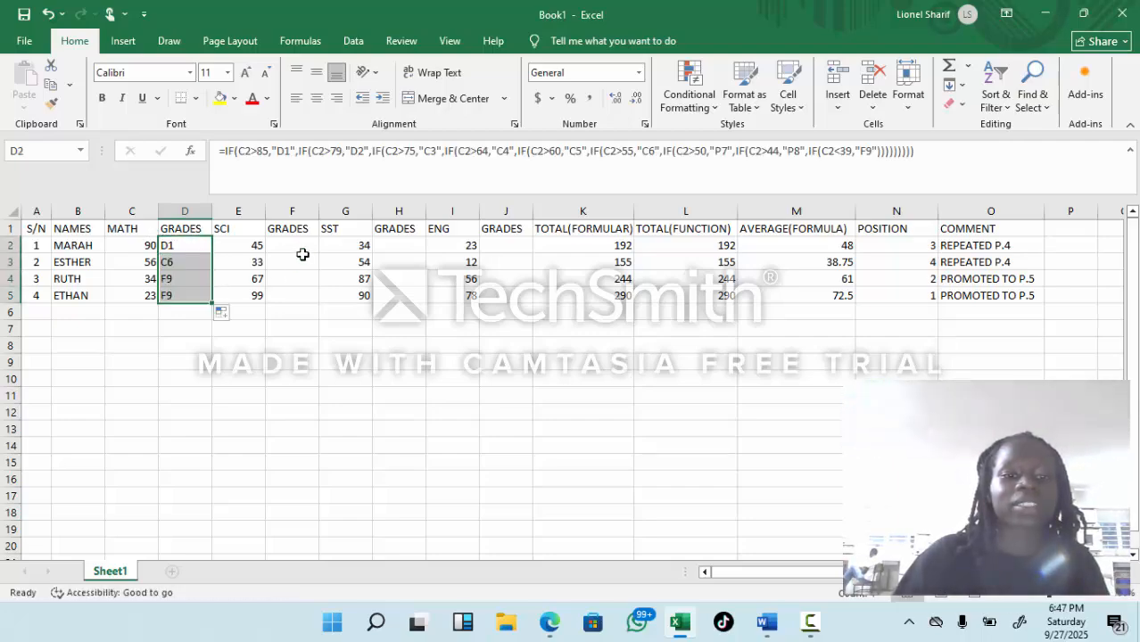
Step: Copy the grade formula from D2 to the SCI GRADES cell F2 and fill it down through F5
{"action": "left_click", "coordinate": [190, 246]}
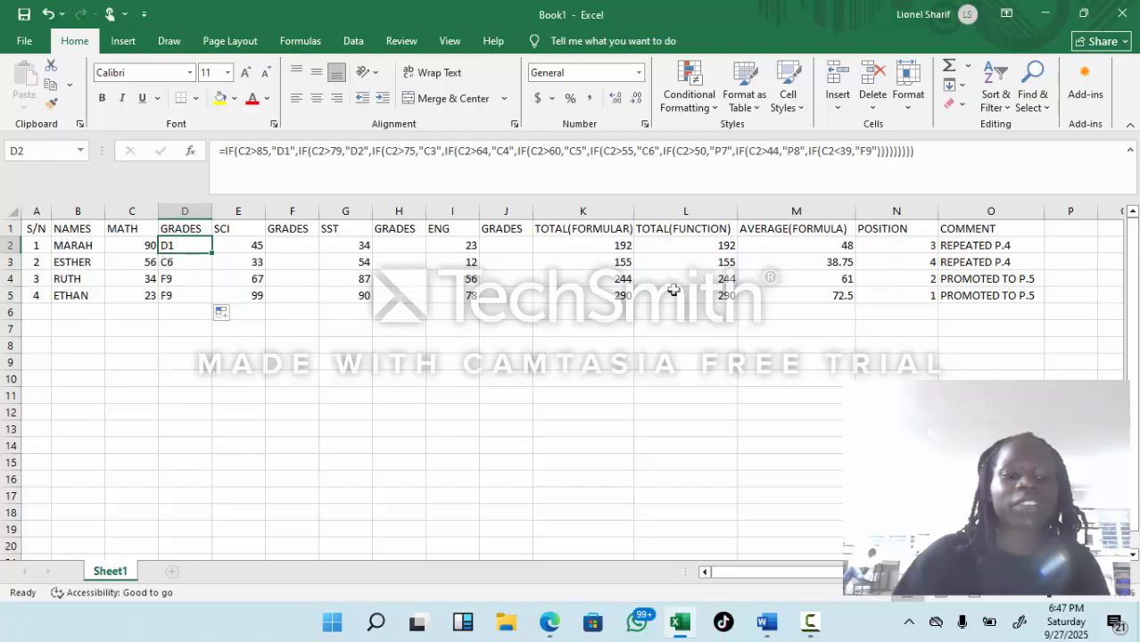
{"action": "right_click", "coordinate": [184, 245]}
{"action": "left_click", "coordinate": [223, 252]}
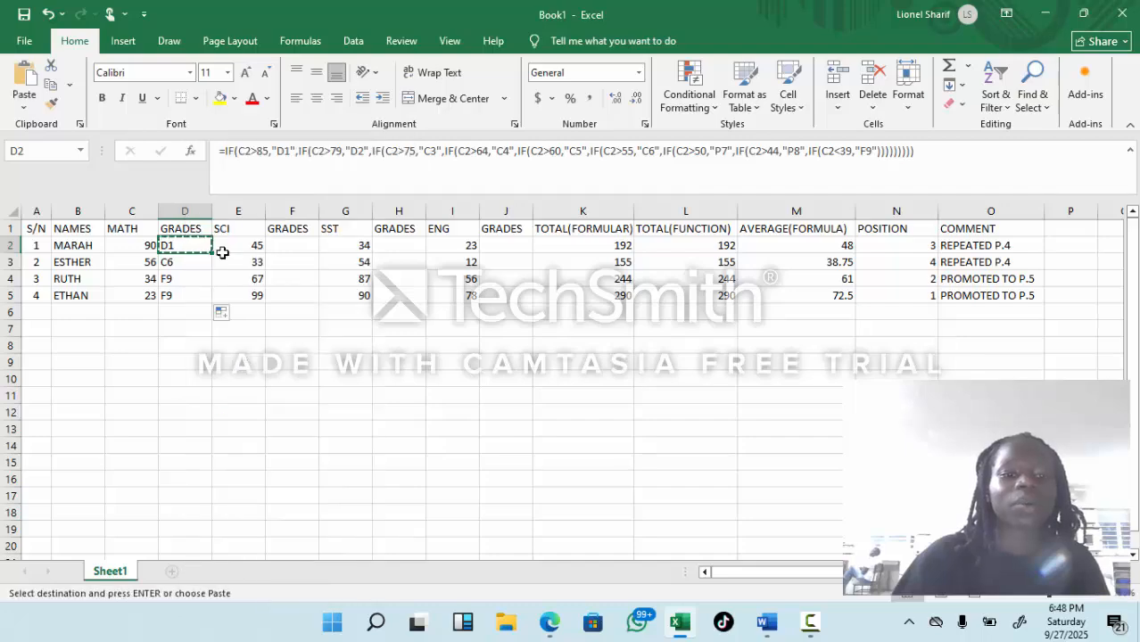
{"action": "left_click", "coordinate": [277, 246]}
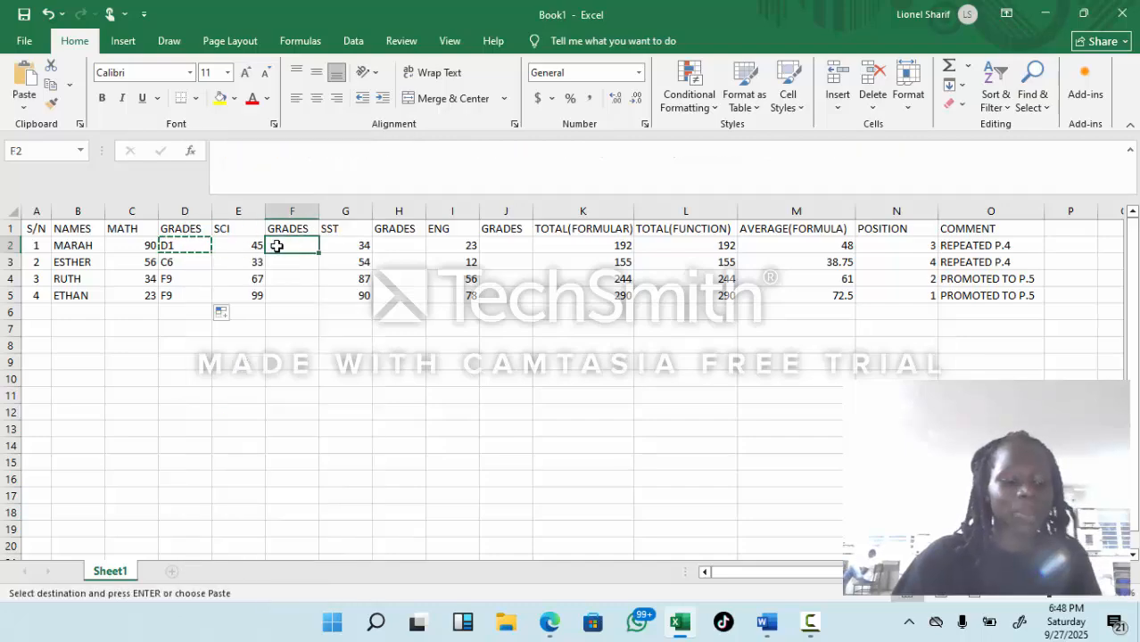
{"action": "key", "text": "ctrl+v"}
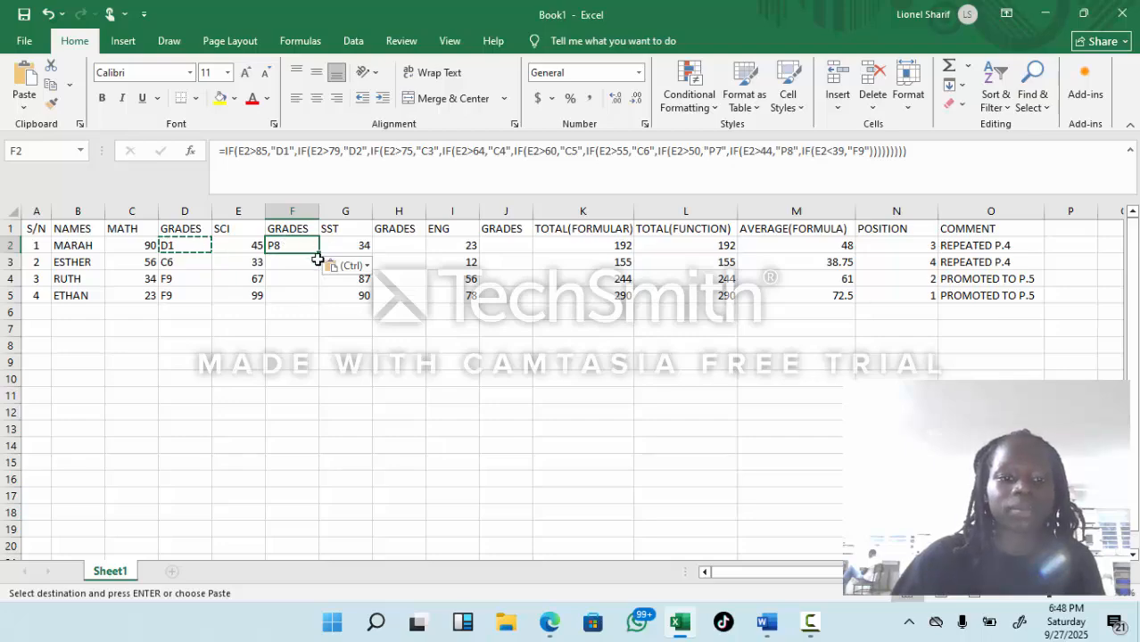
{"action": "left_click_drag", "start_coordinate": [313, 253], "coordinate": [311, 294]}
Step: Copy the grade formula from F2 to the SST GRADES cell H2 and fill it down through H5
{"action": "left_click", "coordinate": [302, 247]}
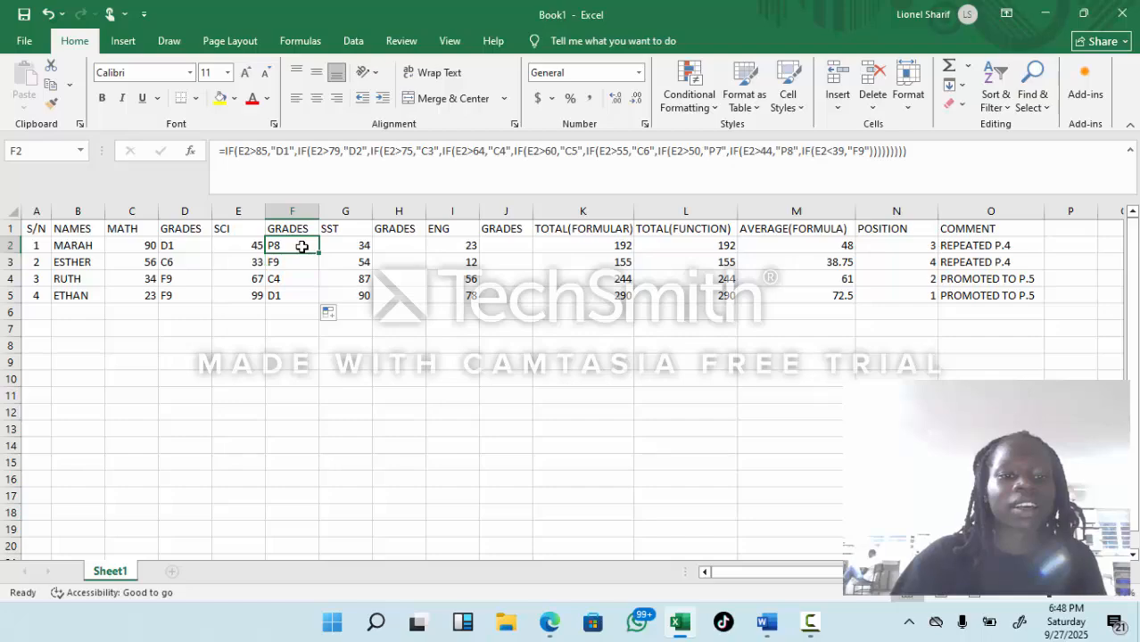
{"action": "right_click", "coordinate": [301, 247]}
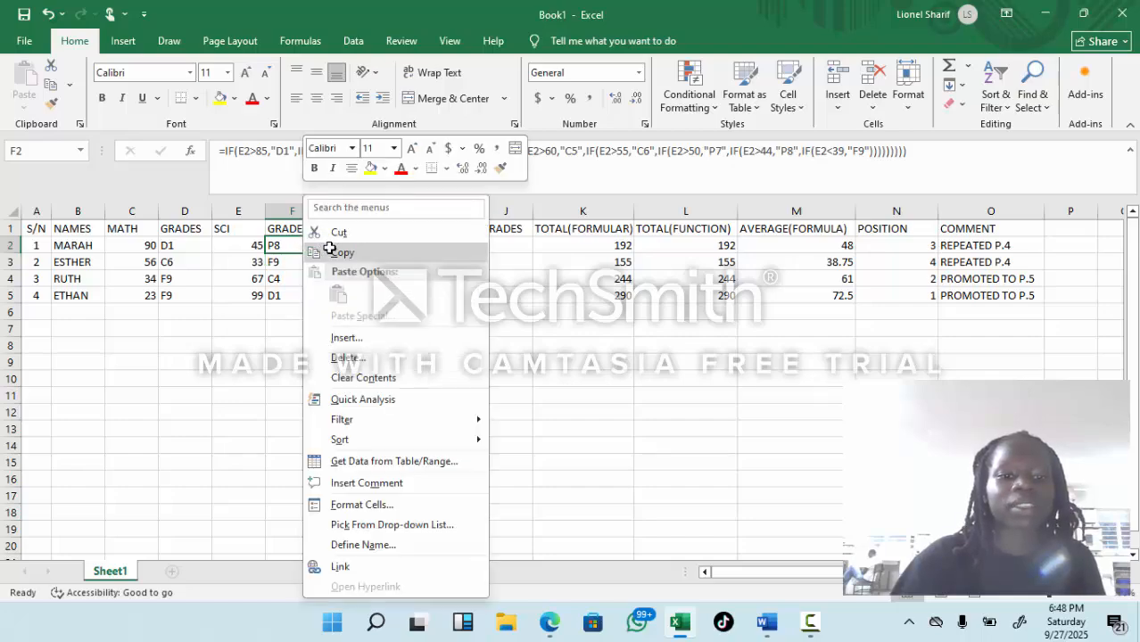
{"action": "left_click", "coordinate": [339, 253]}
{"action": "left_click", "coordinate": [409, 248]}
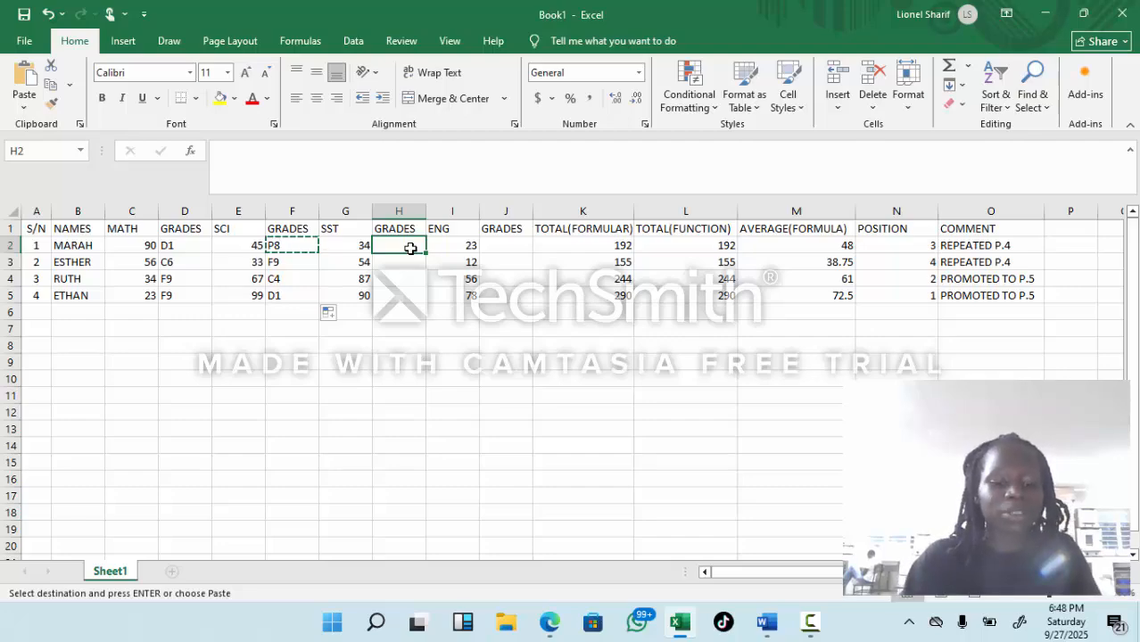
{"action": "key", "text": "ctrl+v"}
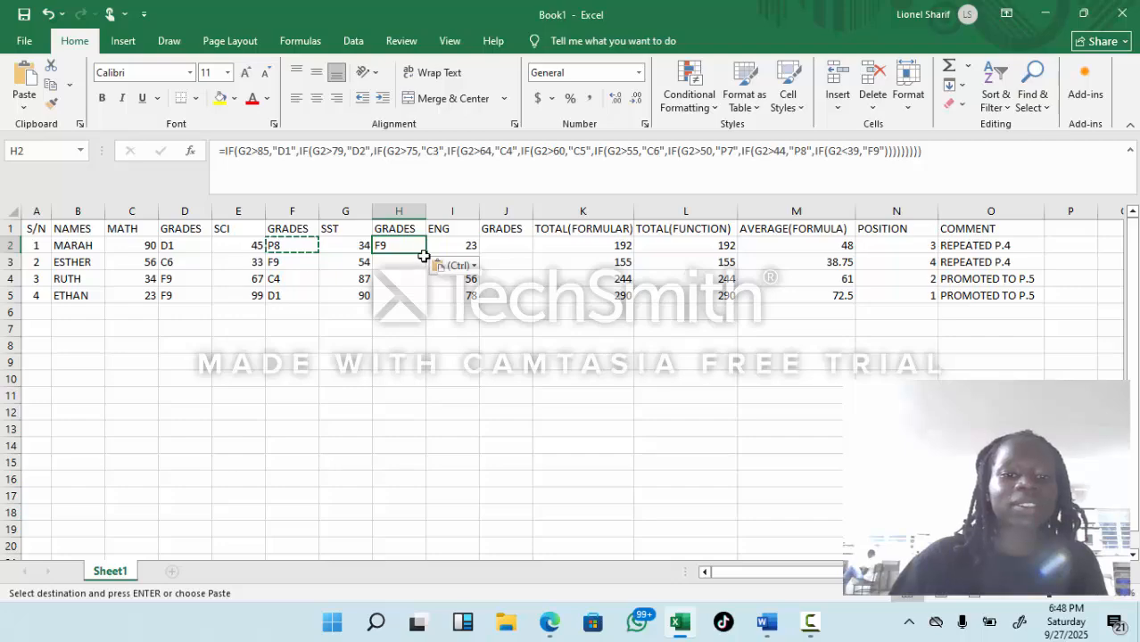
{"action": "left_click_drag", "start_coordinate": [424, 256], "coordinate": [429, 305]}
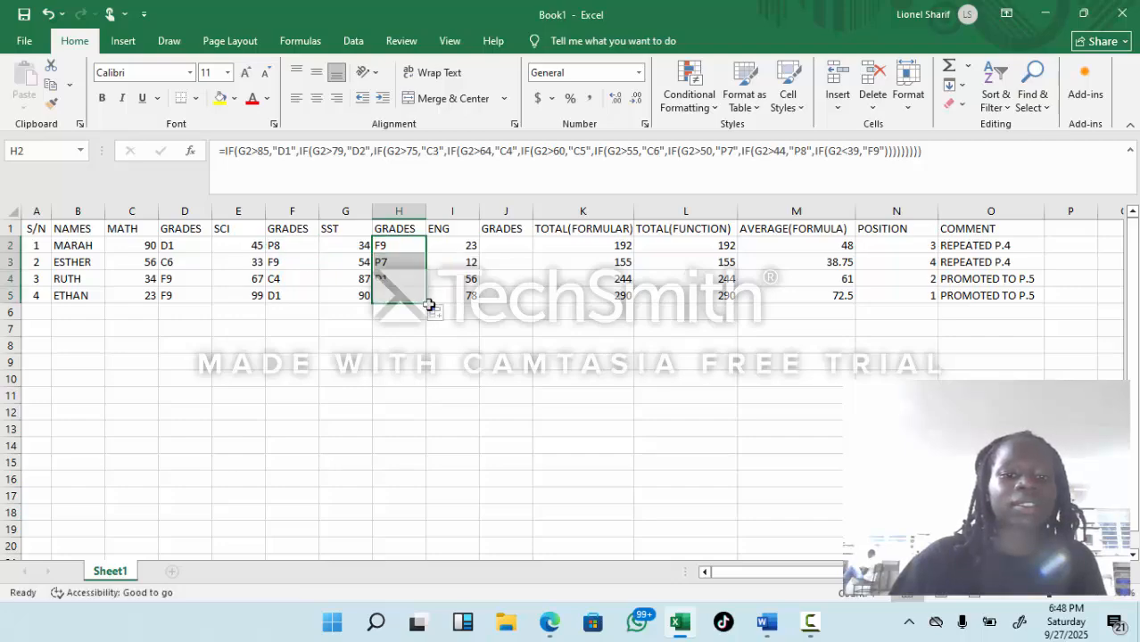
Step: Copy the grade formula from H2 to the ENG GRADES cell J2 and fill it down through J5
{"action": "left_click", "coordinate": [497, 246]}
{"action": "left_click", "coordinate": [403, 246]}
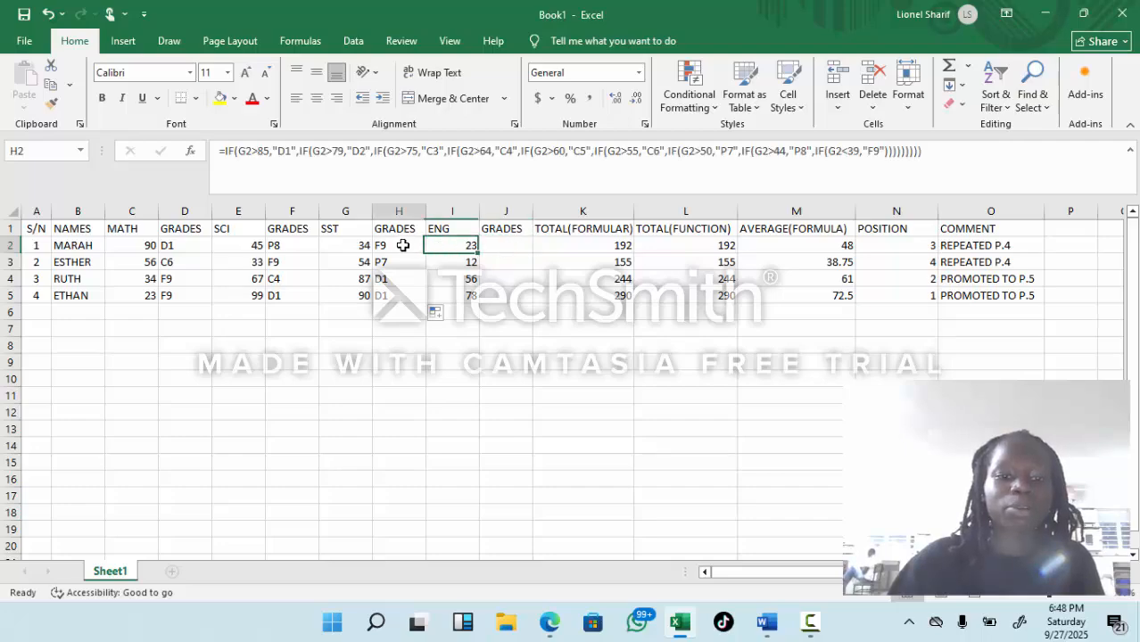
{"action": "right_click", "coordinate": [403, 245]}
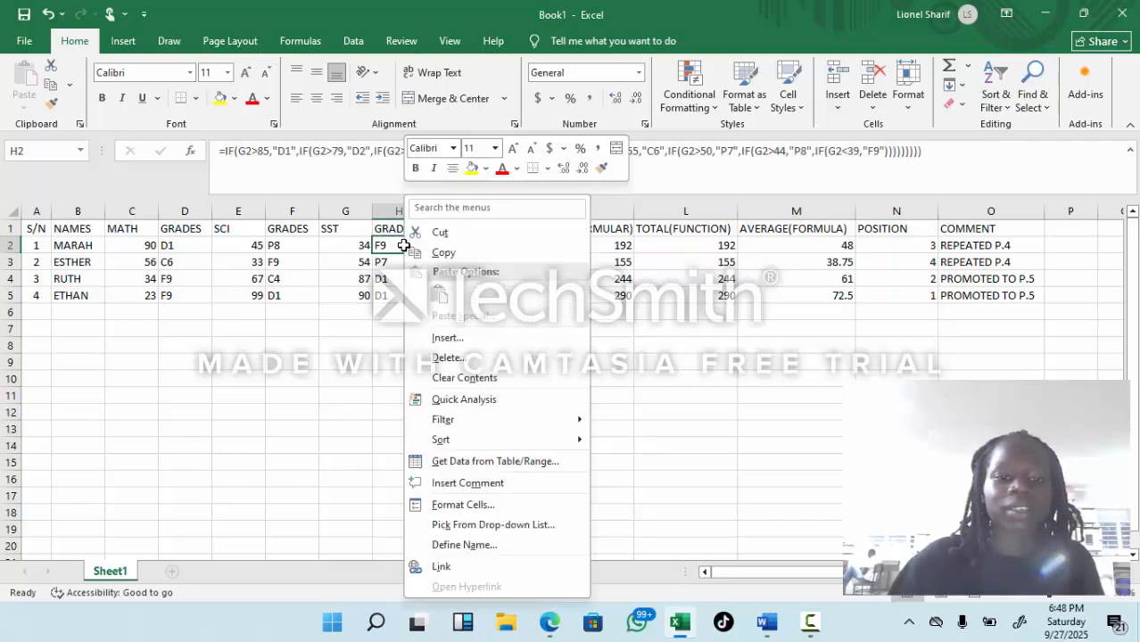
{"action": "left_click", "coordinate": [504, 253]}
{"action": "left_click", "coordinate": [510, 246]}
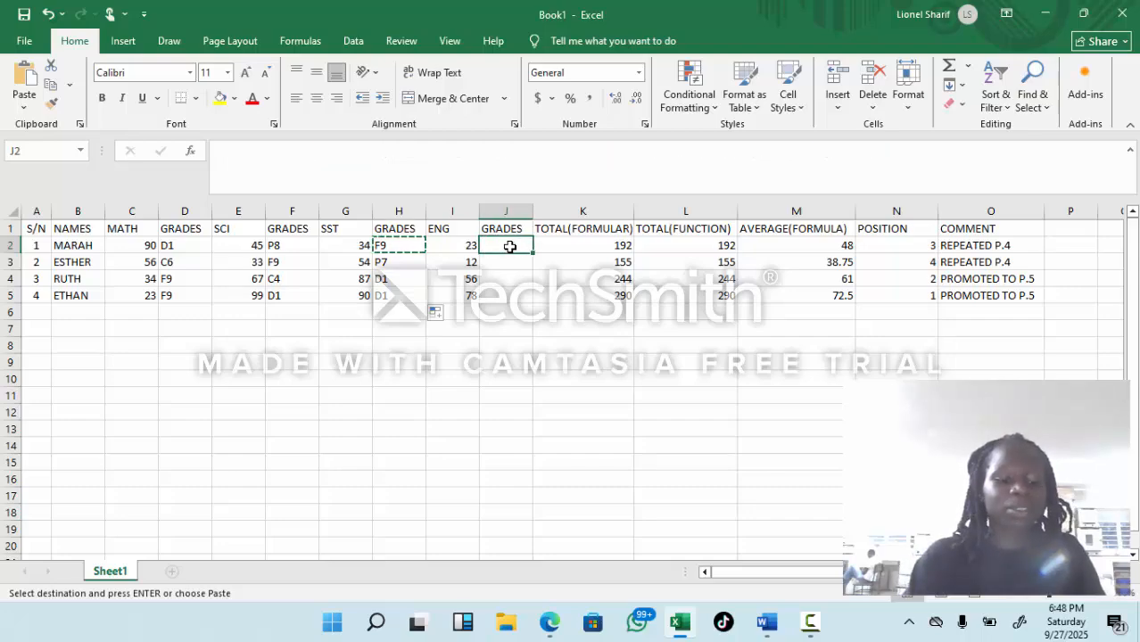
{"action": "key", "text": "ctrl+v"}
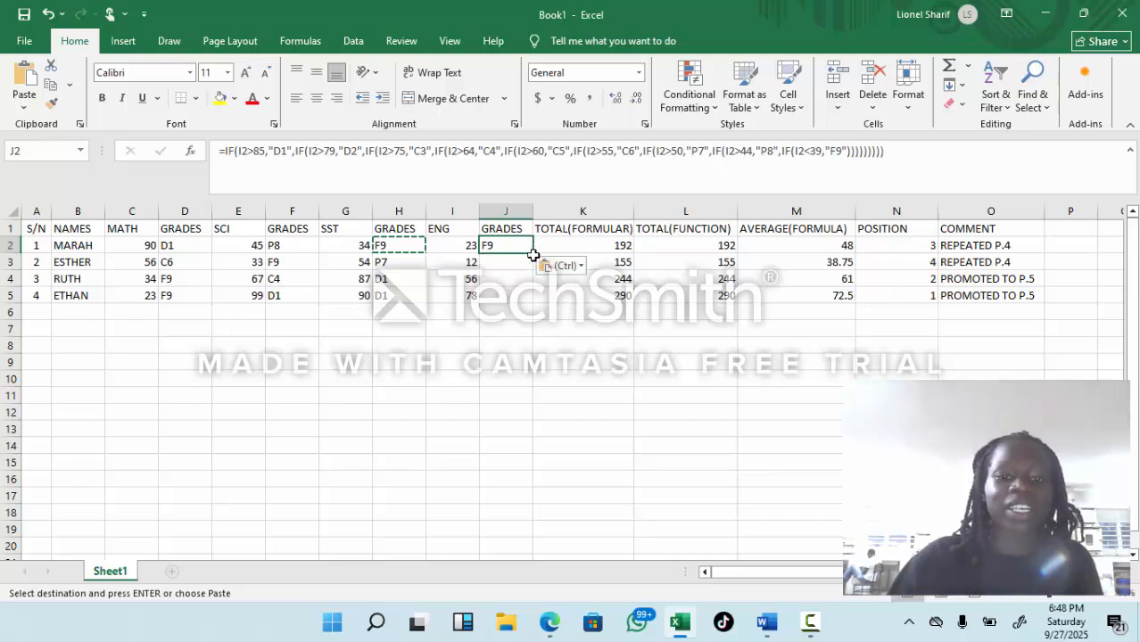
{"action": "left_click_drag", "start_coordinate": [532, 255], "coordinate": [528, 300]}
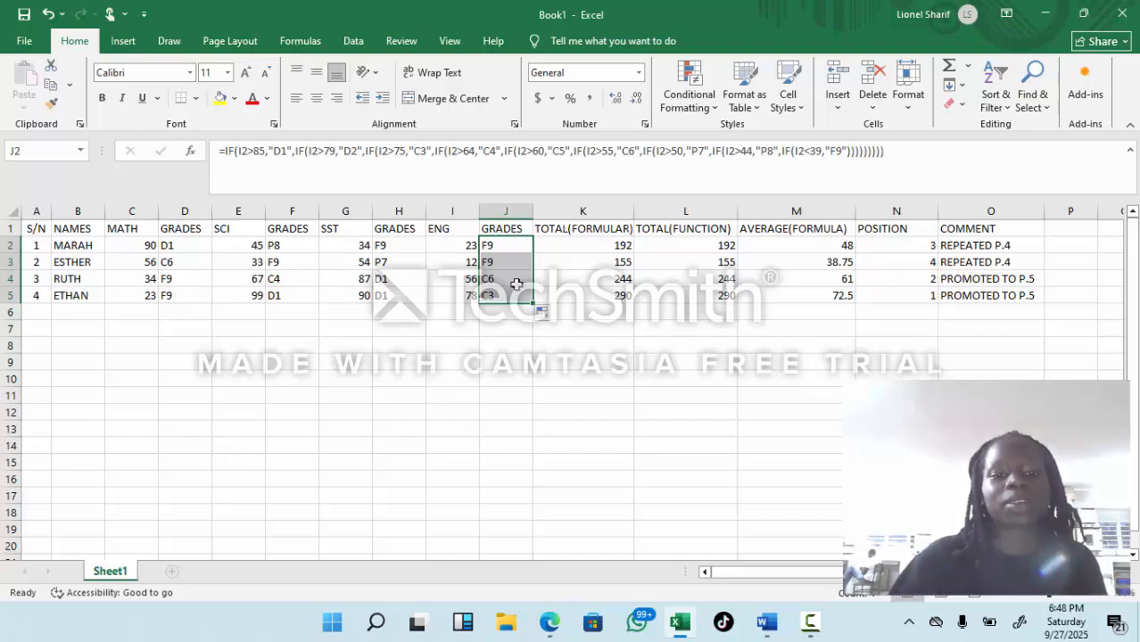
{"action": "left_click", "coordinate": [522, 347]}
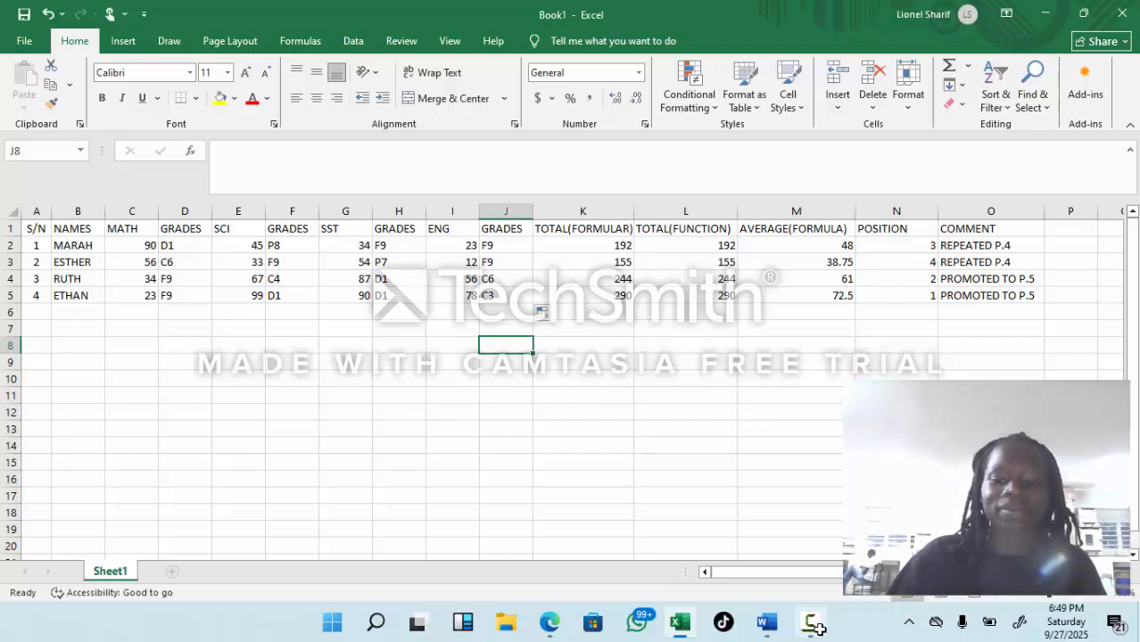
{"action": "mouse_move", "coordinate": [814, 627]}
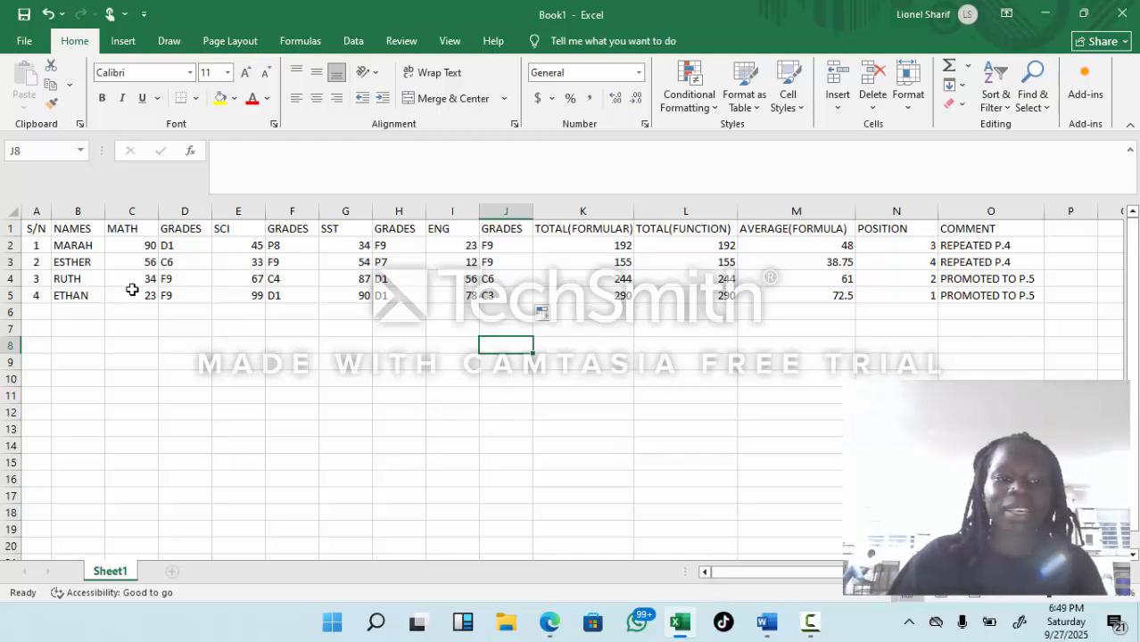
{"action": "left_click", "coordinate": [46, 230]}
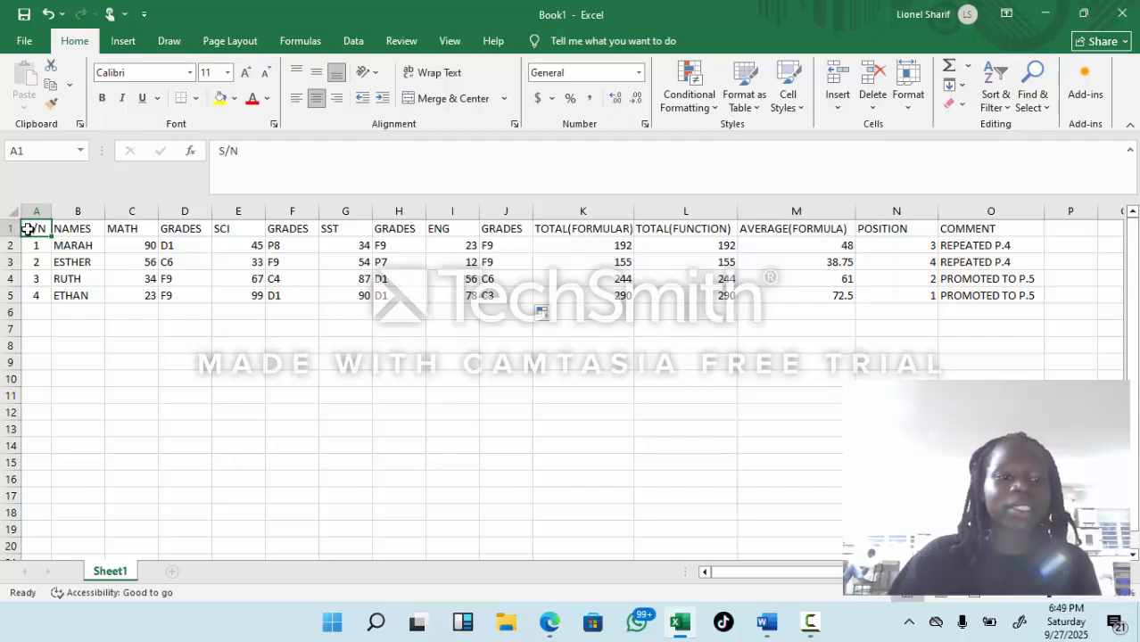
{"action": "left_click_drag", "start_coordinate": [29, 234], "coordinate": [35, 246]}
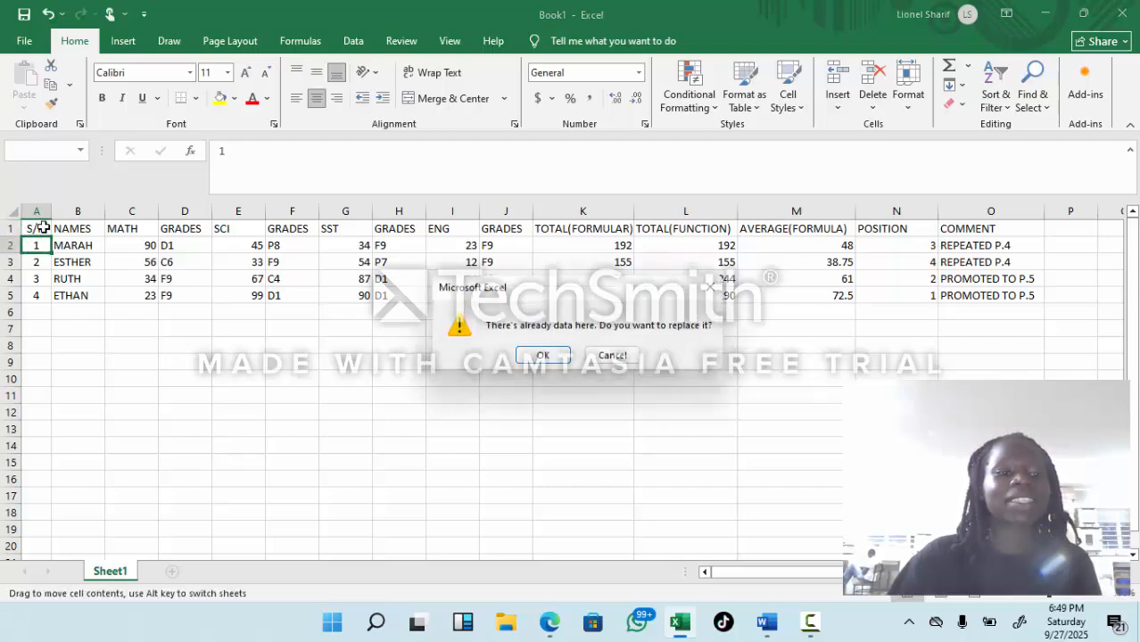
{"action": "left_click", "coordinate": [612, 355]}
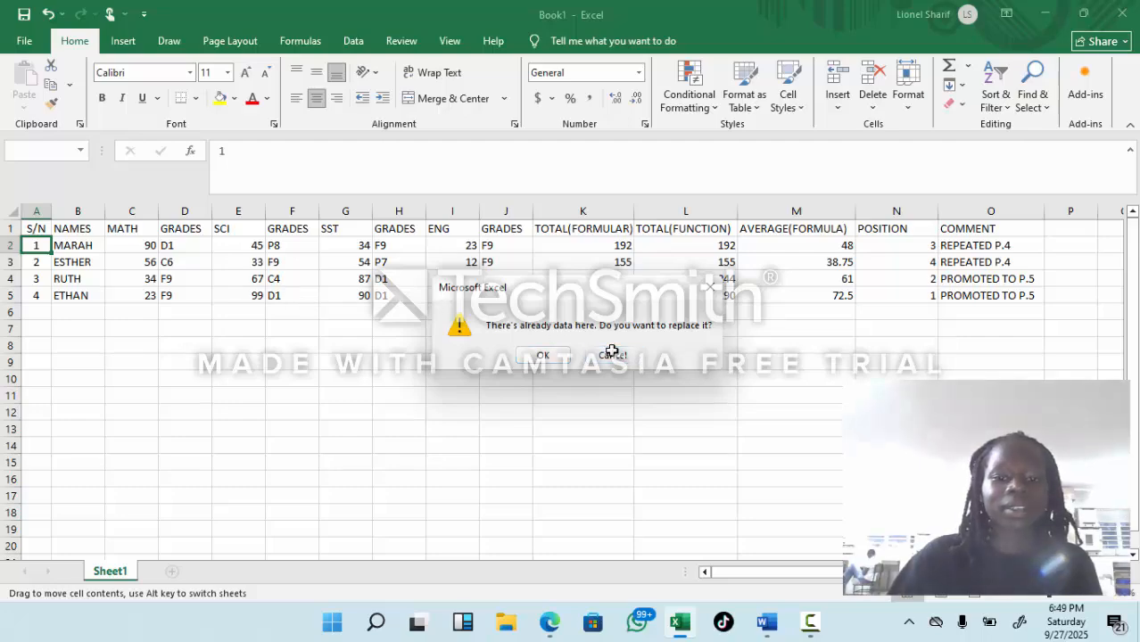
Step: Apply All Borders to the whole marks table, A1 through O5
{"action": "left_click", "coordinate": [50, 235]}
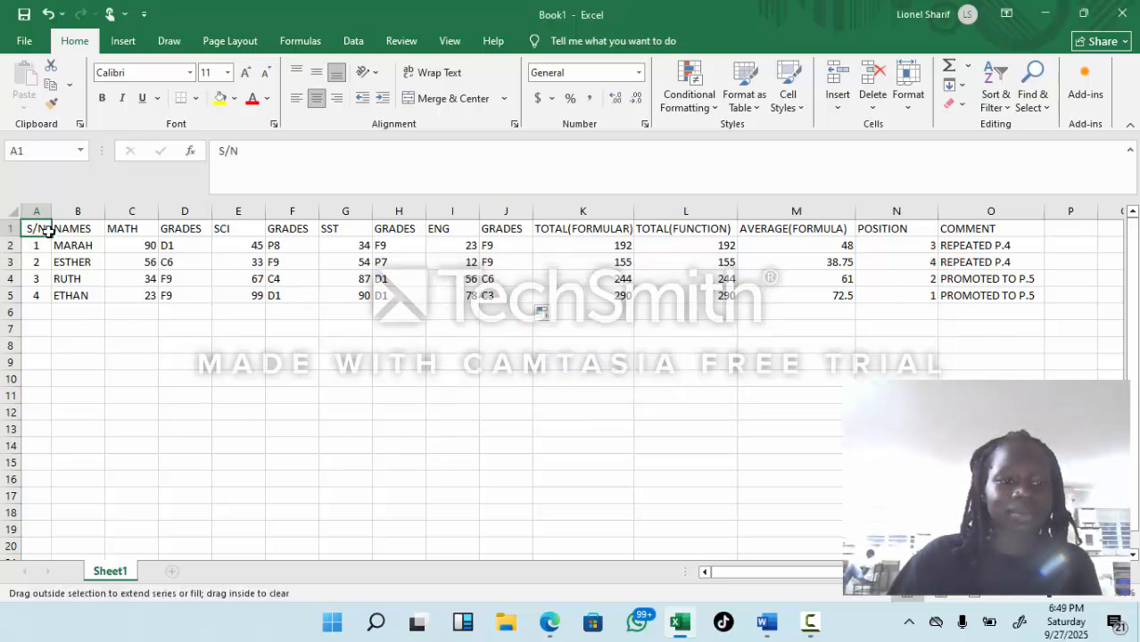
{"action": "left_click_drag", "start_coordinate": [36, 231], "coordinate": [956, 301]}
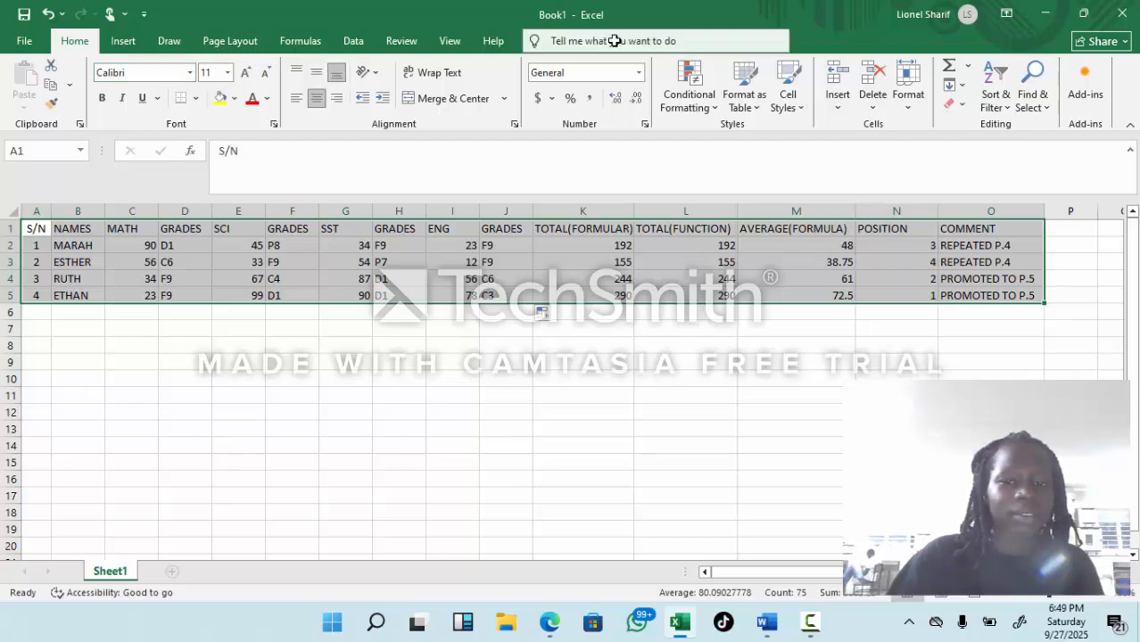
{"action": "left_click", "coordinate": [838, 639]}
{"action": "mouse_move", "coordinate": [827, 614]}
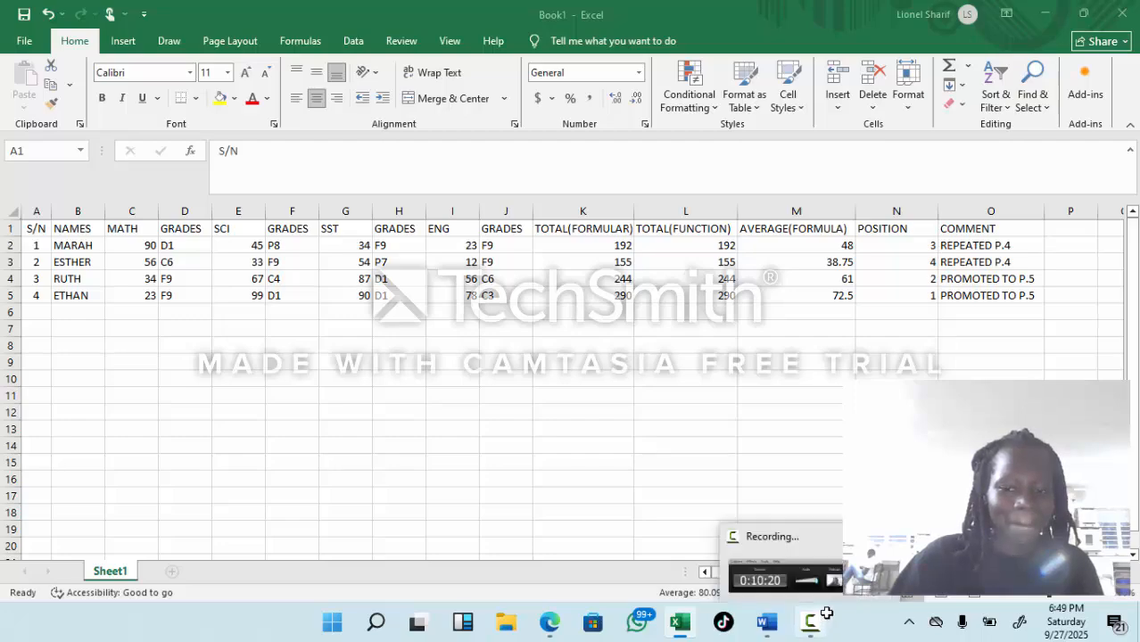
{"action": "left_click", "coordinate": [785, 570]}
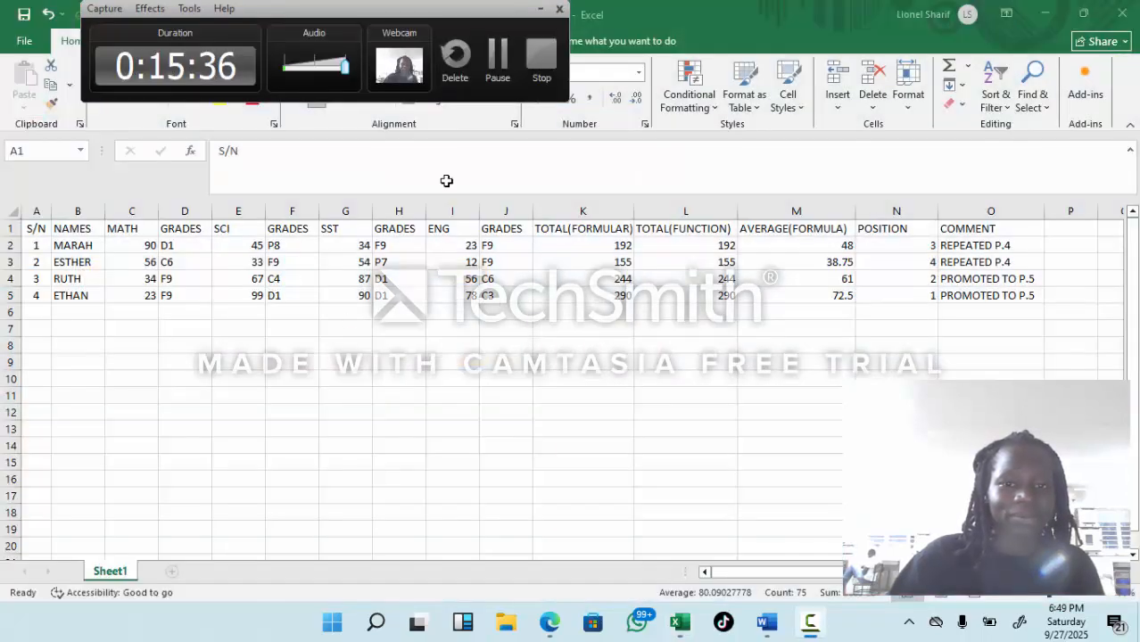
{"action": "left_click", "coordinate": [492, 78]}
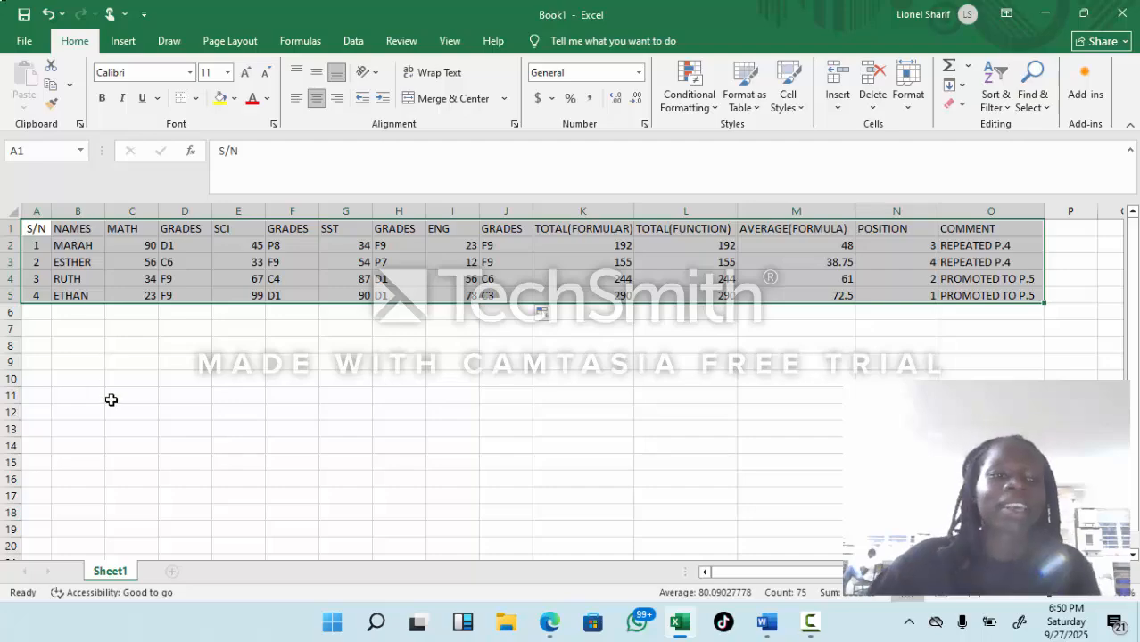
{"action": "left_click", "coordinate": [195, 99]}
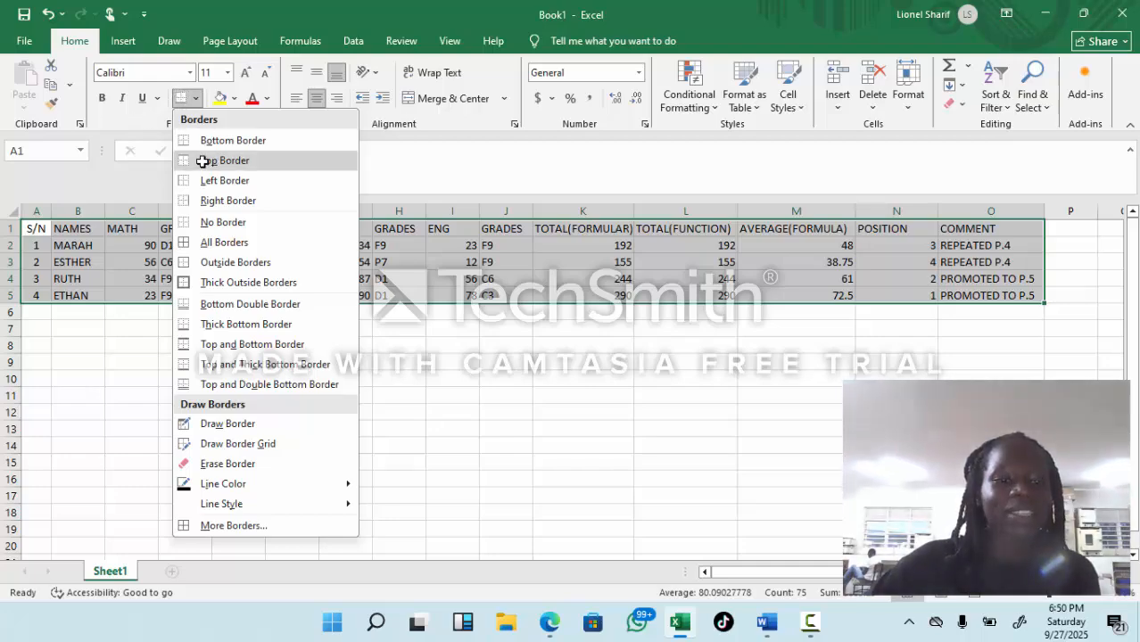
{"action": "left_click", "coordinate": [205, 242]}
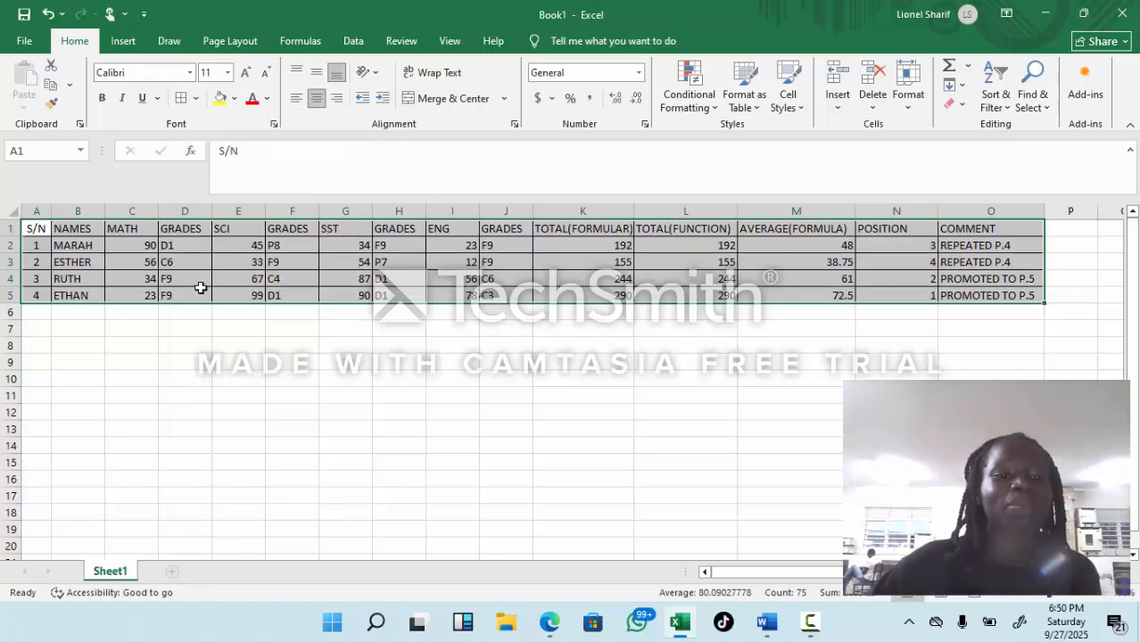
{"action": "left_click", "coordinate": [168, 357]}
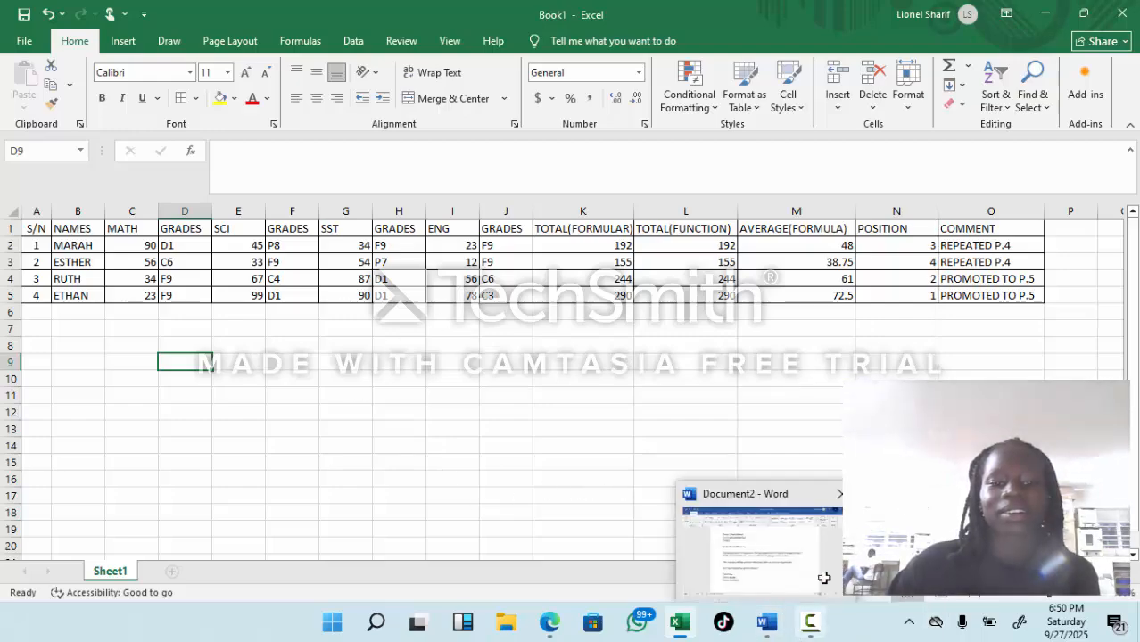
{"action": "left_click", "coordinate": [810, 625]}
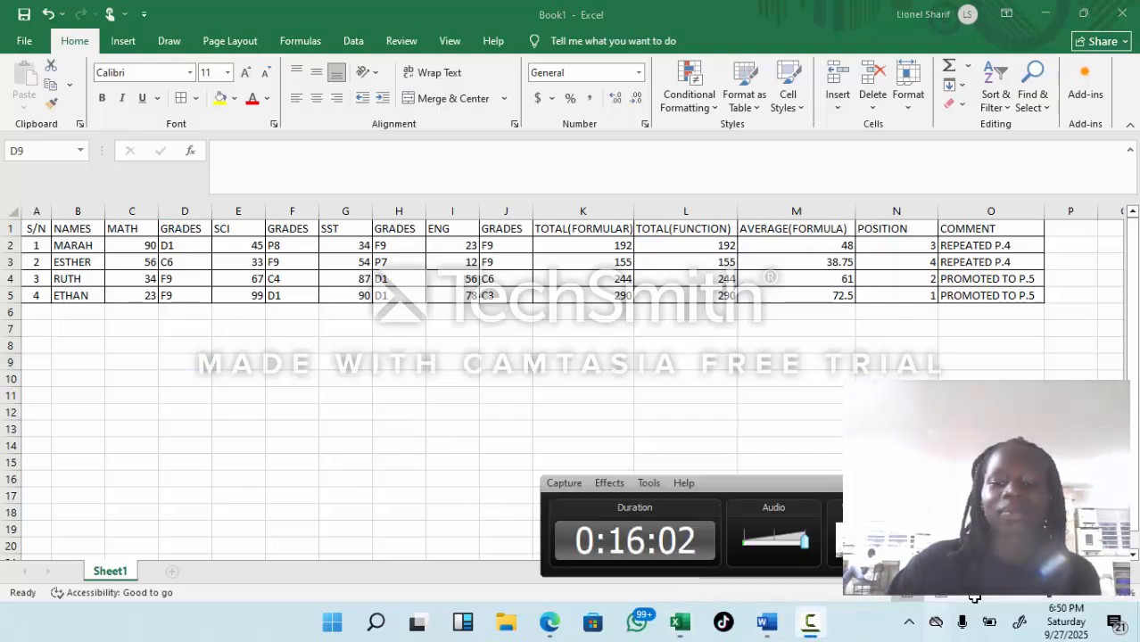